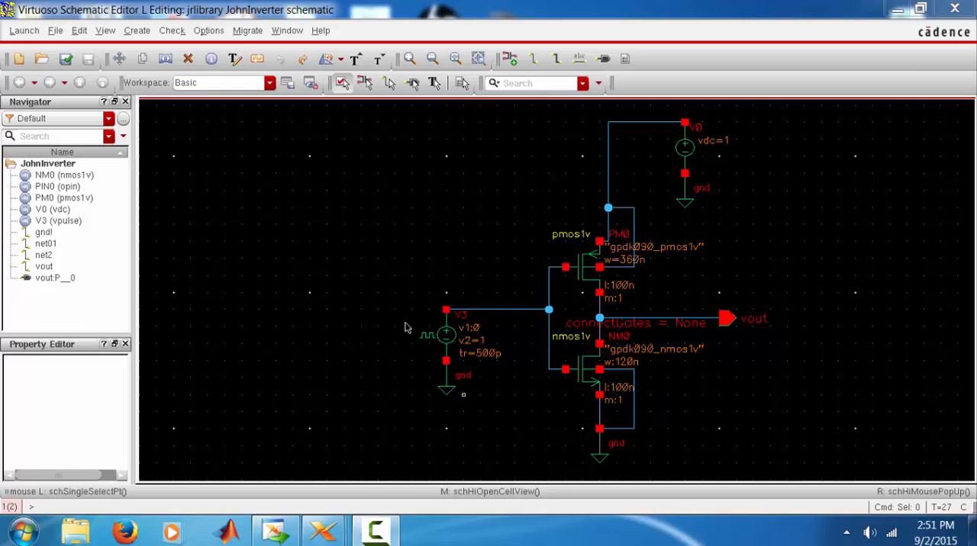
Delete the vpulse input source, the vdc supply source and all their ground symbols, plus the ground below the NMOS transistor
click(188, 57)
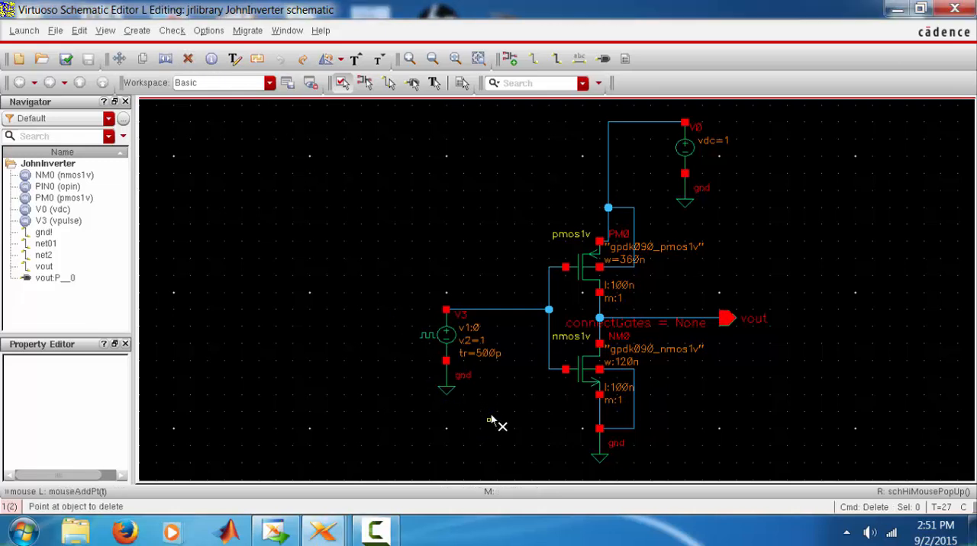
drag(489, 420, 397, 270)
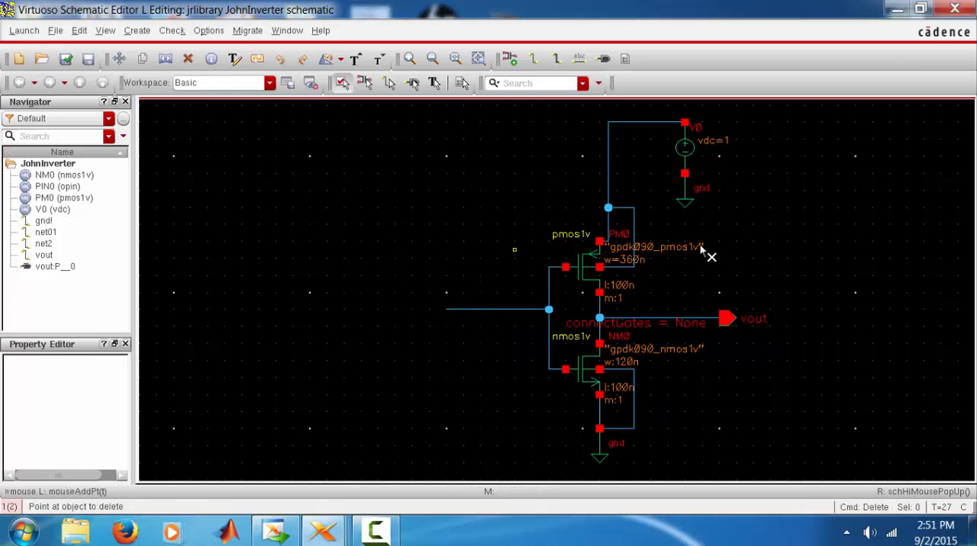
drag(728, 225, 662, 122)
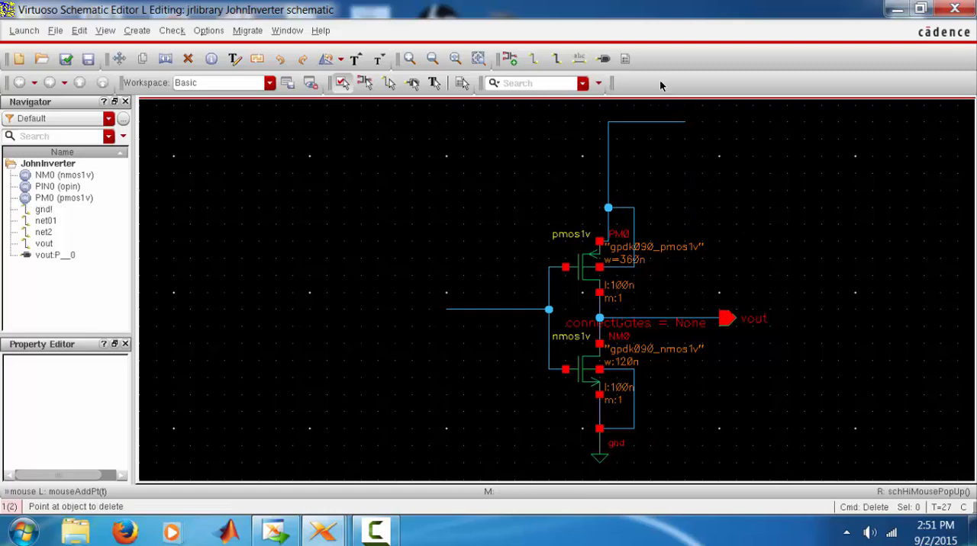
click(602, 456)
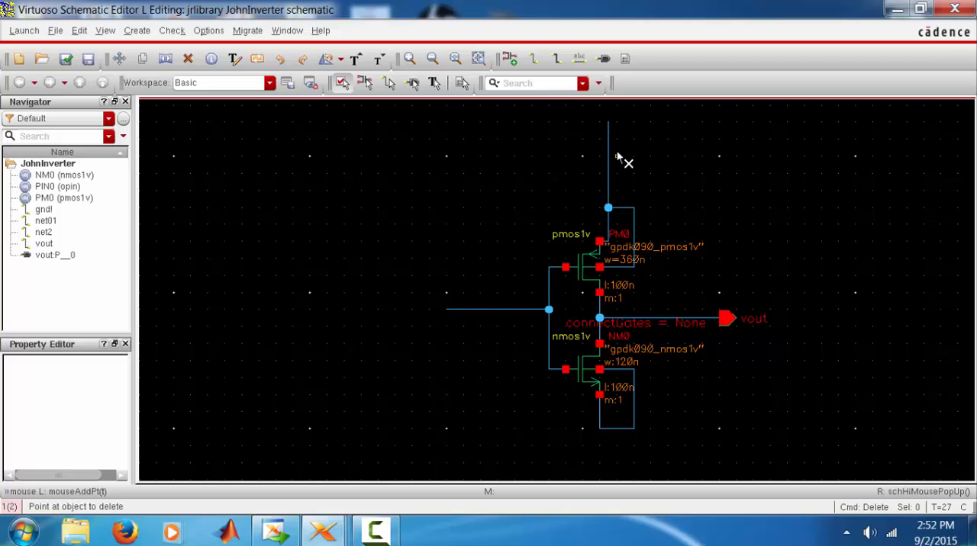
Add an input pin named vin at the open end of the wire feeding both transistor gates
key(p)
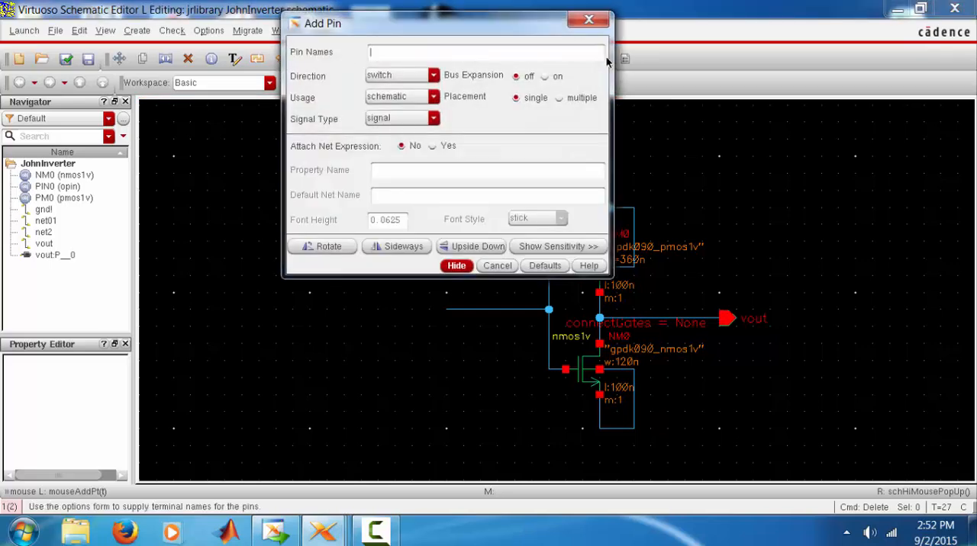
drag(544, 31, 907, 128)
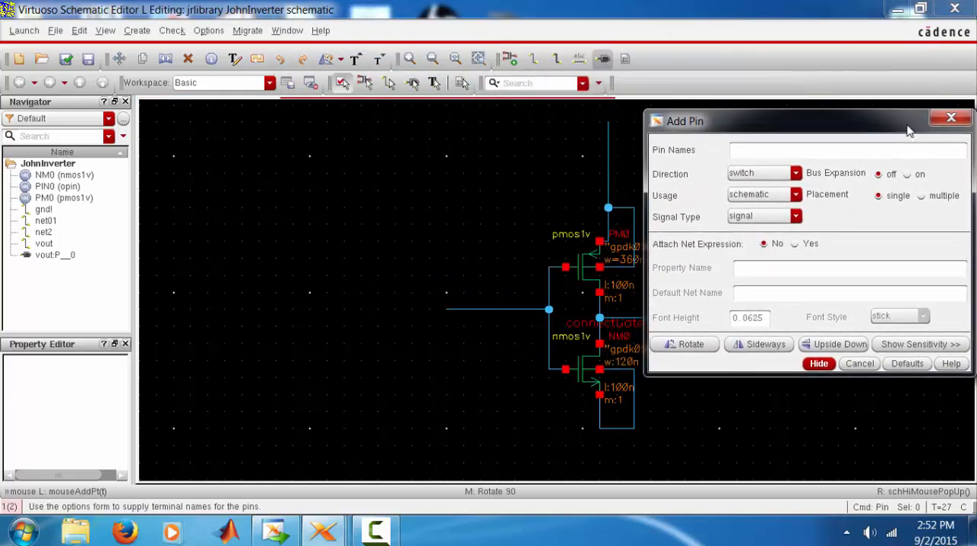
click(785, 174)
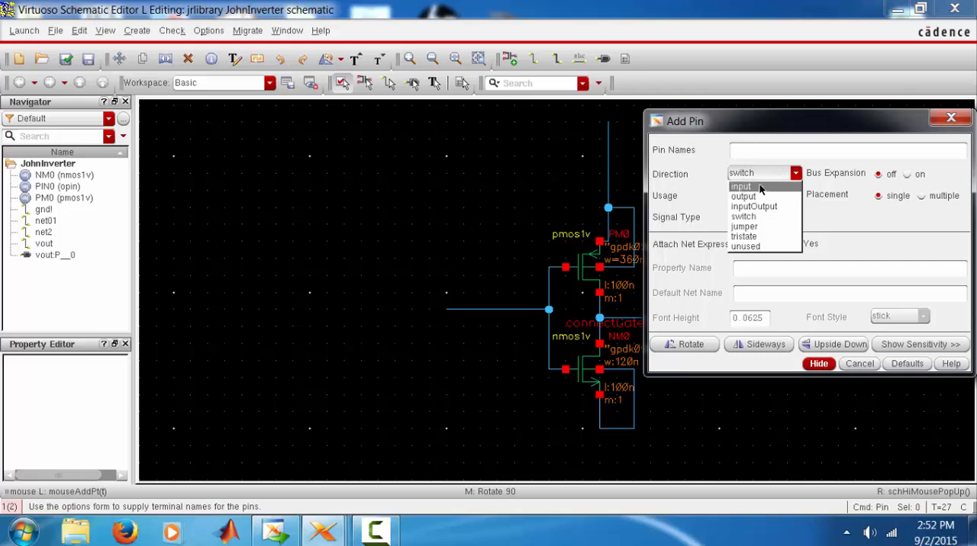
click(759, 165)
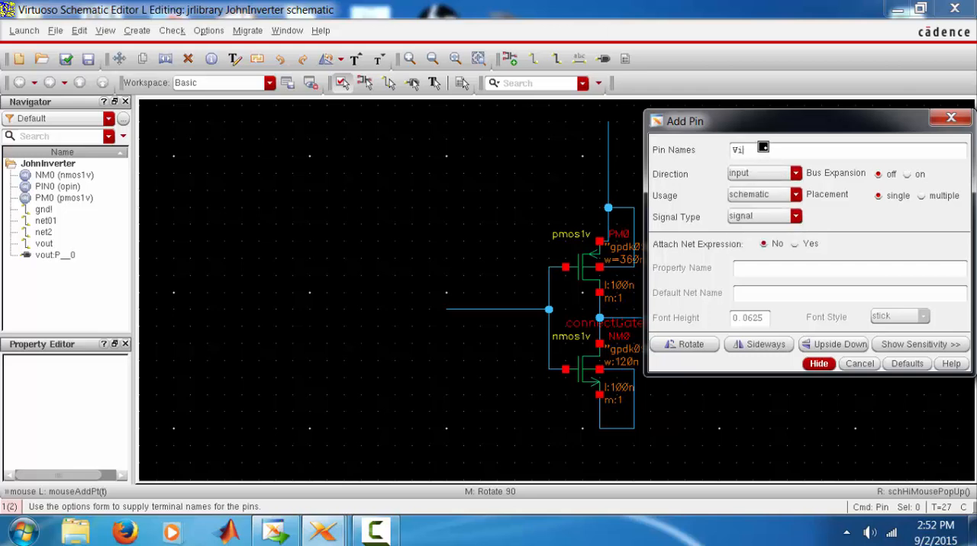
click(763, 146)
text(vin)
click(818, 364)
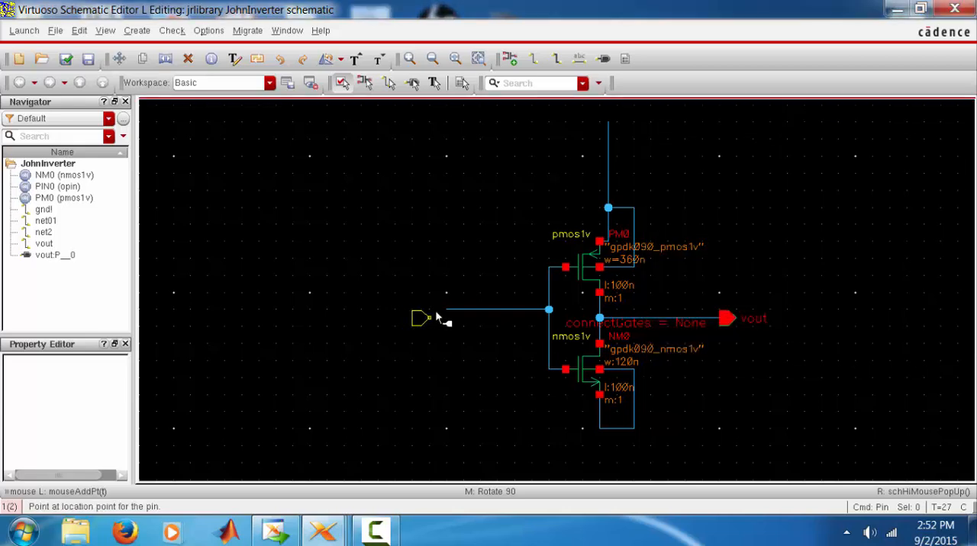
click(451, 310)
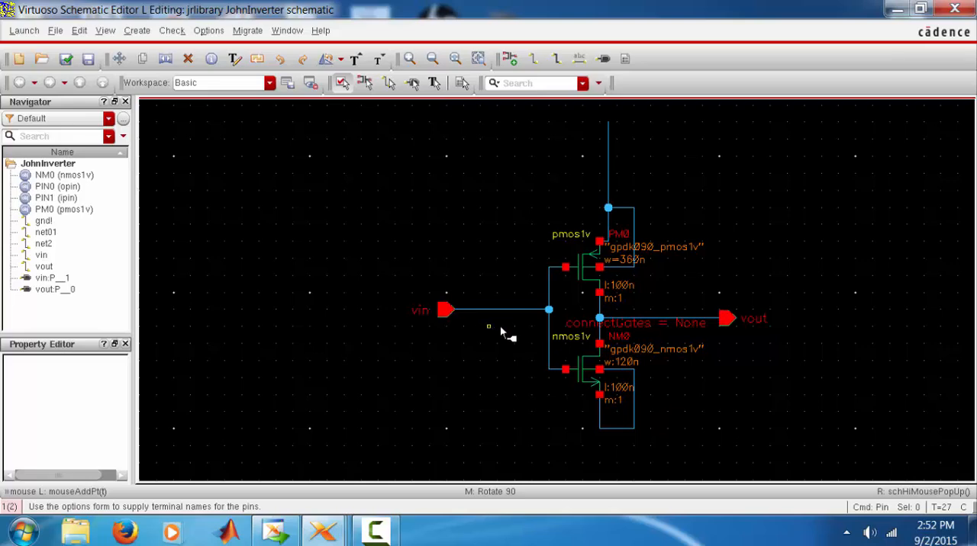
Add input pins vdd on the PMOS supply wire and gnd on the NMOS source wire, and check and save the schematic
click(602, 59)
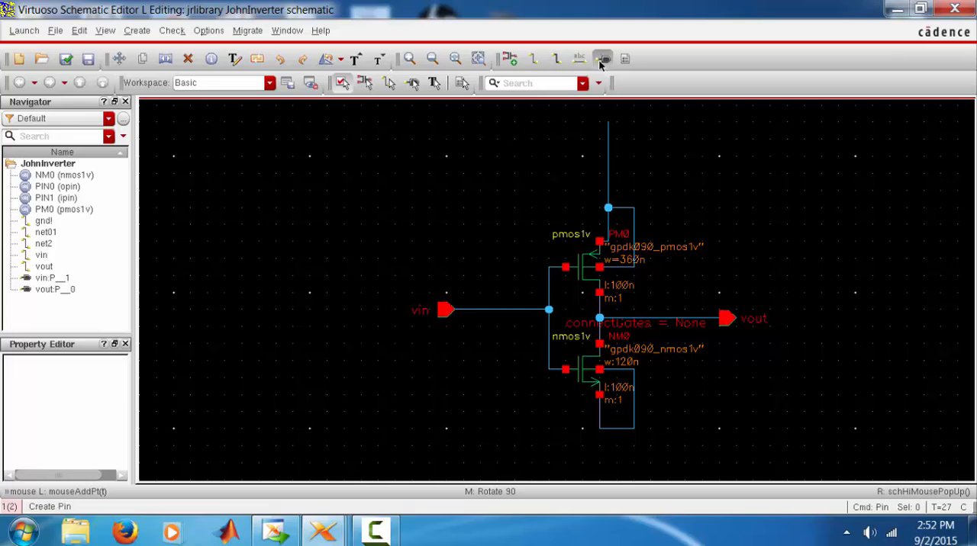
text(v)
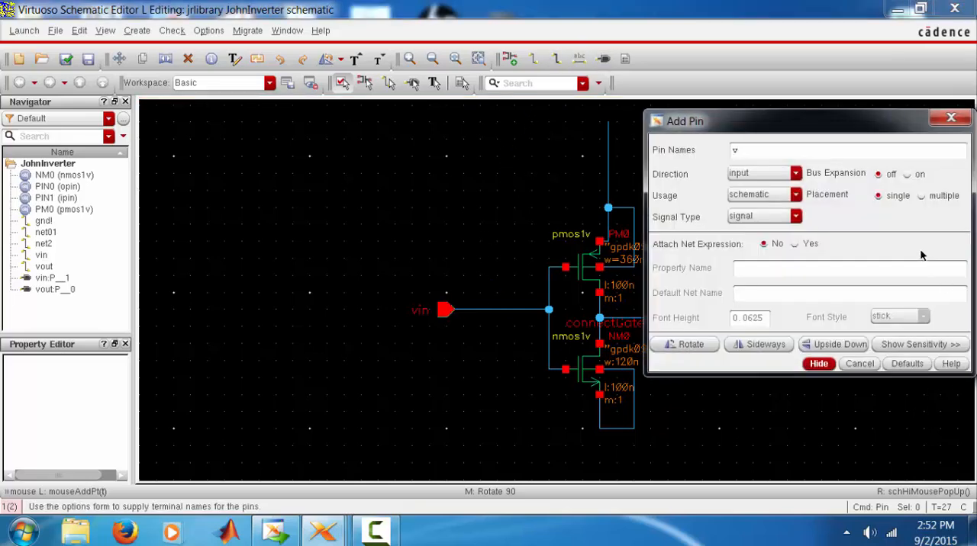
text(dd gnd)
key(Return)
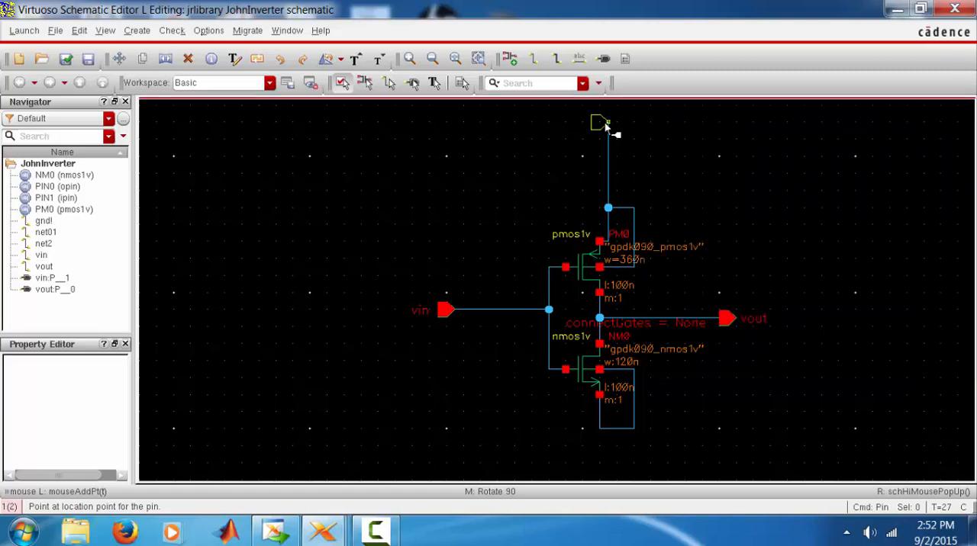
click(600, 433)
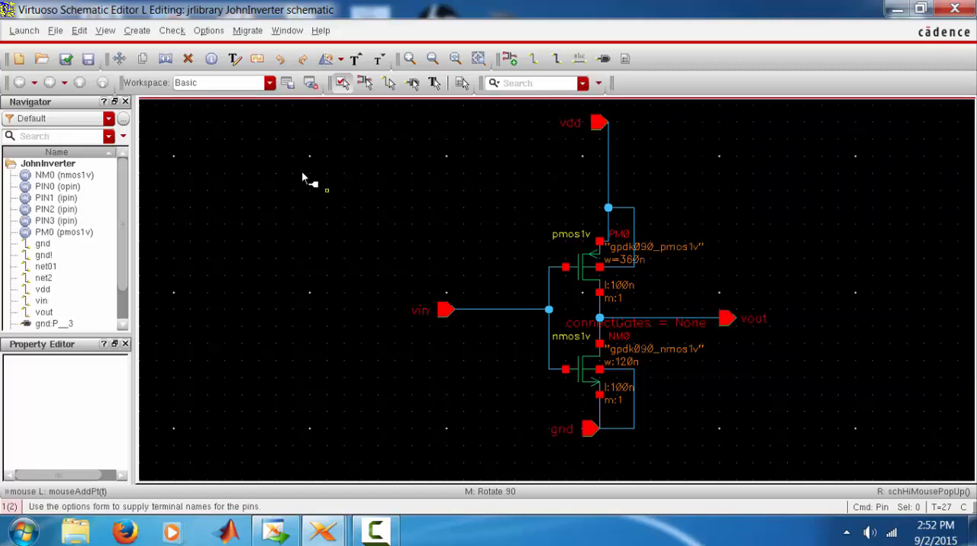
click(66, 58)
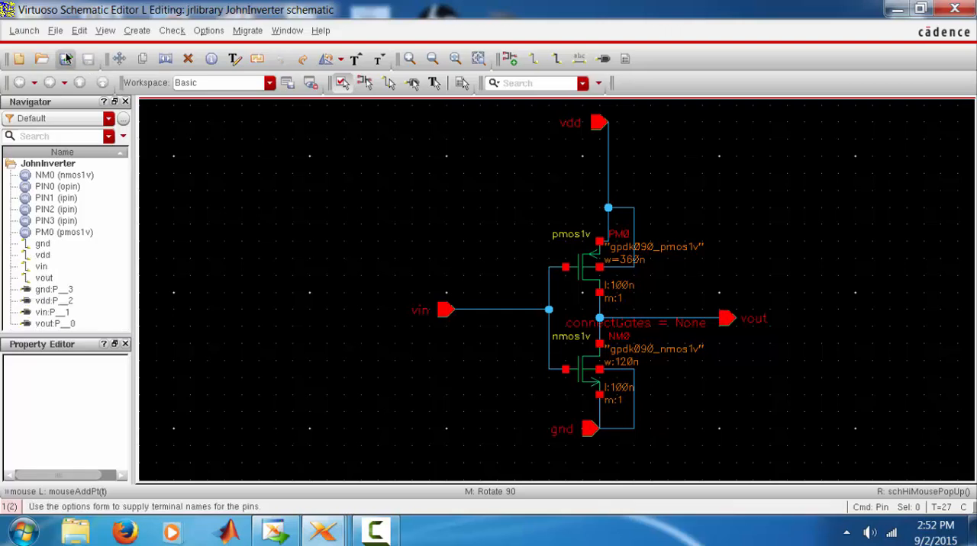
Create a symbol cellview of JohnInverter from its schematic cellview
click(142, 34)
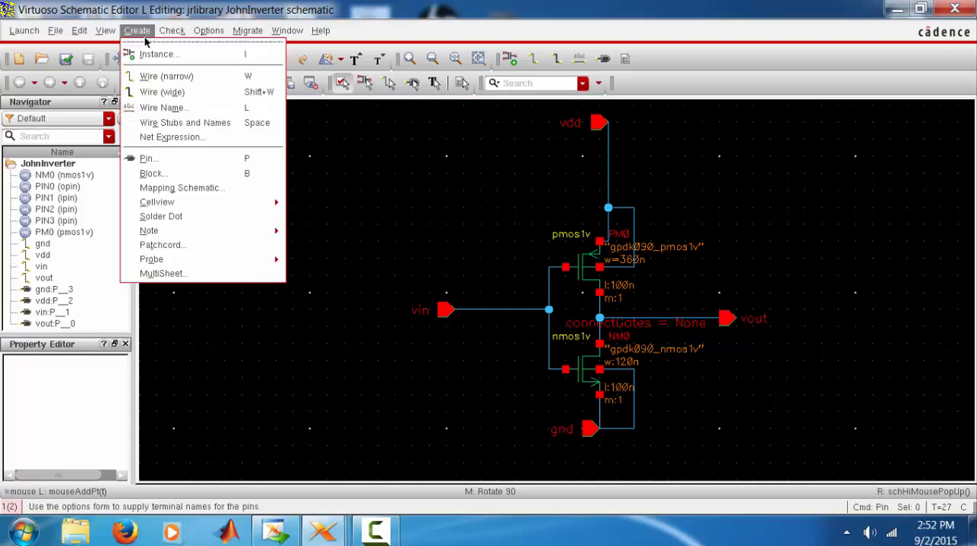
mouse_move(188, 201)
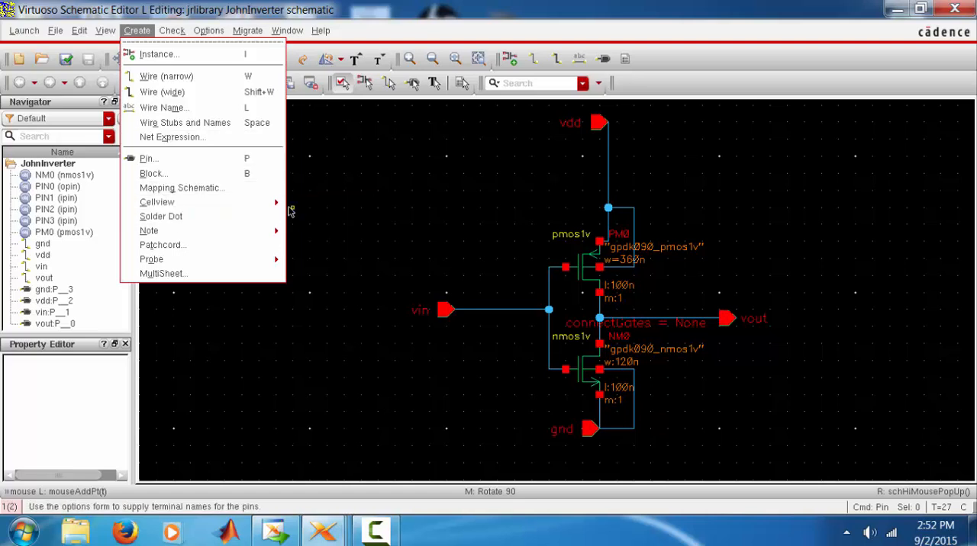
mouse_move(279, 202)
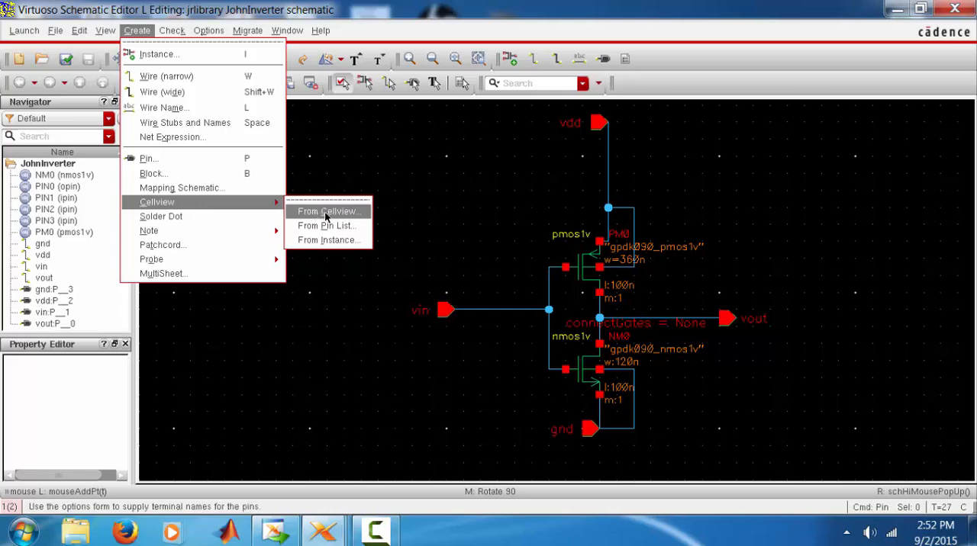
click(326, 217)
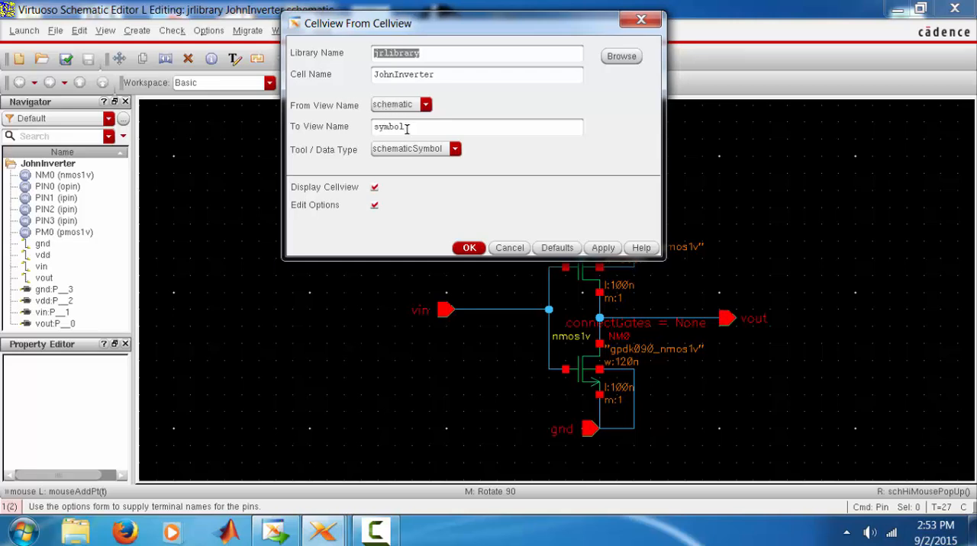
click(458, 251)
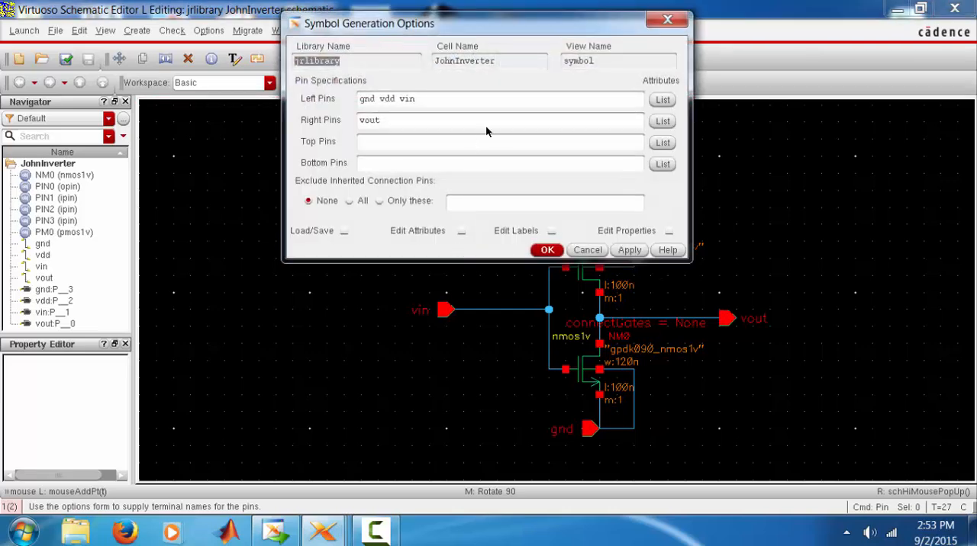
Generate the symbol with vin as the left pin, vout as the right pin, vdd as the top pin and gnd as the bottom pin
drag(515, 29, 471, 122)
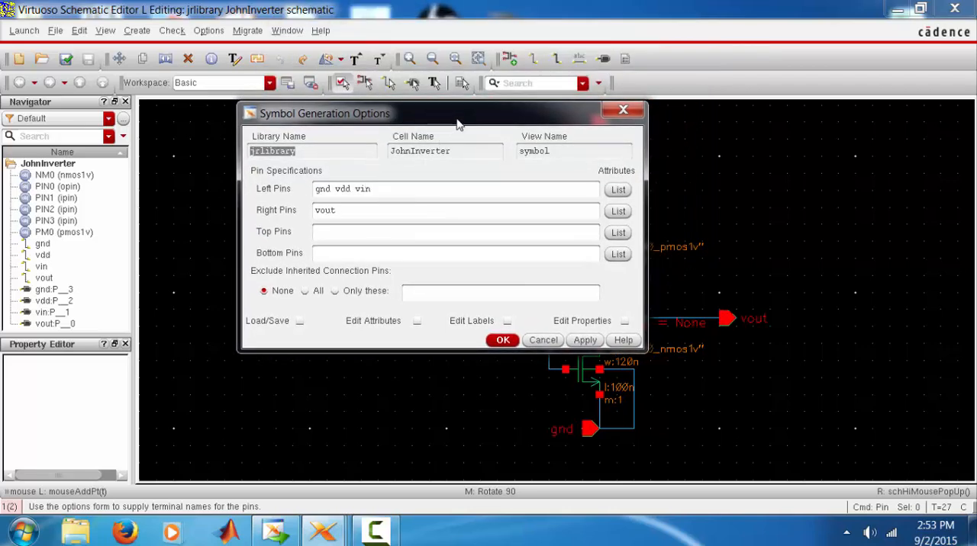
drag(457, 123, 465, 171)
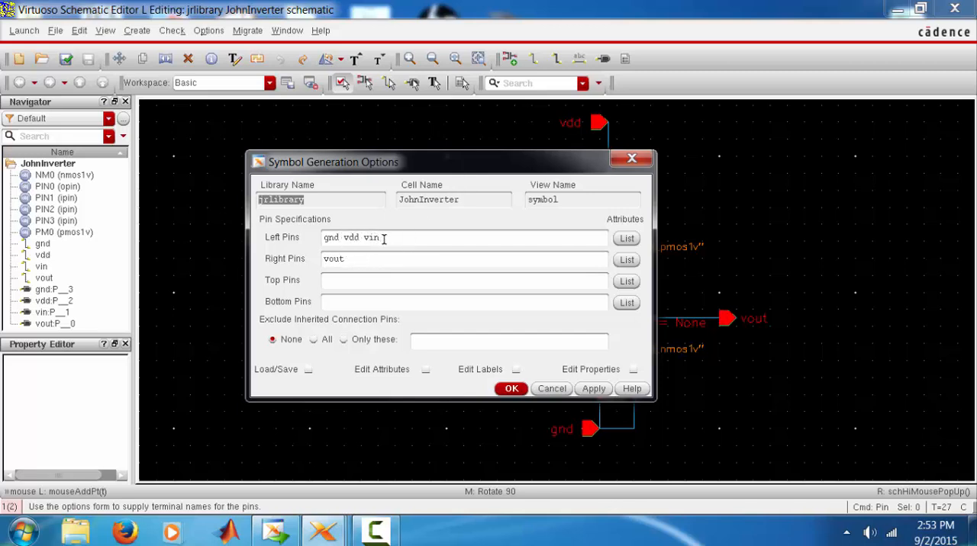
drag(367, 237, 293, 229)
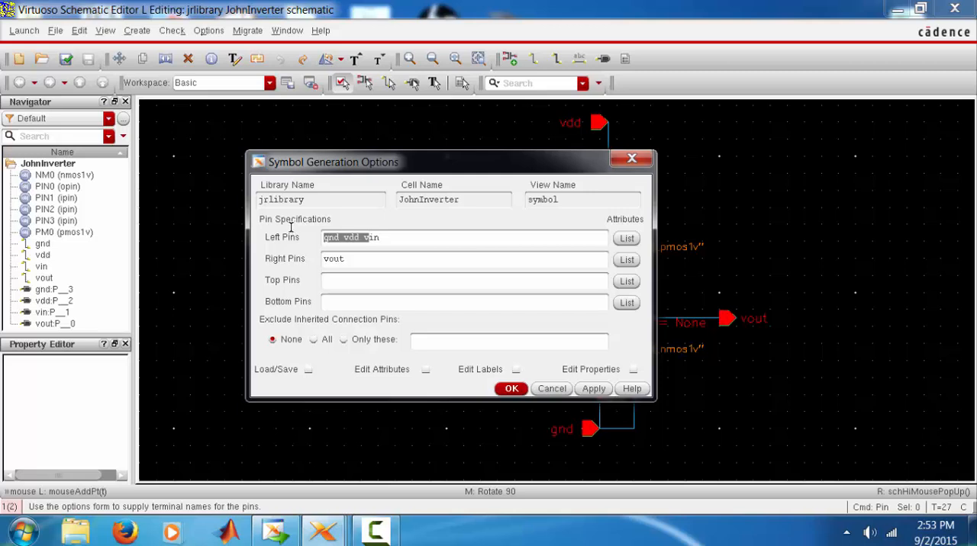
click(347, 239)
drag(362, 238, 313, 223)
key(ctrl+c)
key(BackSpace)
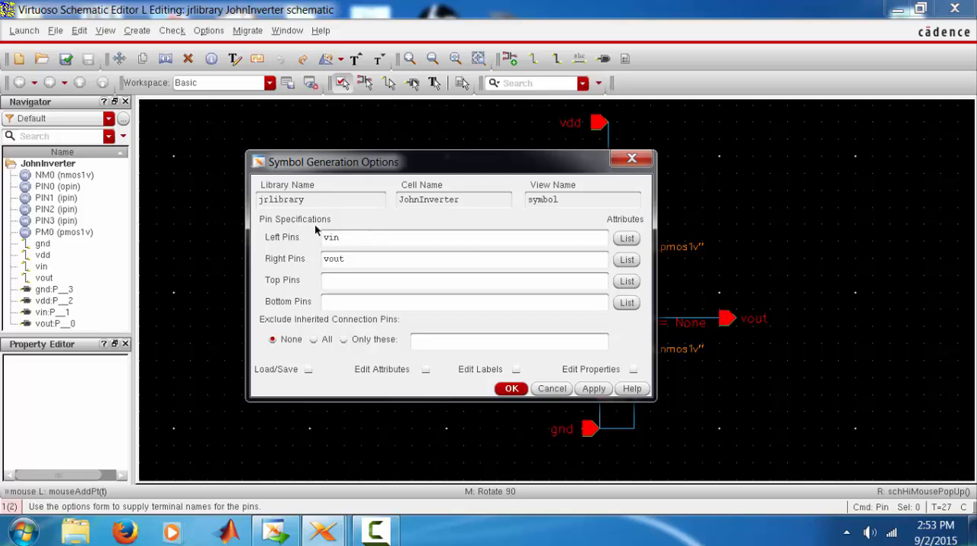
click(341, 281)
key(ctrl+v)
drag(344, 283, 320, 271)
key(ctrl+x)
click(342, 298)
click(512, 389)
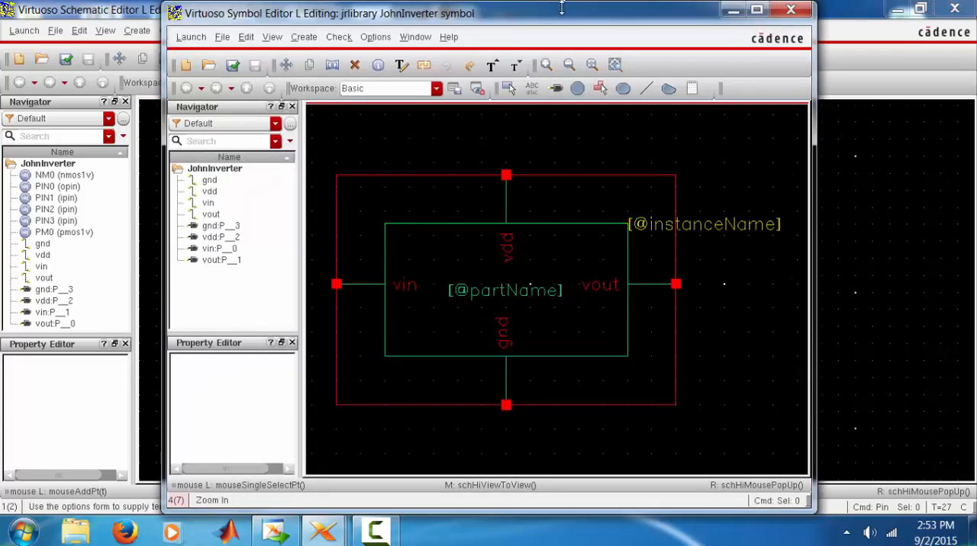
double_click(561, 24)
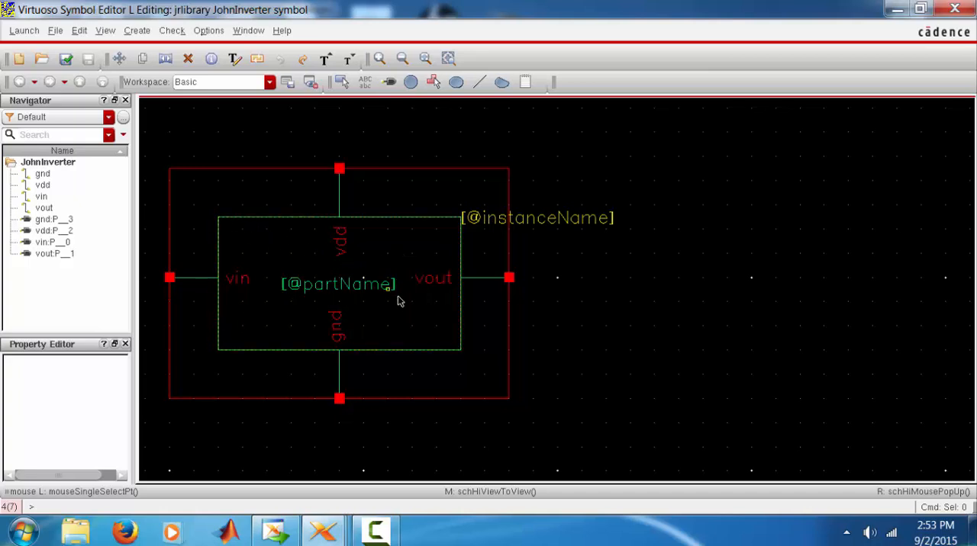
click(187, 58)
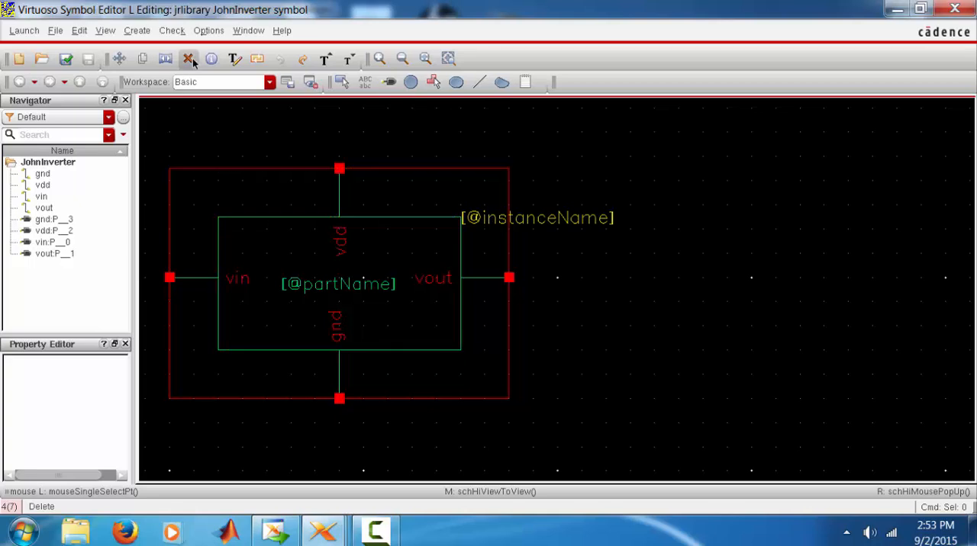
click(217, 170)
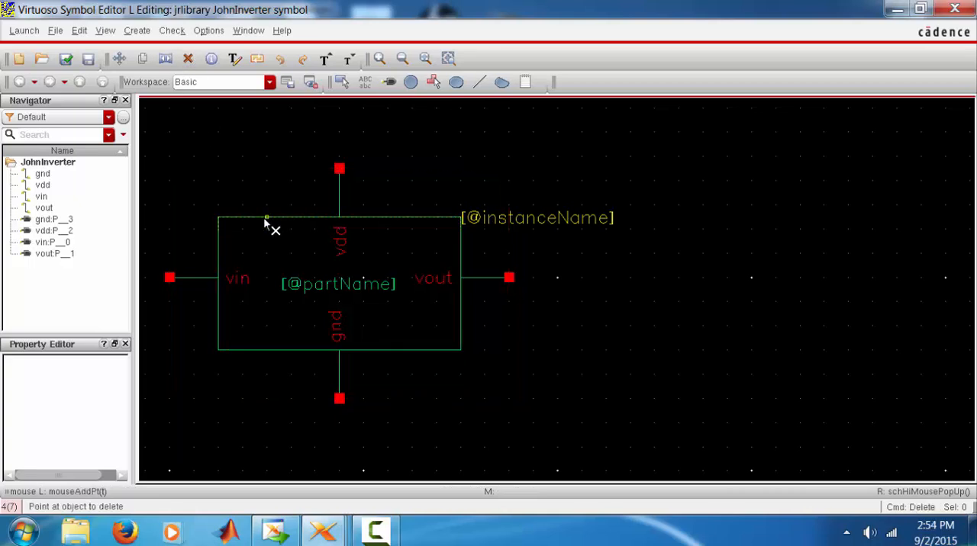
click(265, 218)
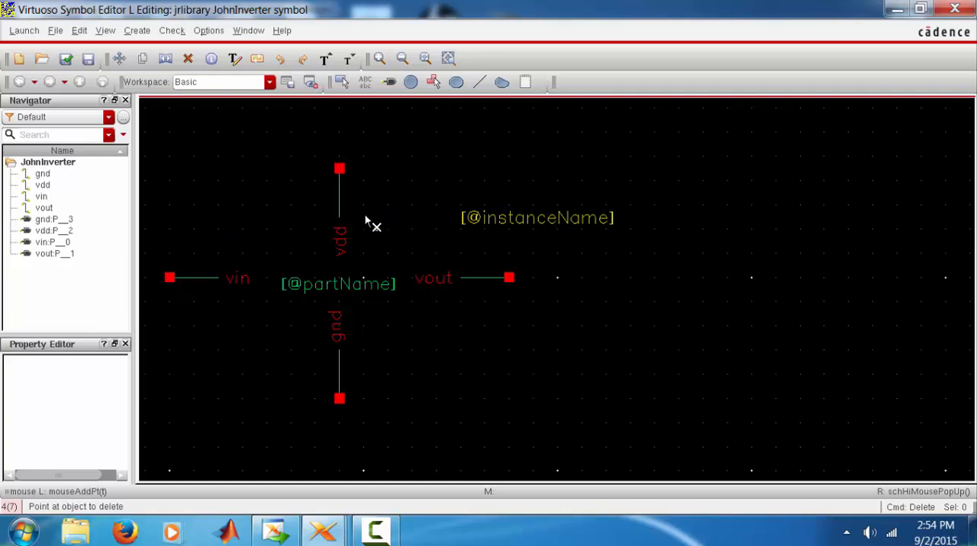
click(464, 220)
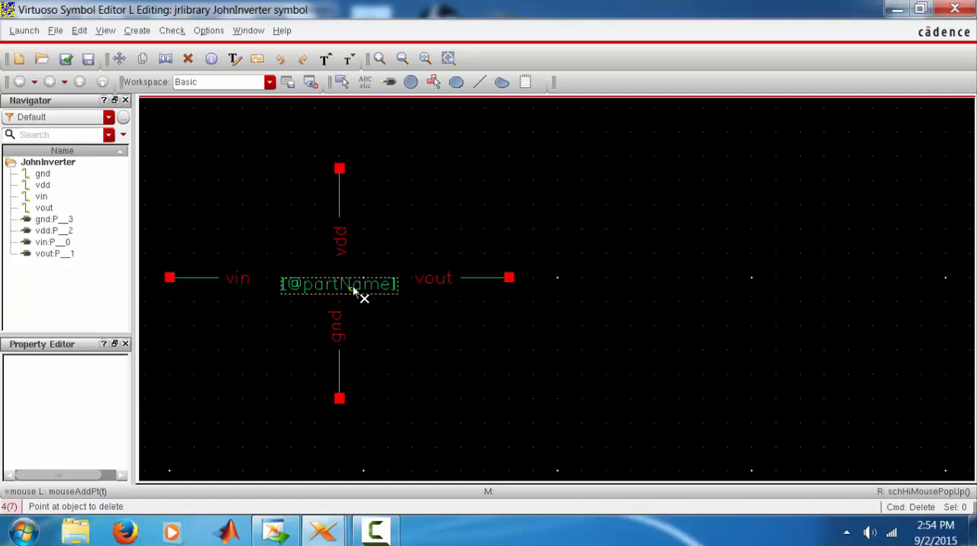
key(Escape)
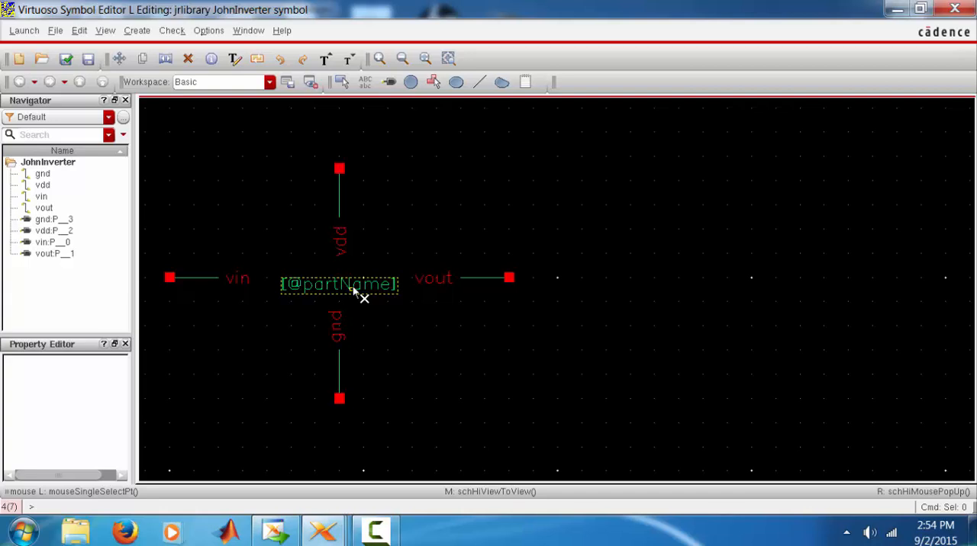
click(353, 289)
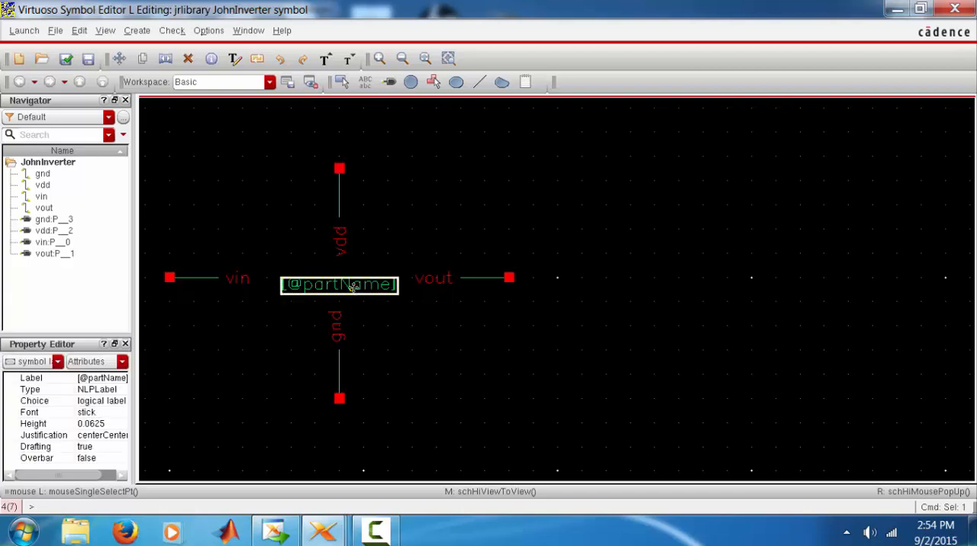
double_click(354, 286)
key(BackSpace)
text(inv)
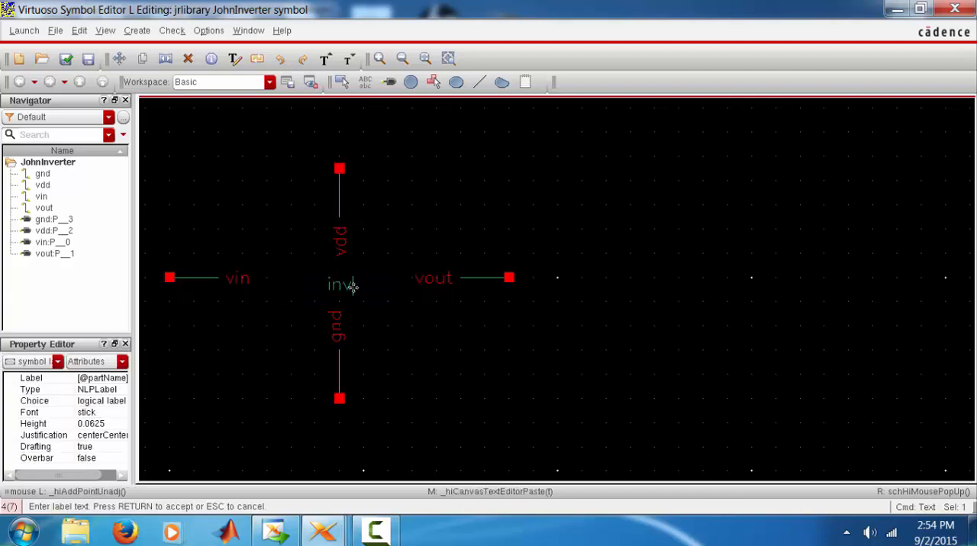
key(Return)
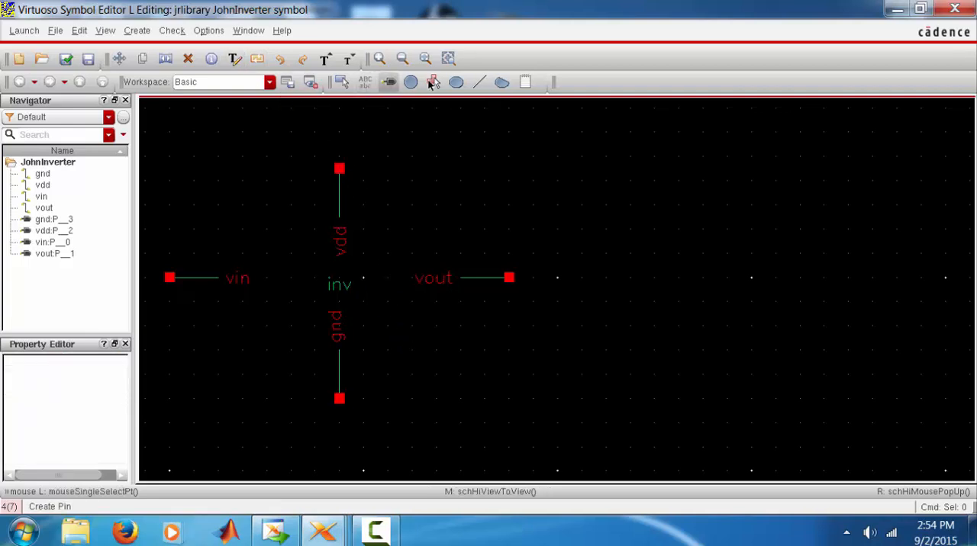
Draw a closed triangle with its vertical side at the end of the vin pin line and its tip pointing toward vout
click(480, 83)
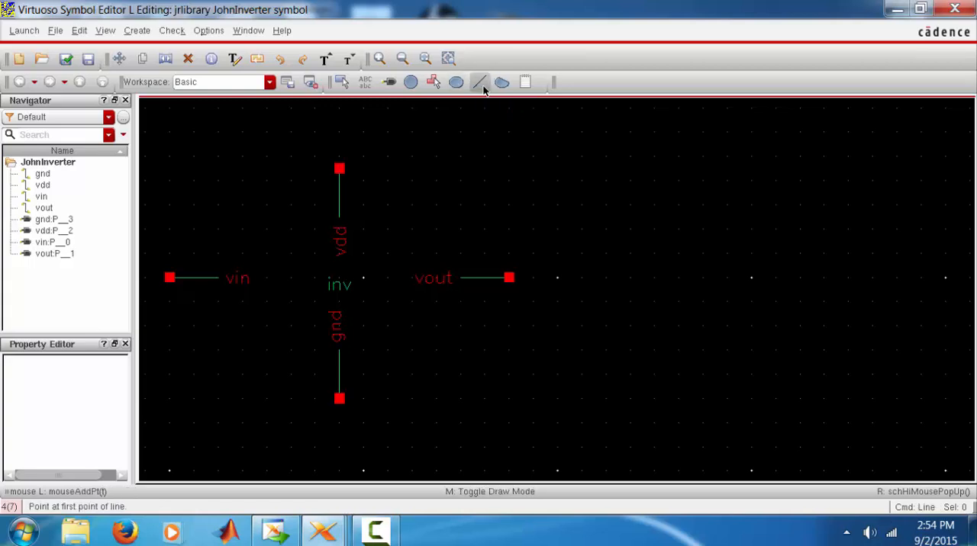
click(219, 206)
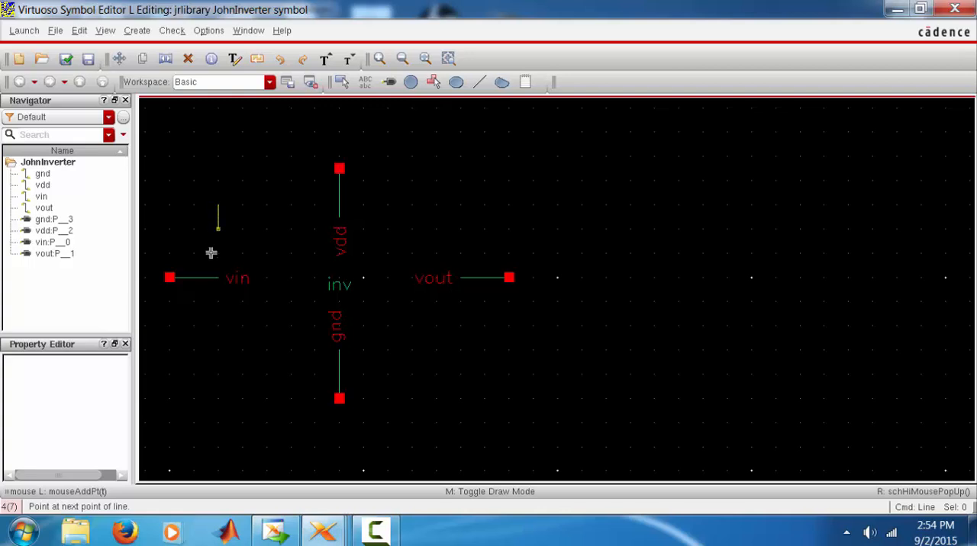
click(219, 350)
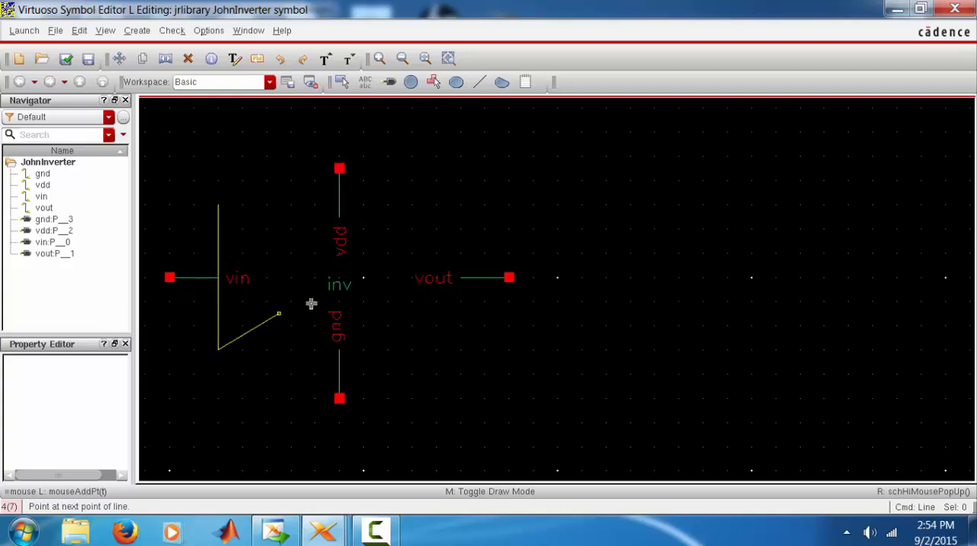
click(363, 278)
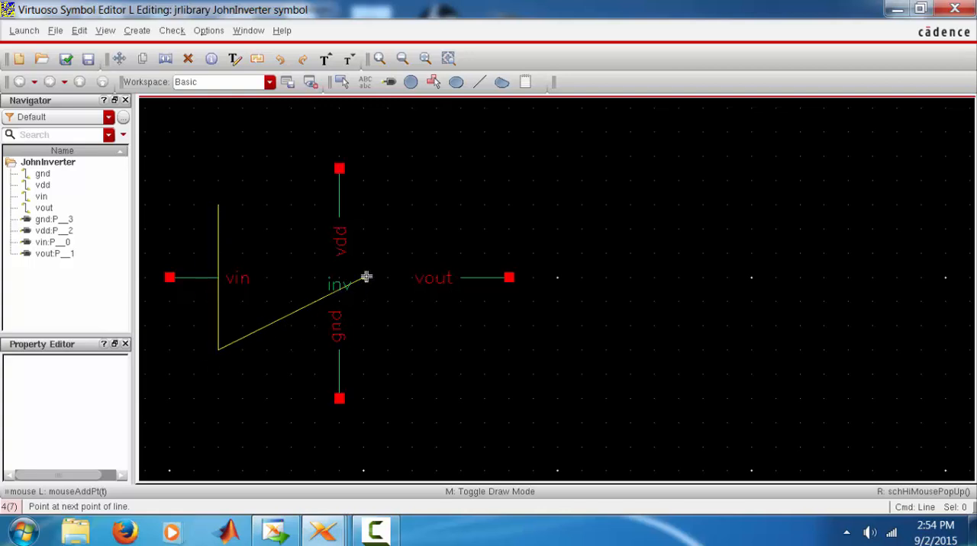
double_click(219, 204)
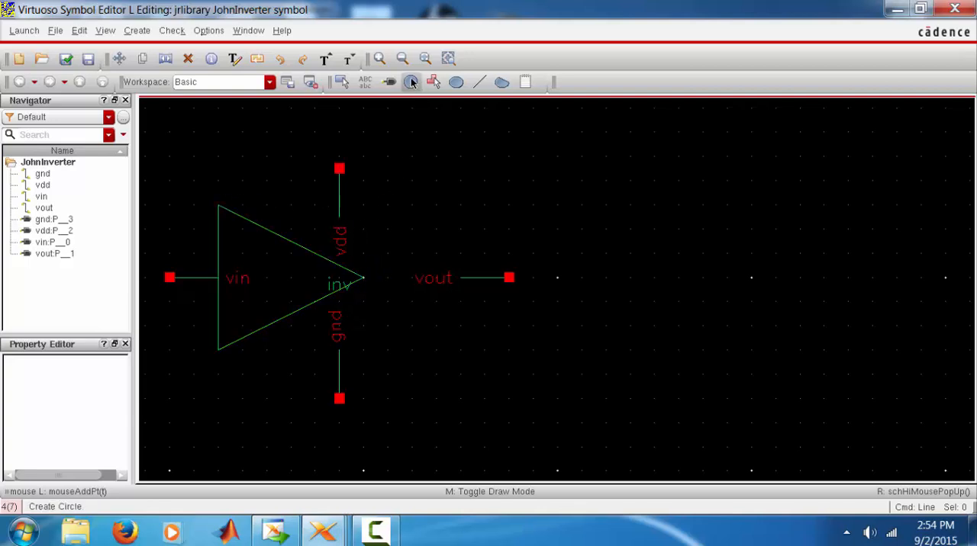
Draw the inversion bubble as a circle touching the triangle's tip, centred on the line between vin and vout
click(410, 82)
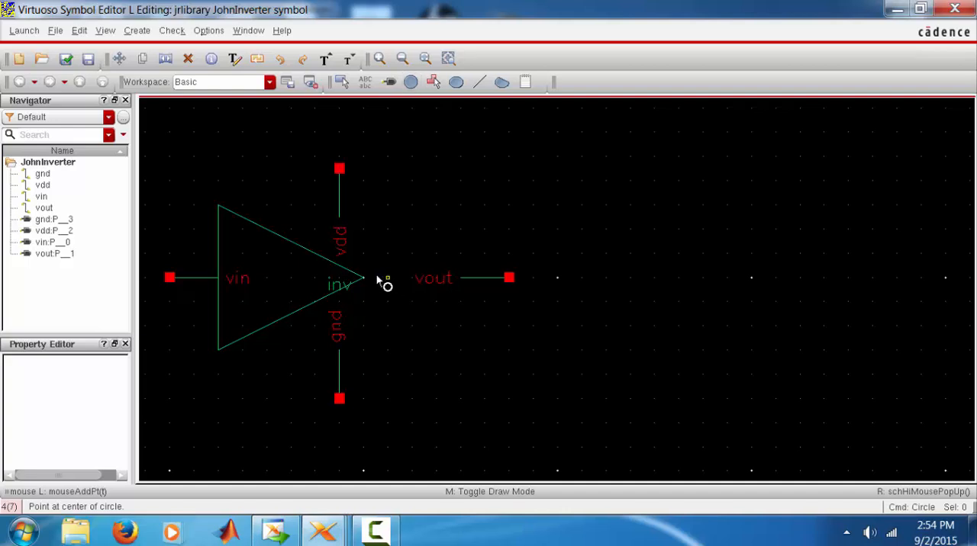
click(387, 278)
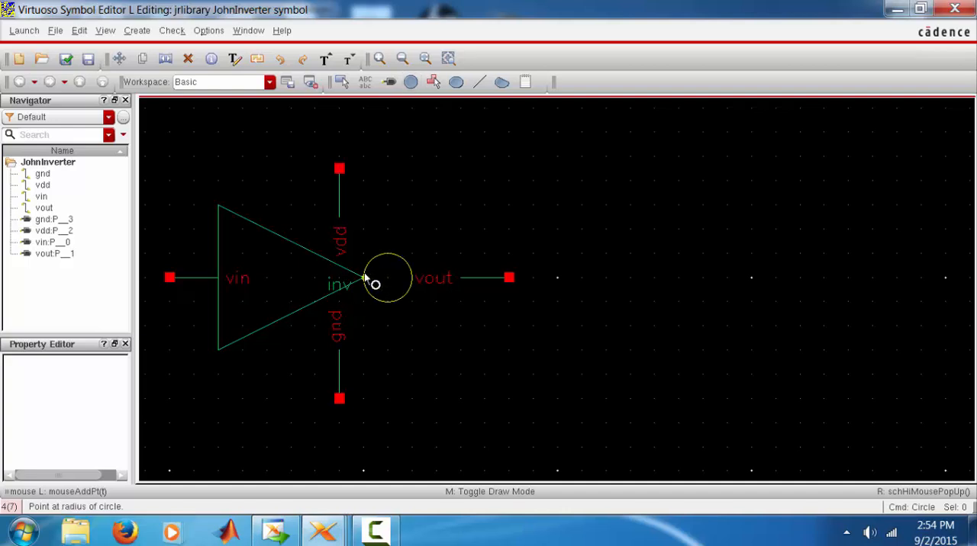
click(364, 278)
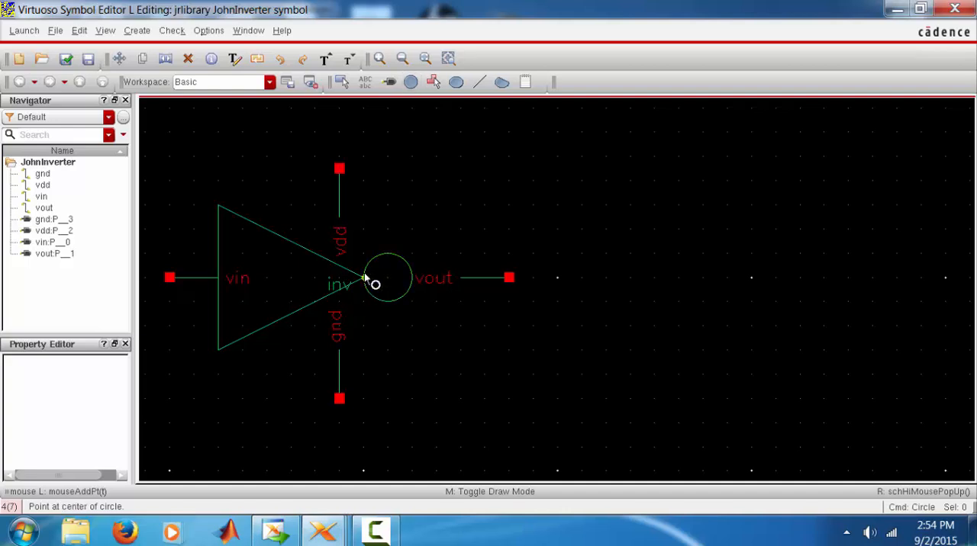
Move the vdd and gnd pins with their lines and labels so they meet the triangle's upper and lower edges
click(126, 59)
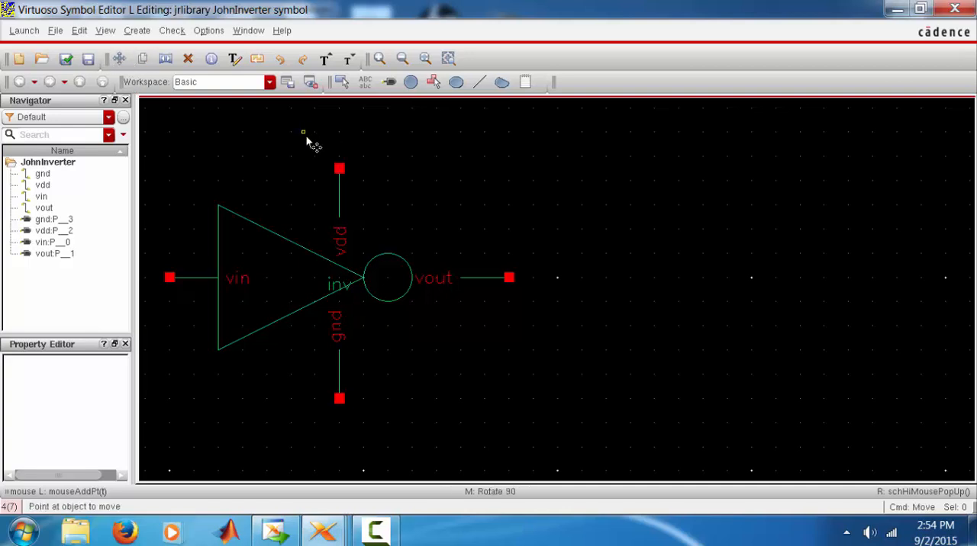
drag(305, 136, 377, 285)
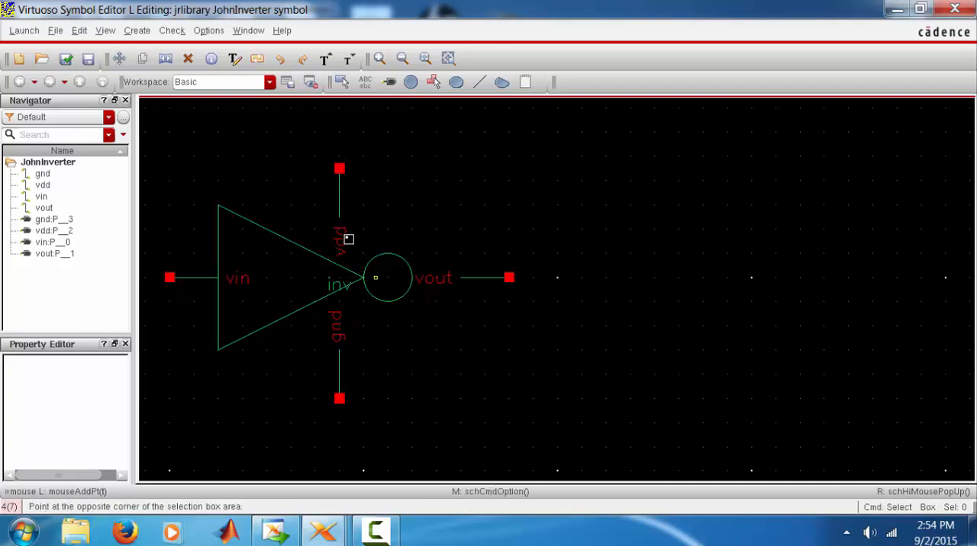
click(297, 264)
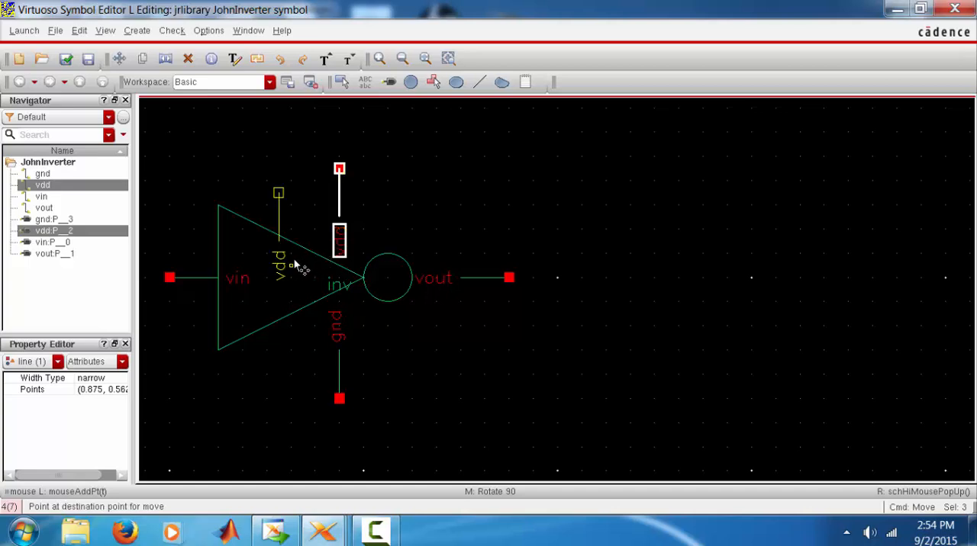
click(300, 278)
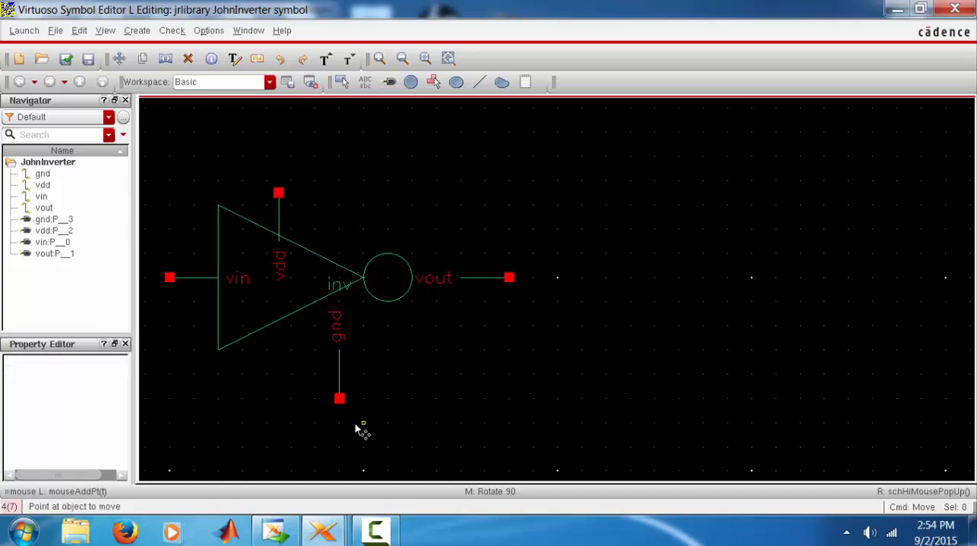
drag(296, 290, 361, 417)
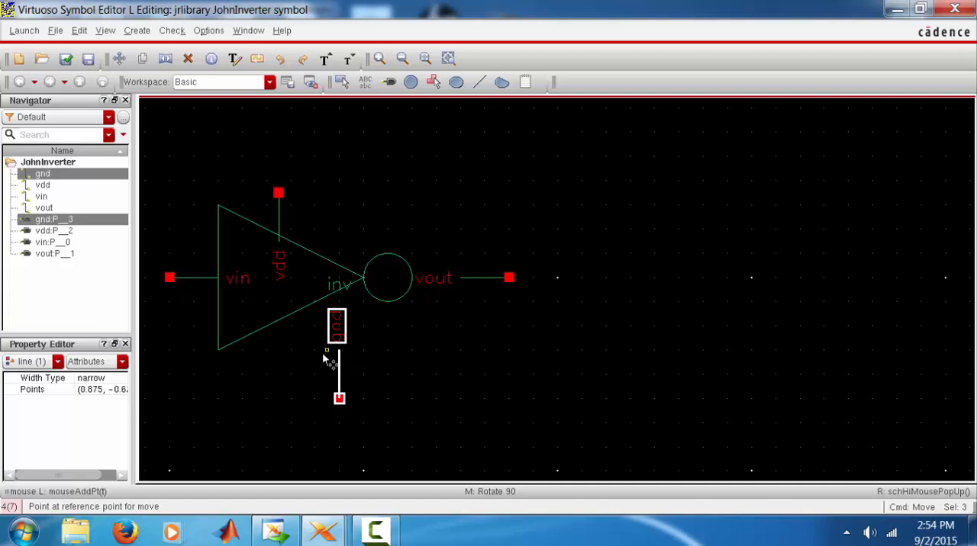
click(271, 343)
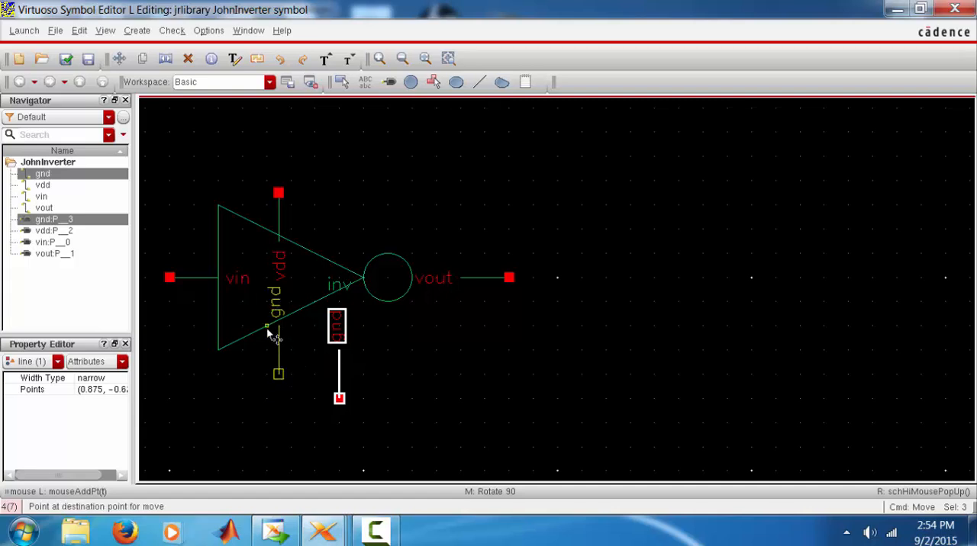
click(266, 327)
Move the vout pin with its line and label so its line meets the outer edge of the circle
drag(577, 326, 401, 243)
click(470, 291)
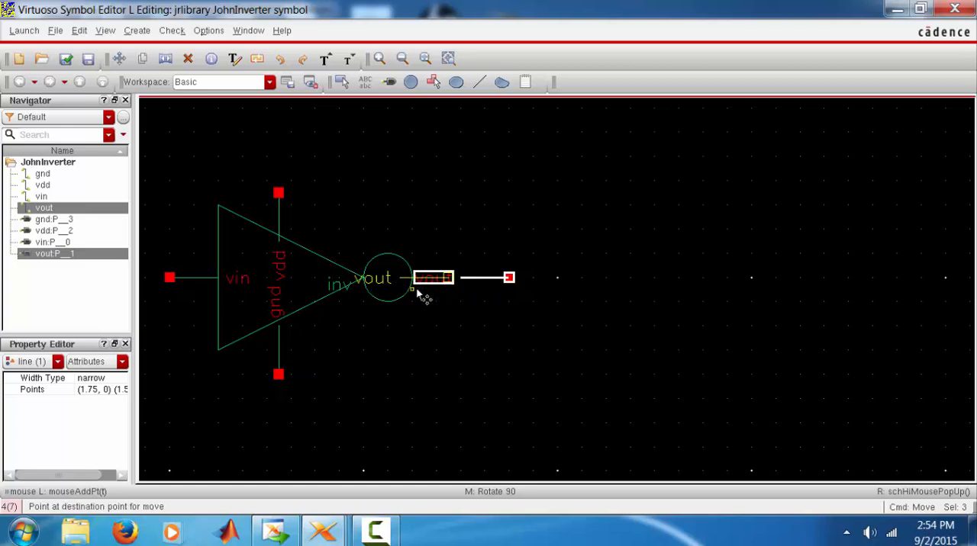
click(379, 290)
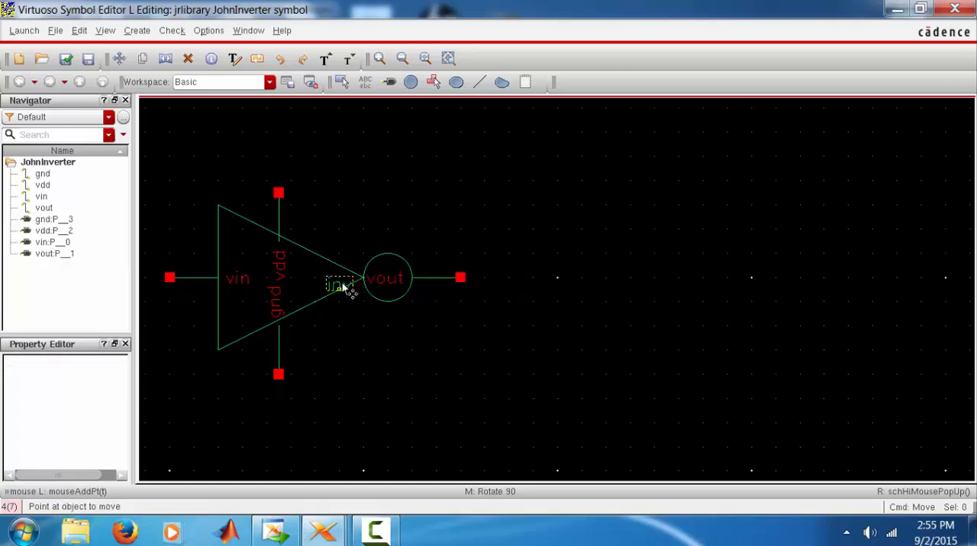
Move the inv label inside the triangle near its tip, and check and save the symbol
click(343, 286)
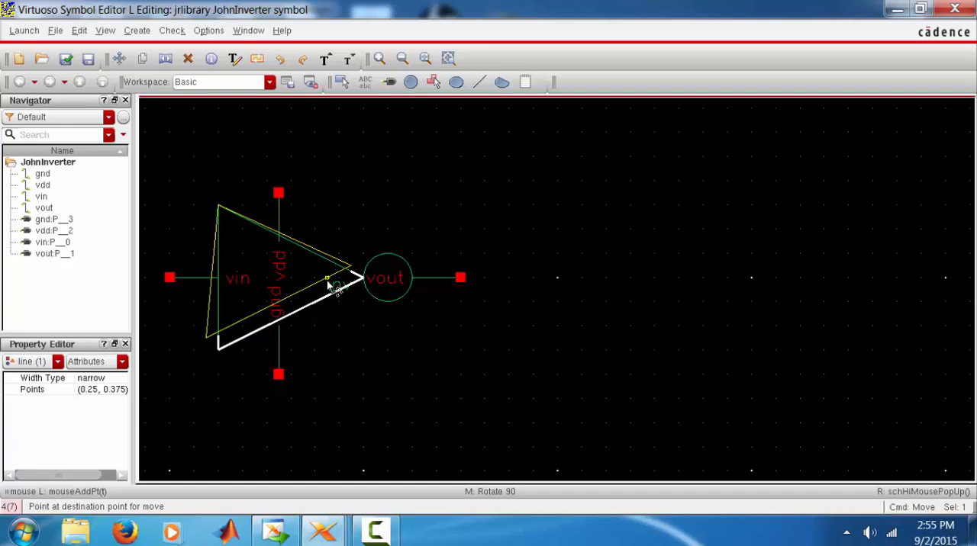
click(329, 281)
click(119, 59)
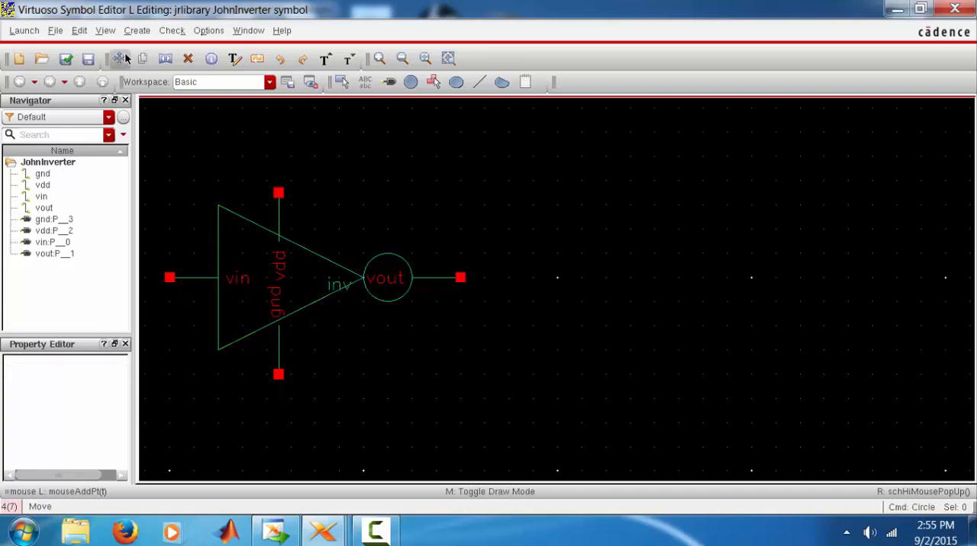
click(316, 277)
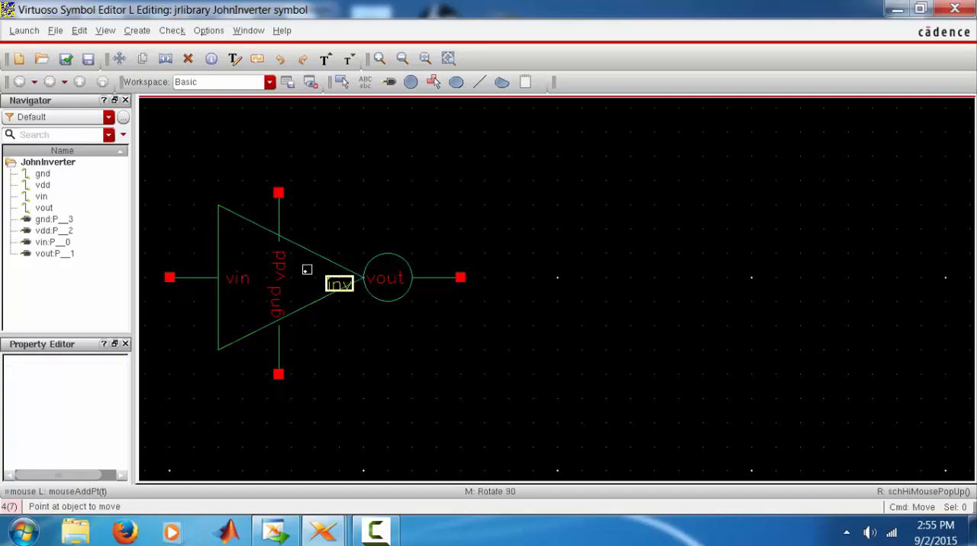
click(305, 268)
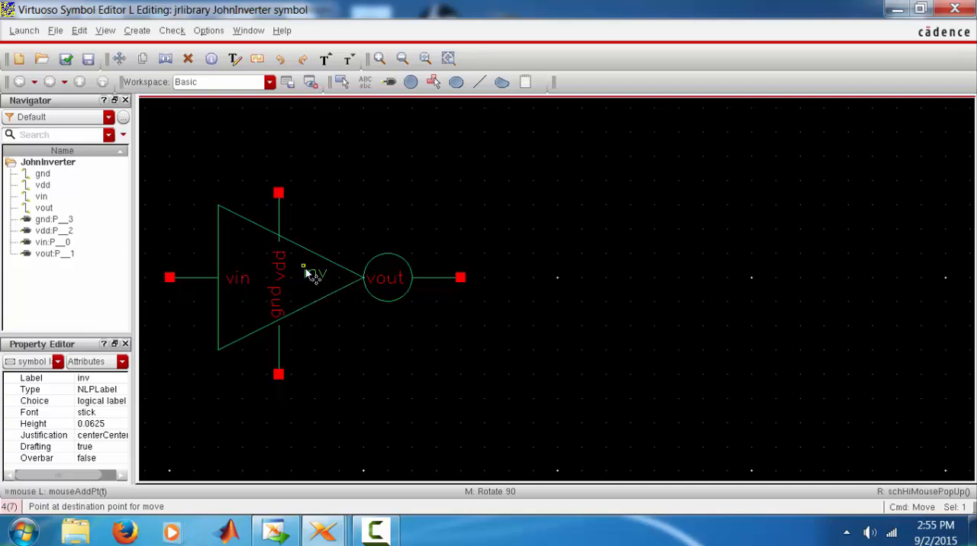
click(66, 59)
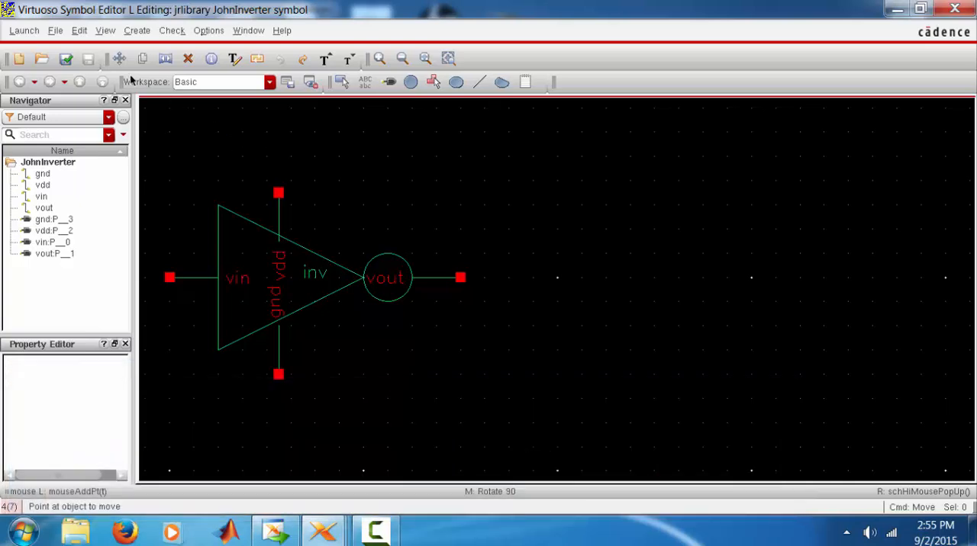
Create a new schematic cellview named inv_test in jrlibrary, opened in a new tab
click(57, 31)
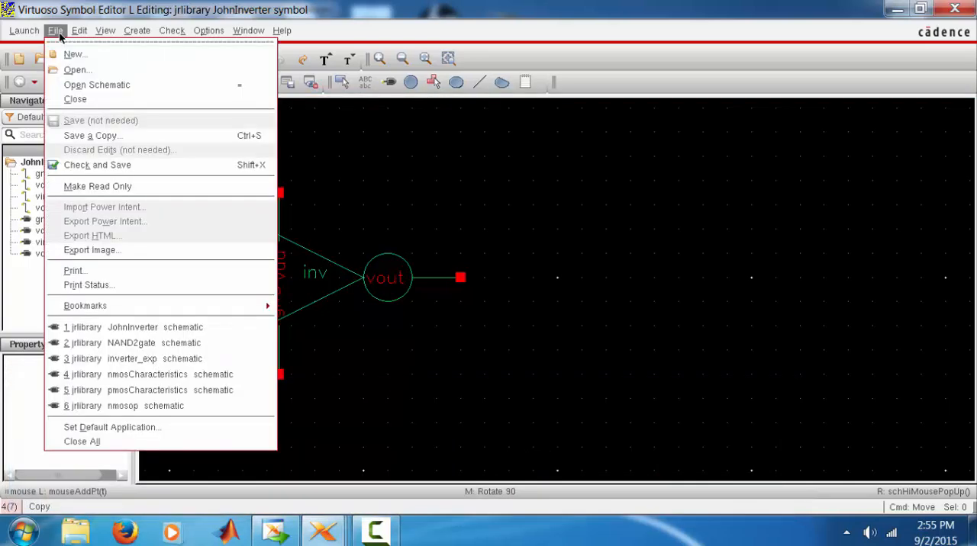
click(76, 54)
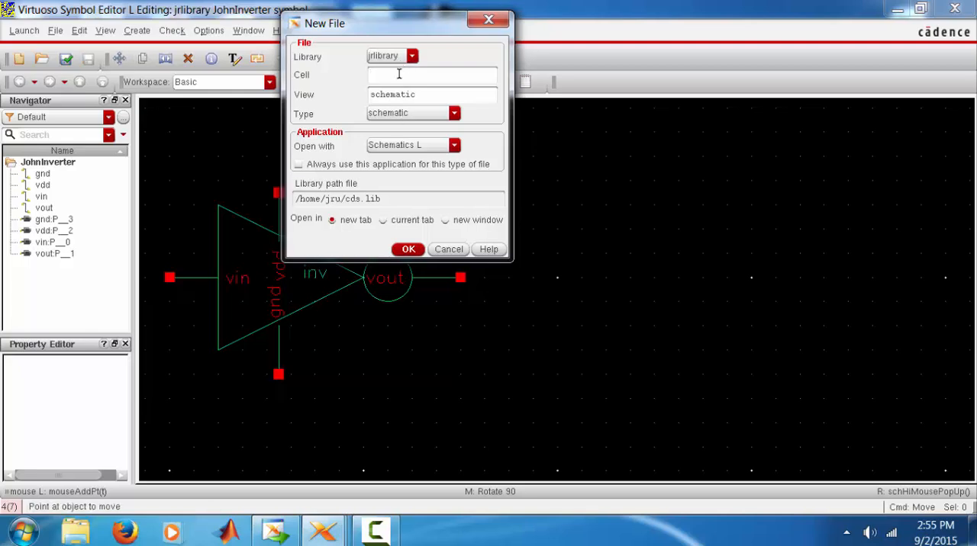
drag(423, 24, 435, 99)
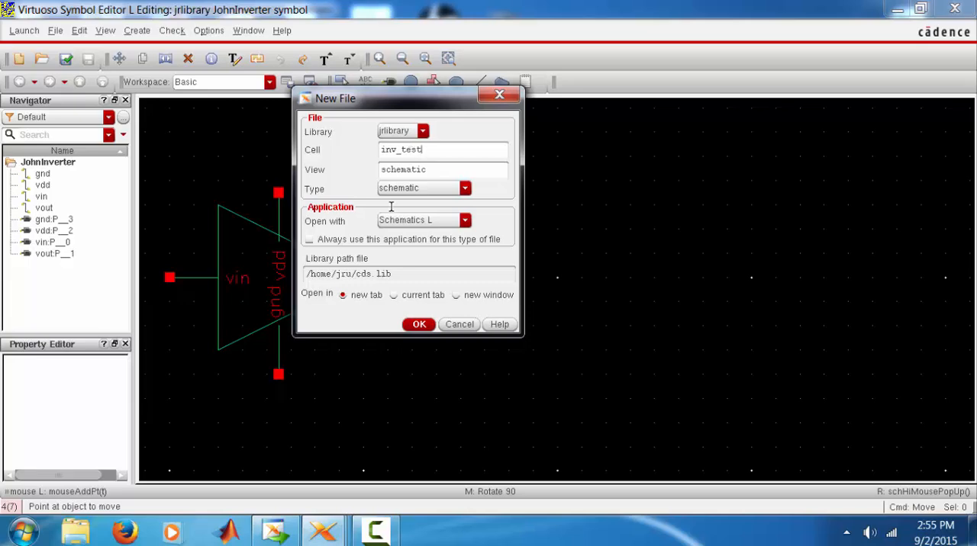
click(418, 325)
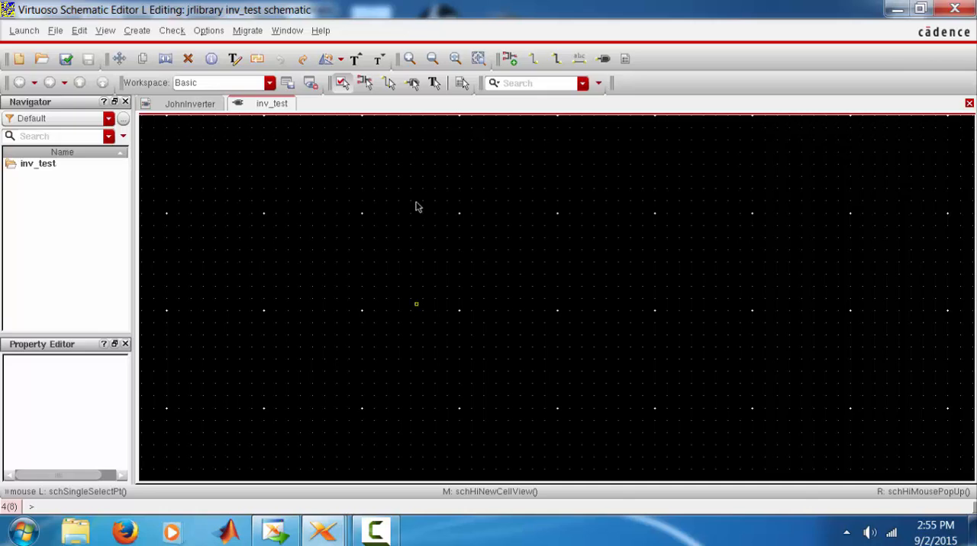
Place one instance of the JohnInverter symbol from jrlibrary near the middle of the inv_test schematic
click(510, 59)
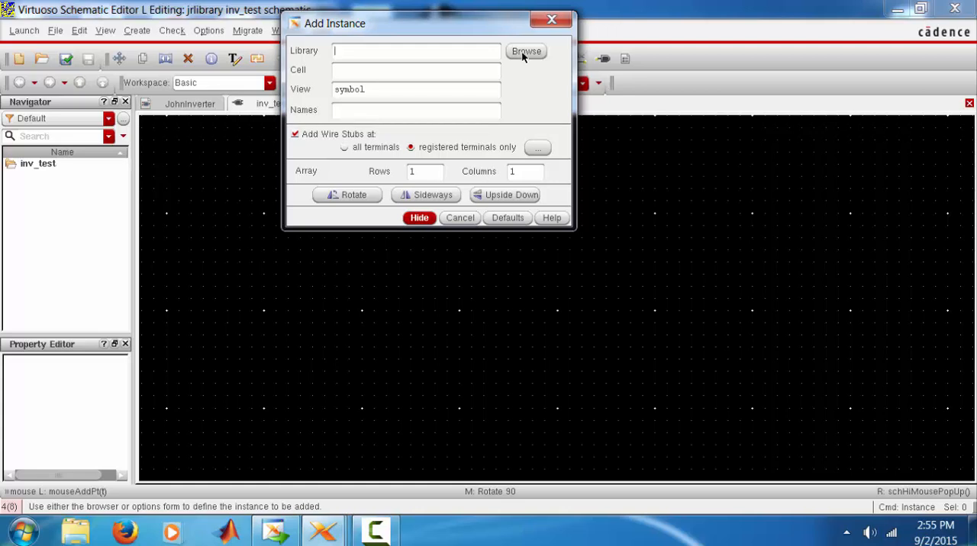
click(525, 51)
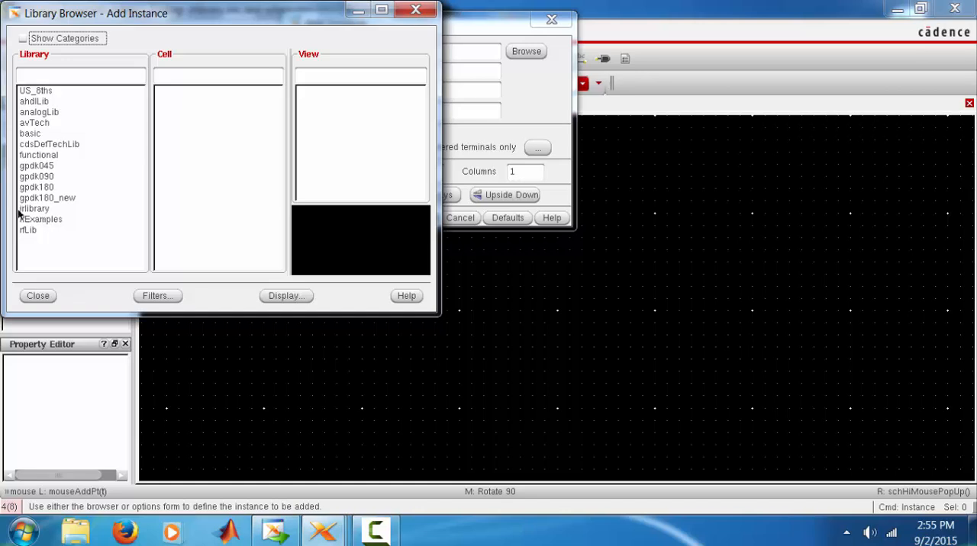
click(32, 209)
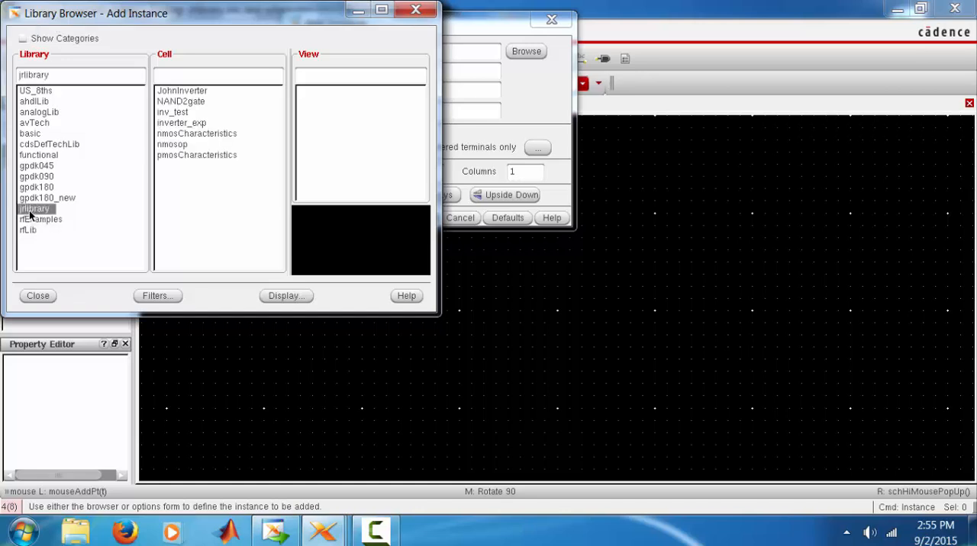
click(192, 92)
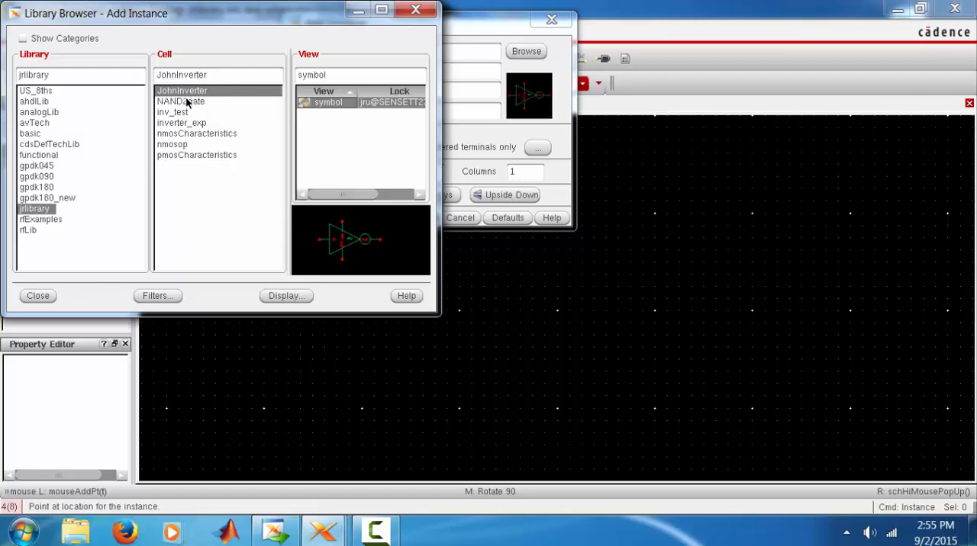
click(183, 102)
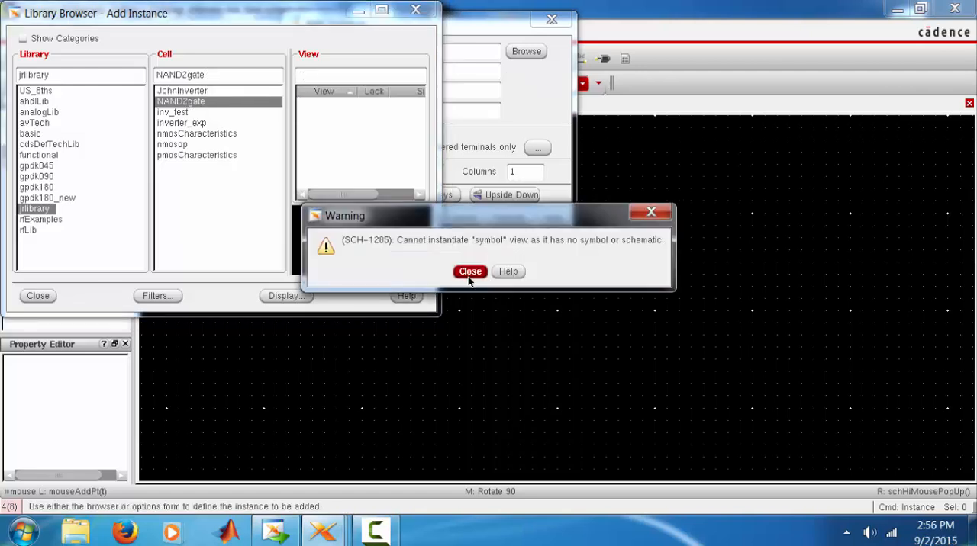
click(470, 273)
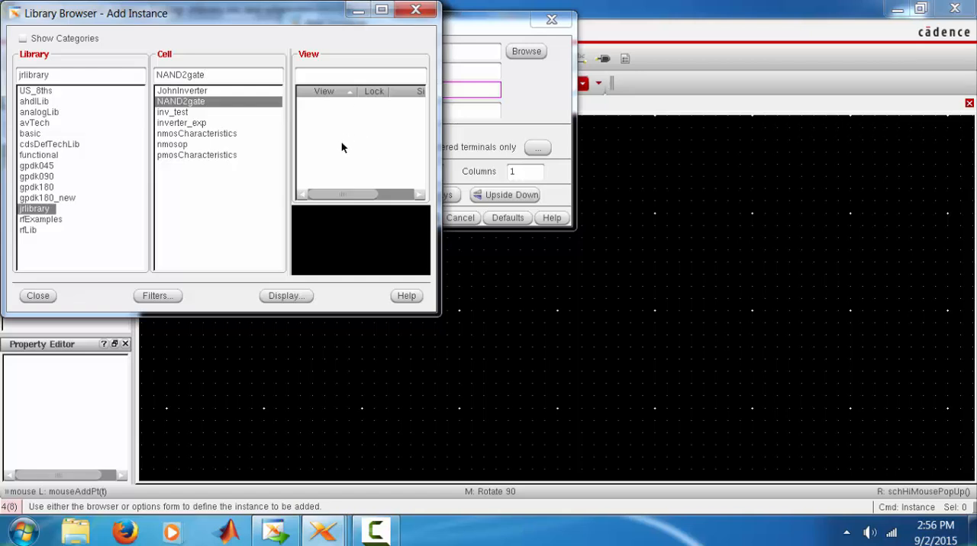
click(181, 91)
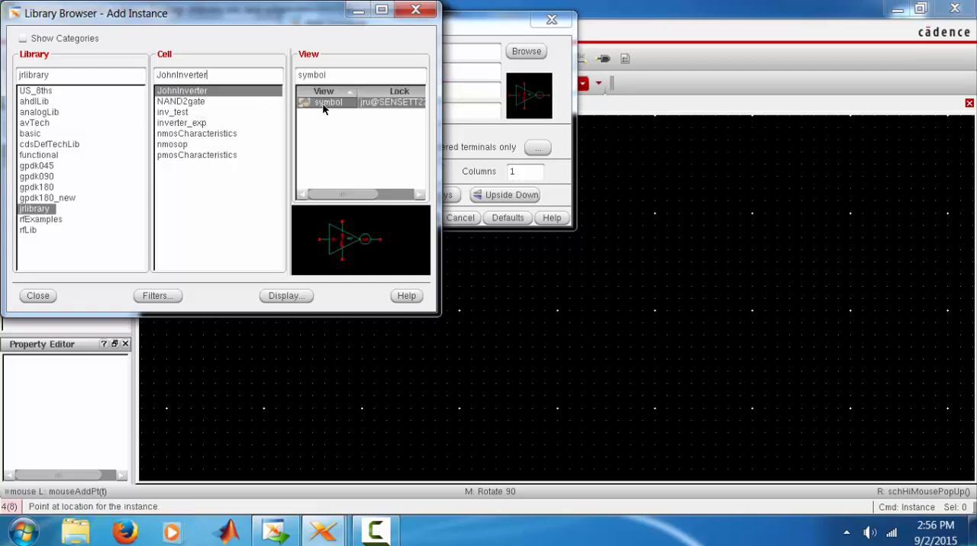
click(25, 299)
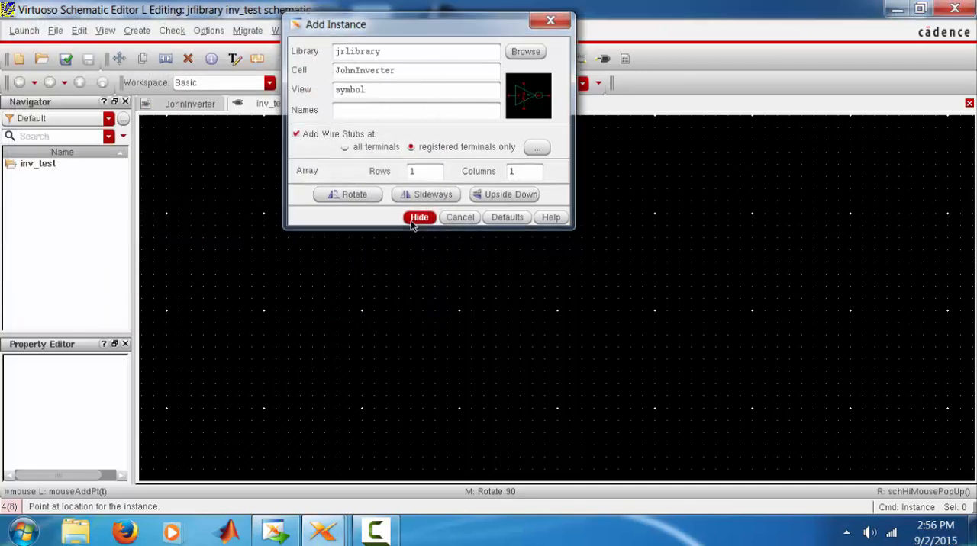
click(412, 219)
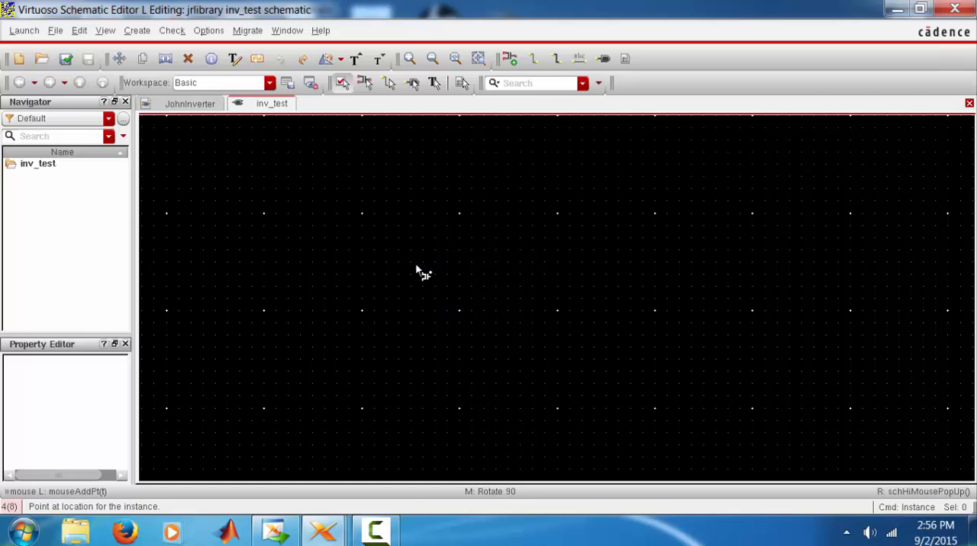
click(415, 267)
key(Escape)
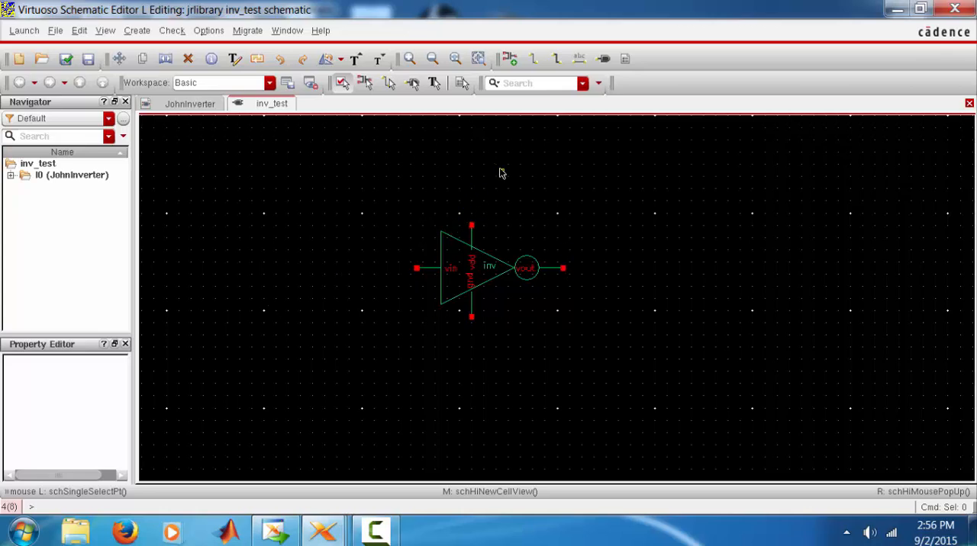
Start adding an instance of the vpulse symbol from analogLib to the inv_test schematic
click(519, 54)
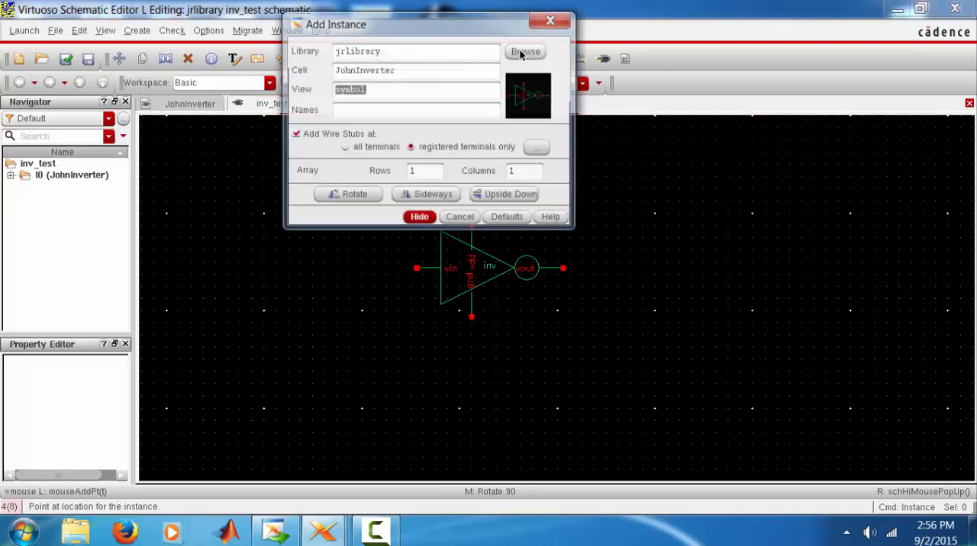
click(526, 50)
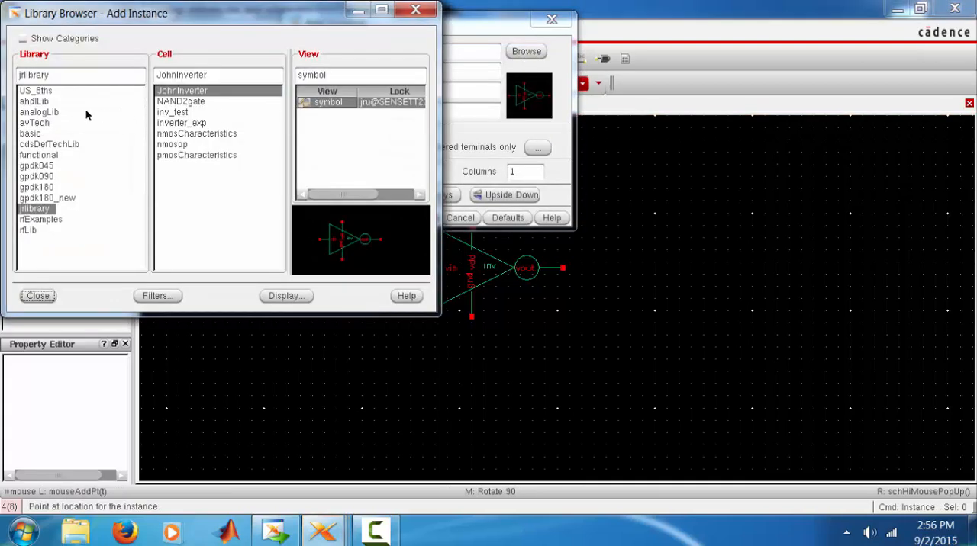
click(52, 113)
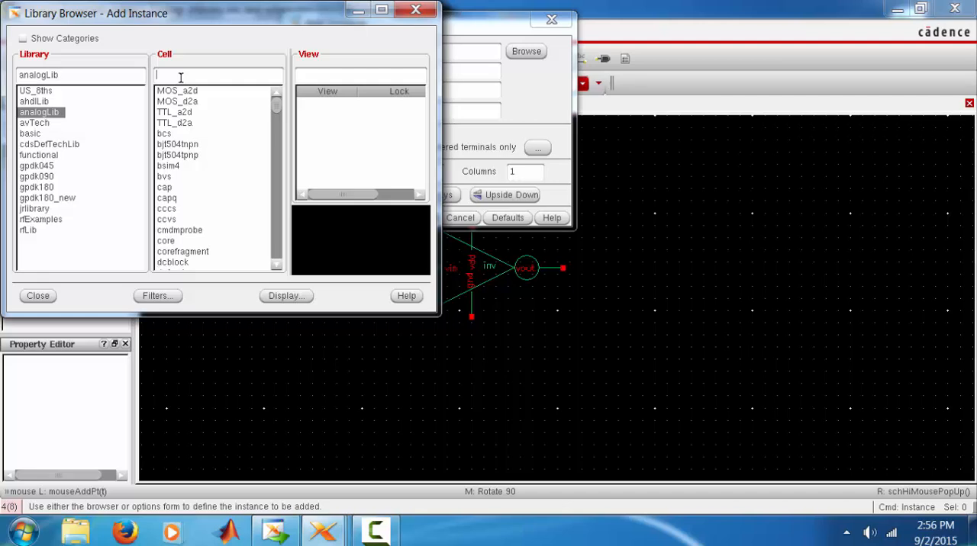
text(vpu)
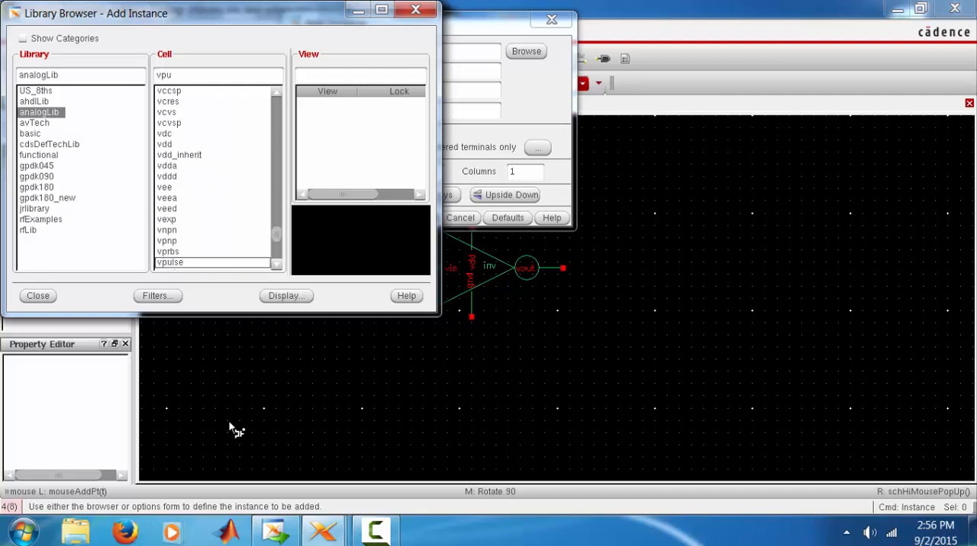
text(lse)
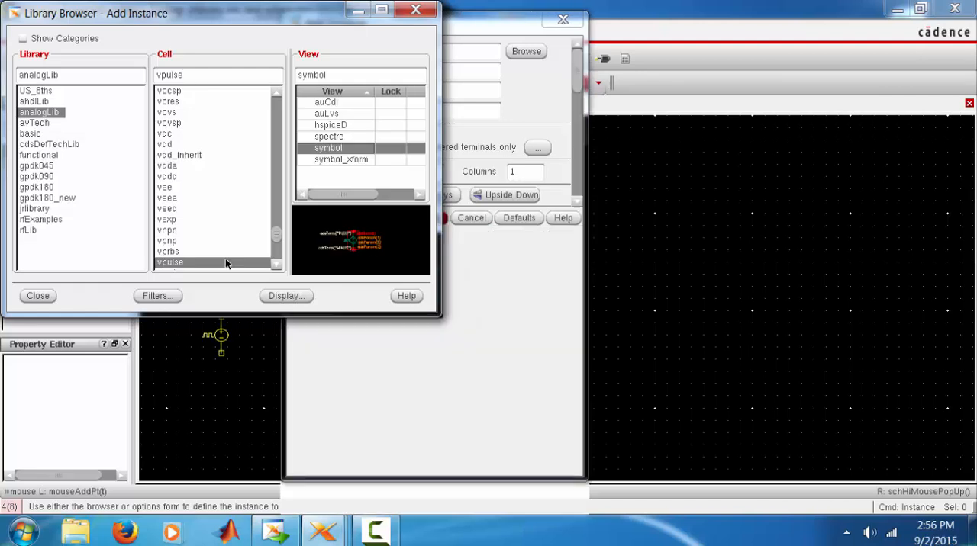
click(42, 297)
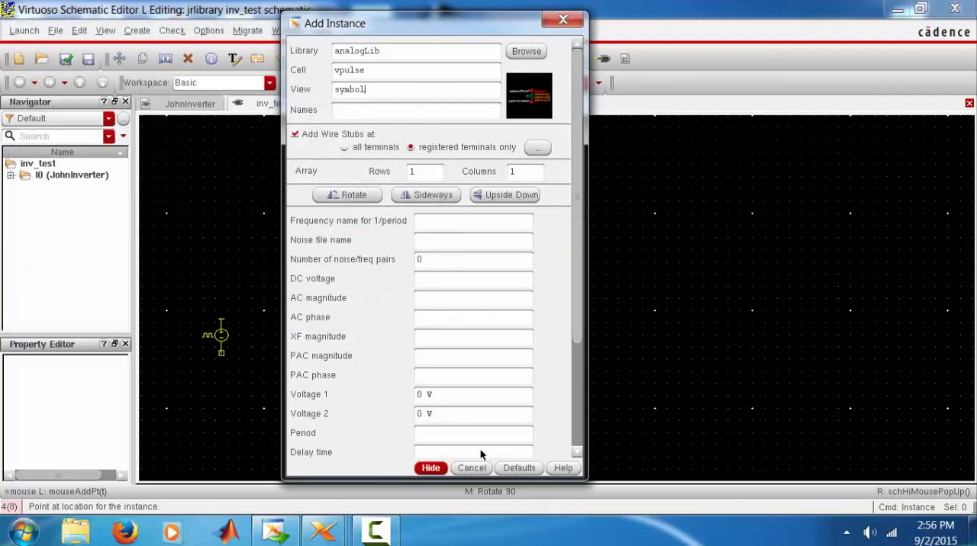
Set the pulse source's Voltage 2 to 1 V and its period to 10n s
drag(455, 412, 363, 405)
text(1)
scroll(443, 412, down, 2)
scroll(443, 411, down, 2)
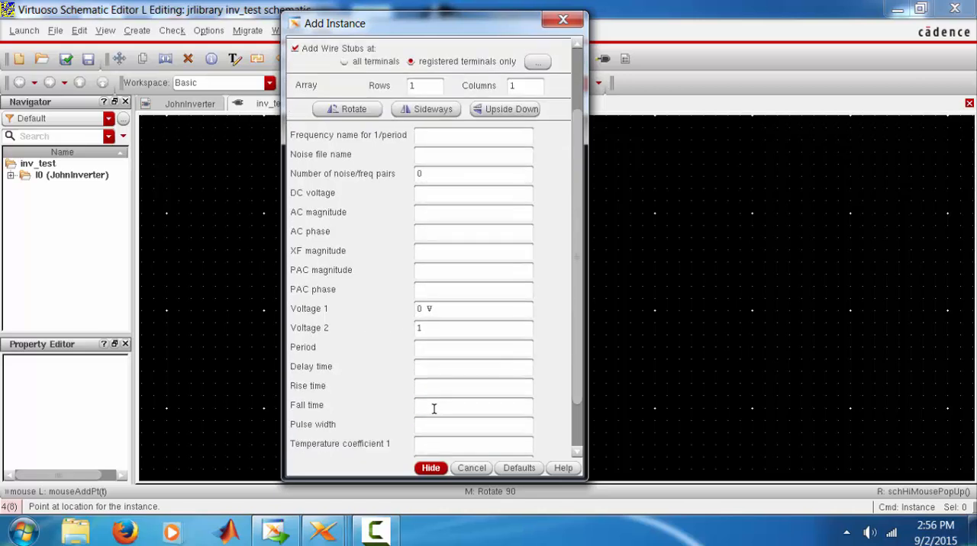
click(424, 349)
text(10n)
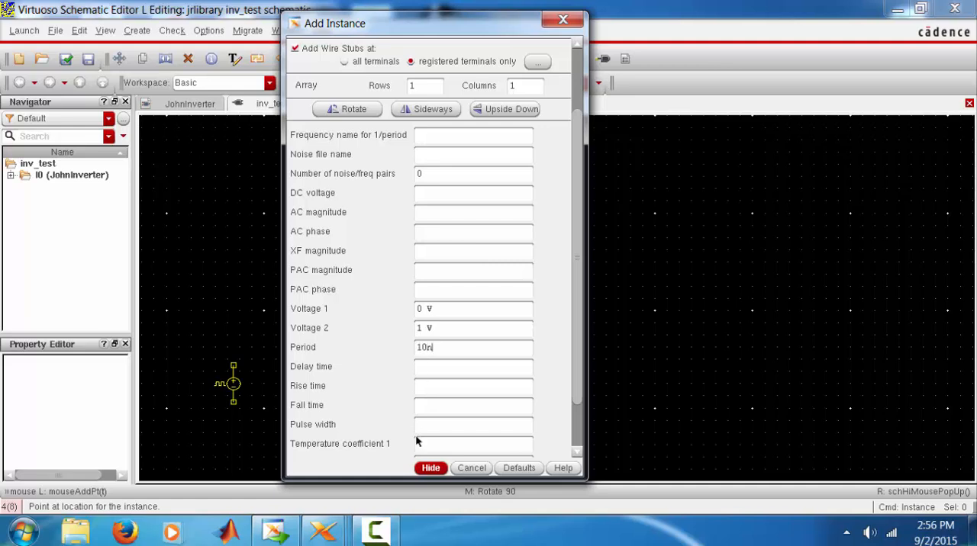
Set the pulse width to 4n s and rise and fall times to 500p s, and place the source left of the inverter's vin terminal
click(422, 425)
text(4n s)
click(435, 386)
text(500p)
click(447, 407)
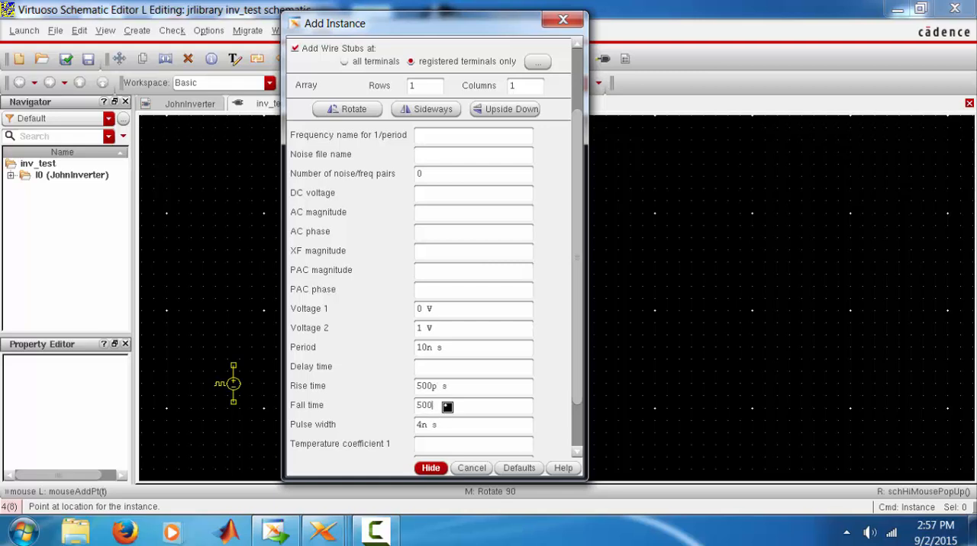
click(431, 468)
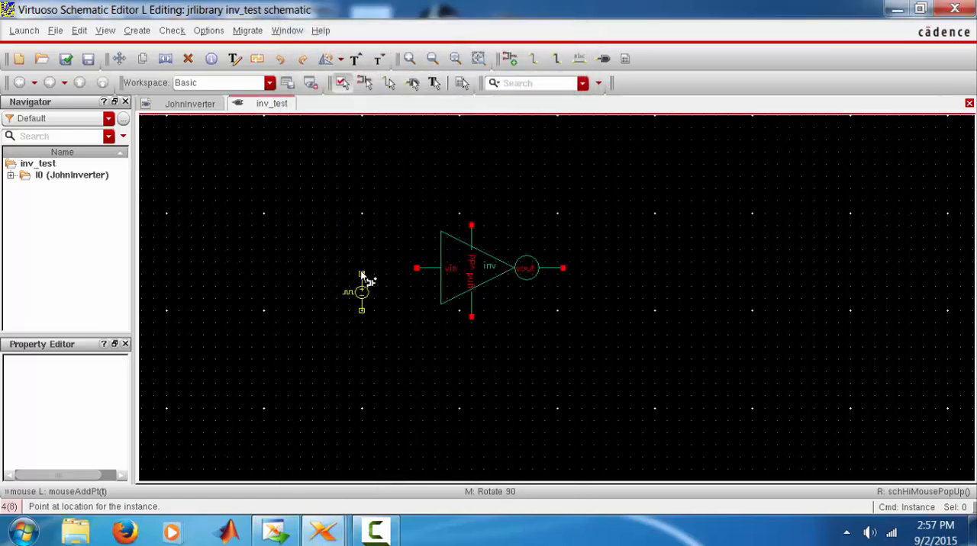
click(362, 274)
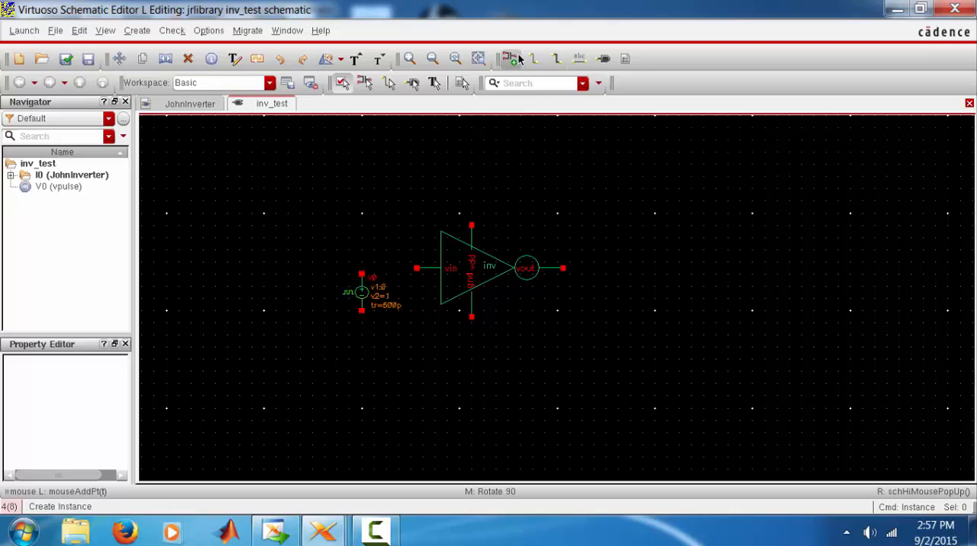
Place an analogLib vdc source with a DC voltage of 1 to the left of the pulse source
click(513, 59)
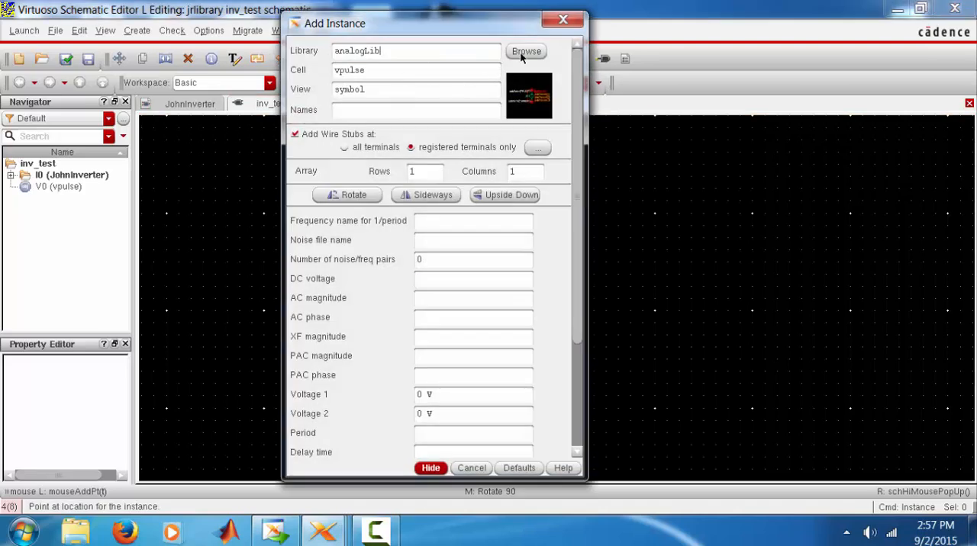
click(521, 52)
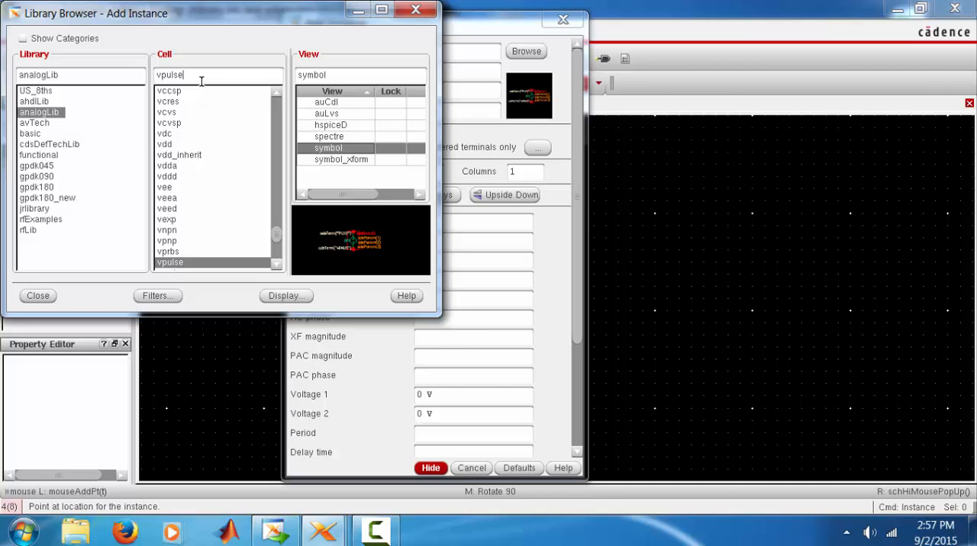
key(BackSpace)
key(BackSpace)
key(BackSpace)
key(BackSpace)
key(BackSpace)
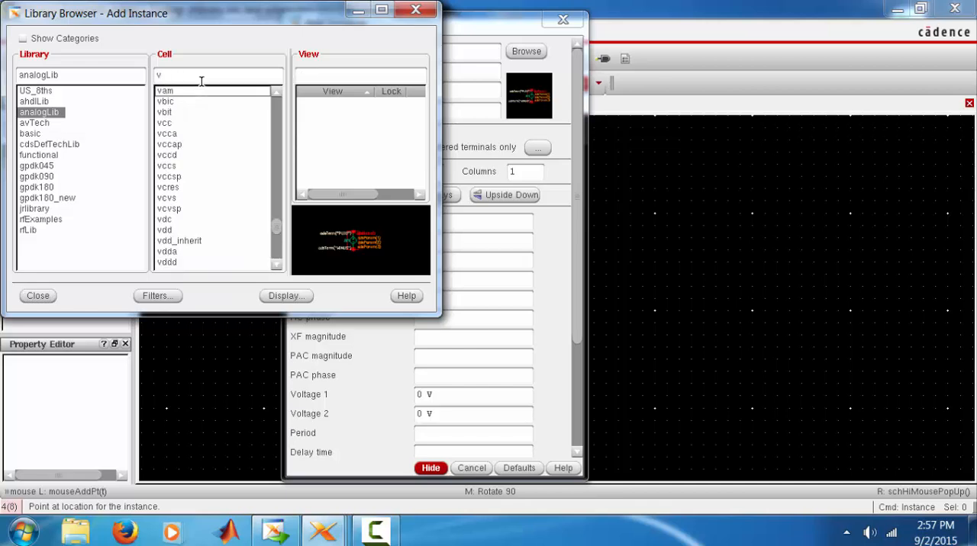
text(dc)
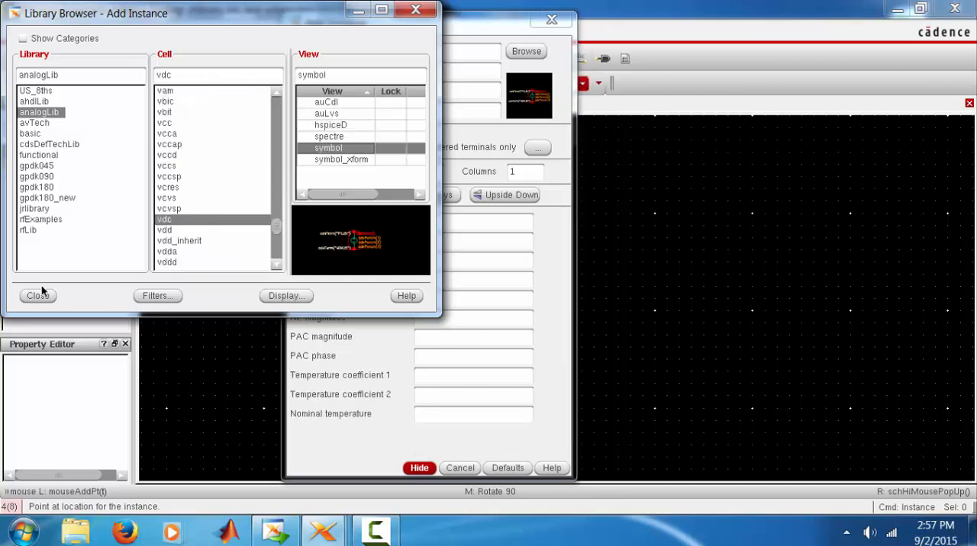
click(40, 296)
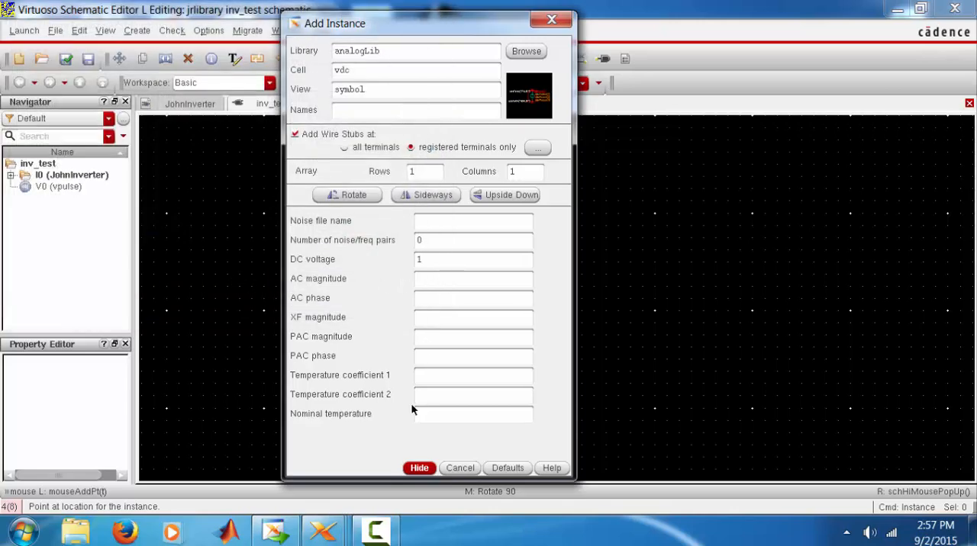
click(415, 468)
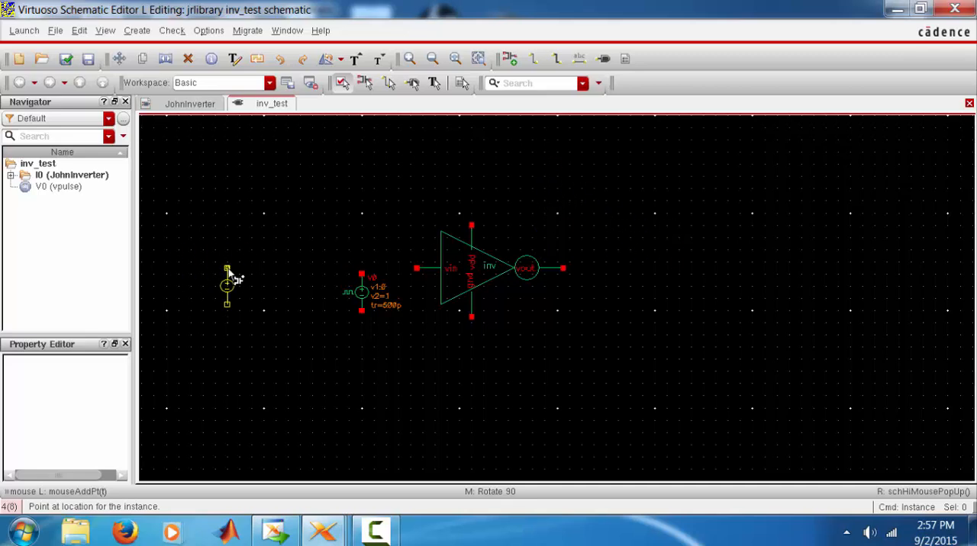
click(293, 267)
key(Escape)
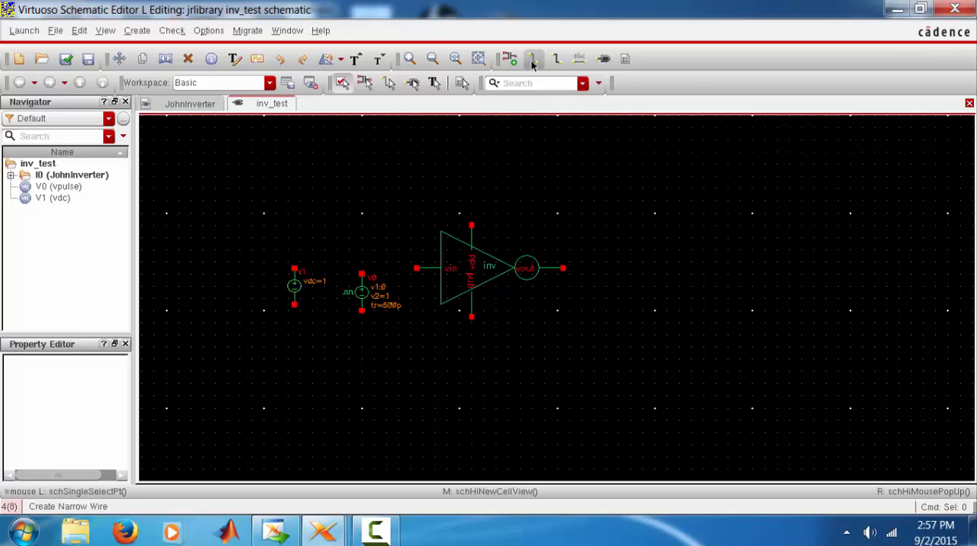
Wire the inverter's vin to the pulse source's upper terminal, and draw short wire stubs from its vout and gnd terminals
key(w)
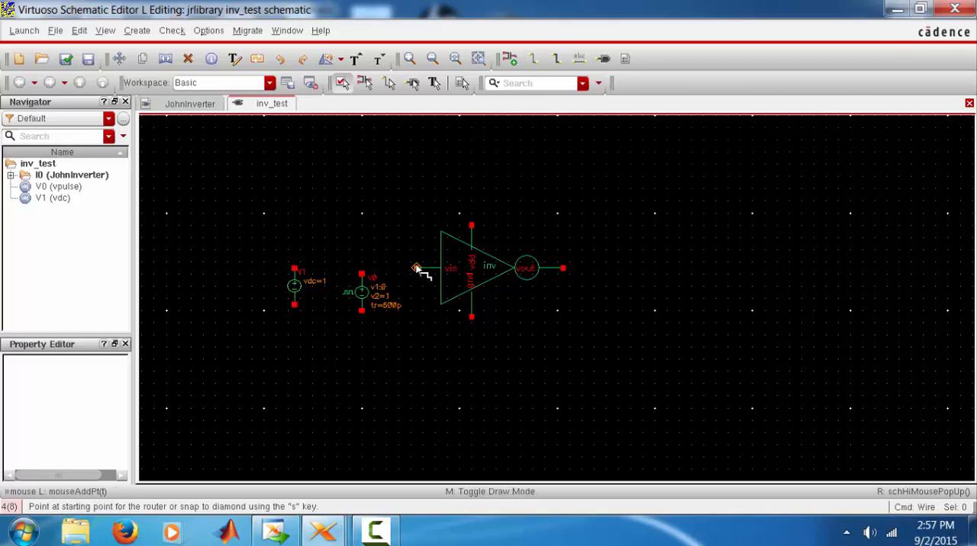
click(384, 276)
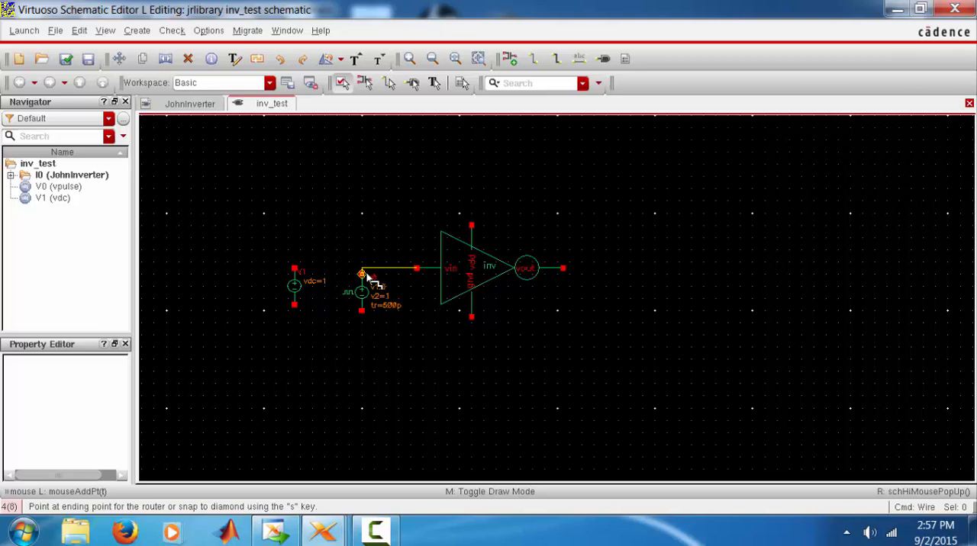
click(365, 275)
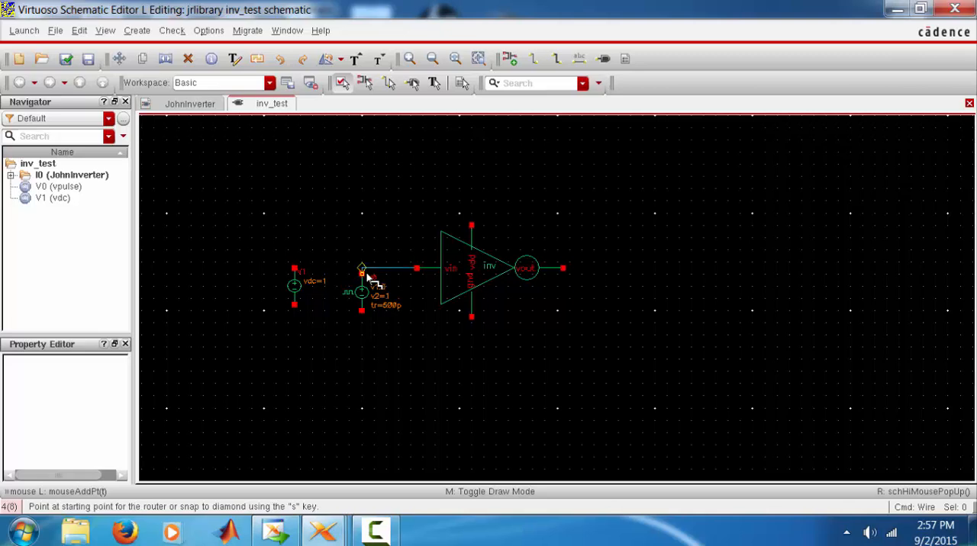
click(585, 268)
click(586, 269)
click(472, 325)
click(472, 336)
Place analogLib gnd symbols below the DC source, the pulse source and the inverter's gnd terminal
click(505, 64)
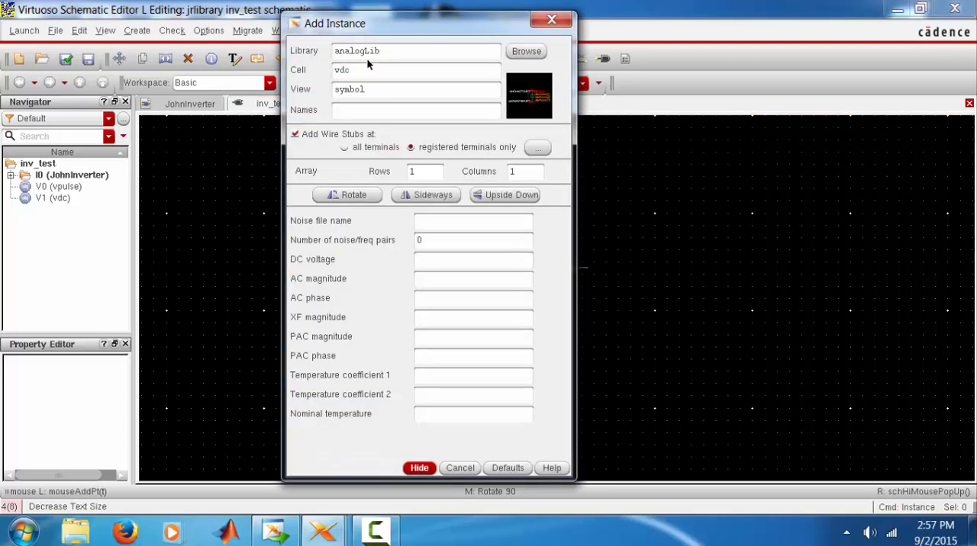
click(529, 54)
double_click(165, 75)
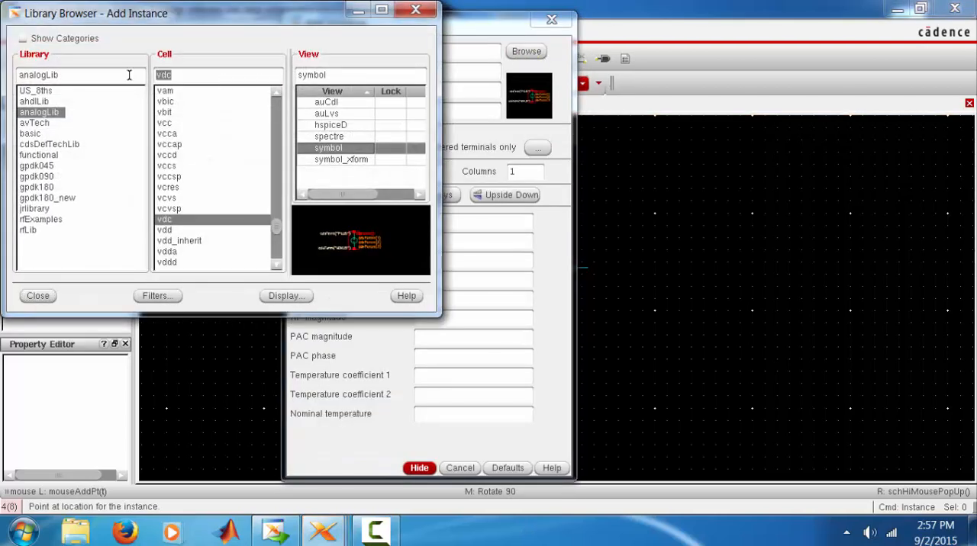
text(gnd)
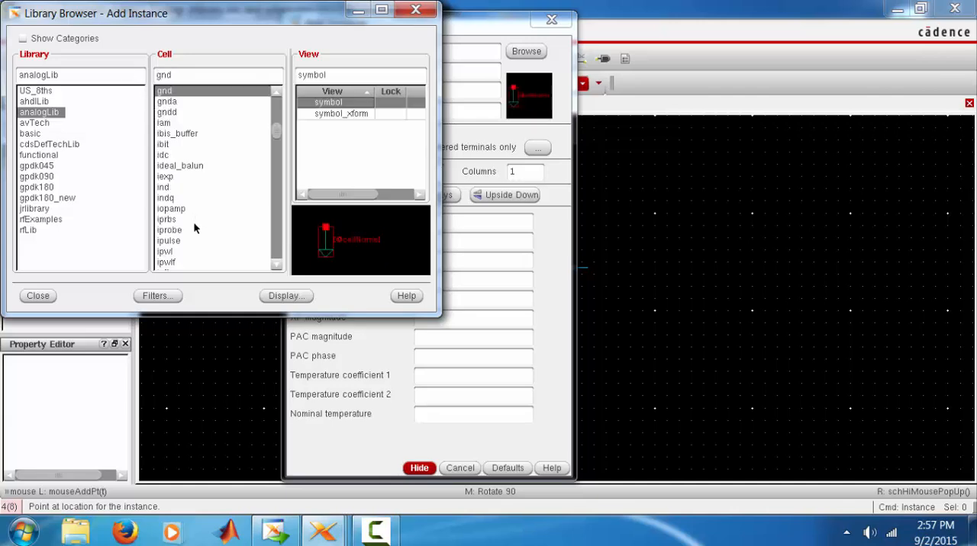
click(39, 296)
click(419, 468)
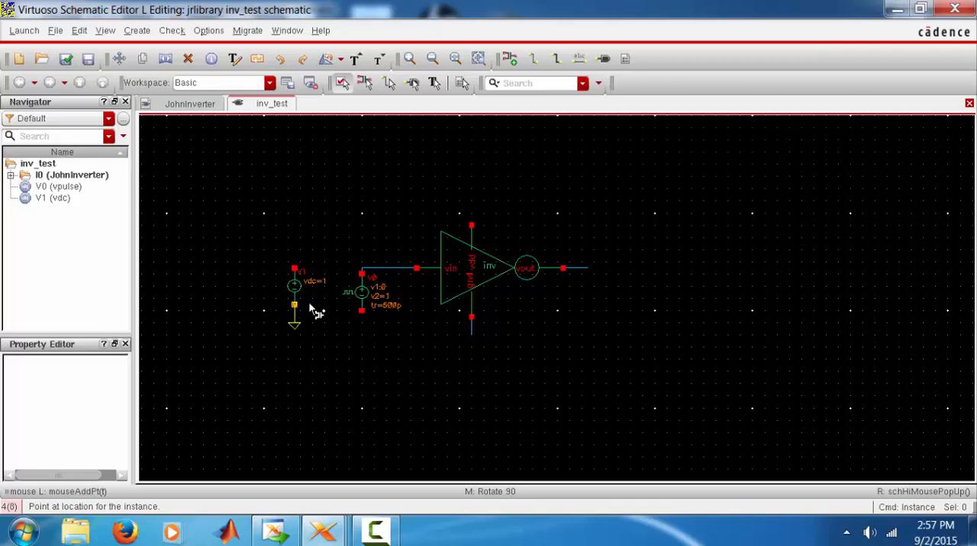
click(362, 314)
click(470, 331)
key(Escape)
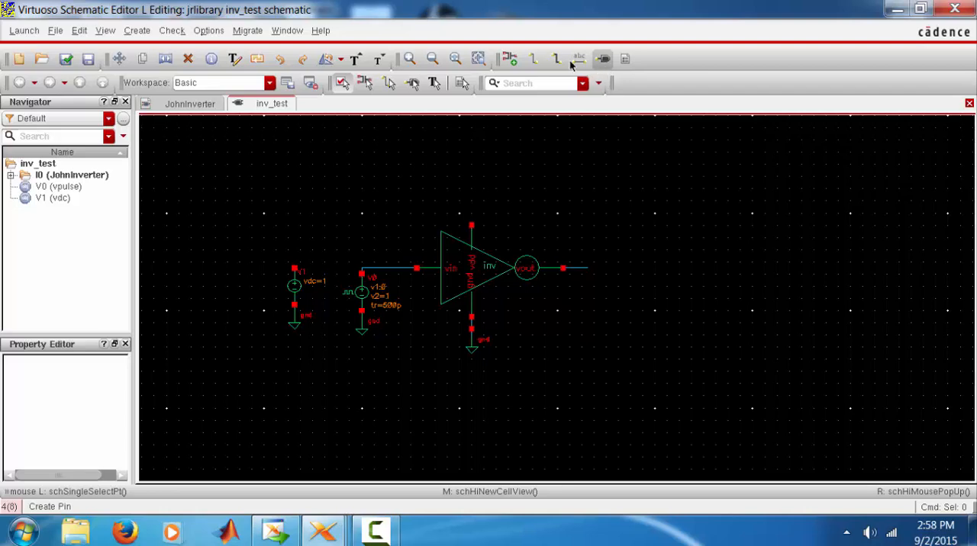
Place analogLib vdd symbols on the DC source's upper terminal and the inverter's vdd terminal, and check and save the schematic
click(515, 59)
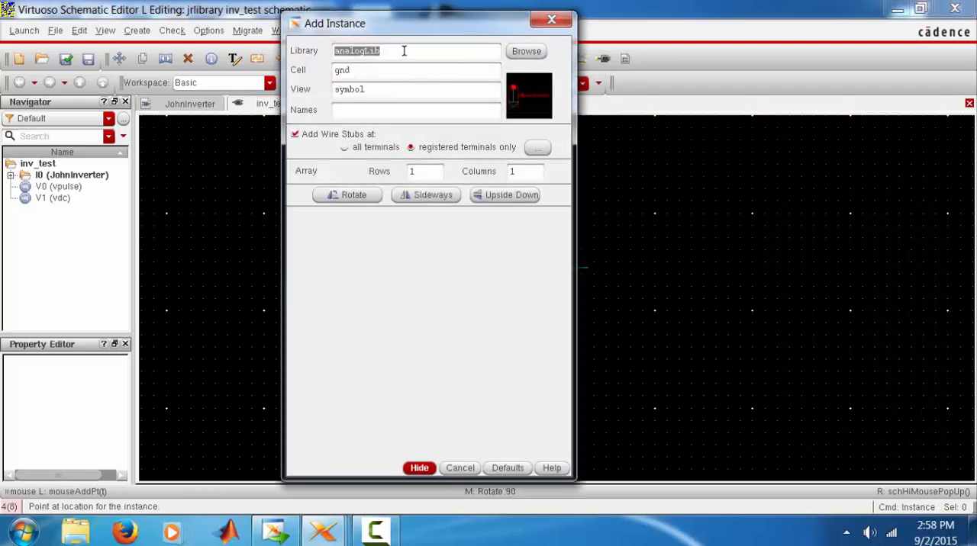
click(520, 53)
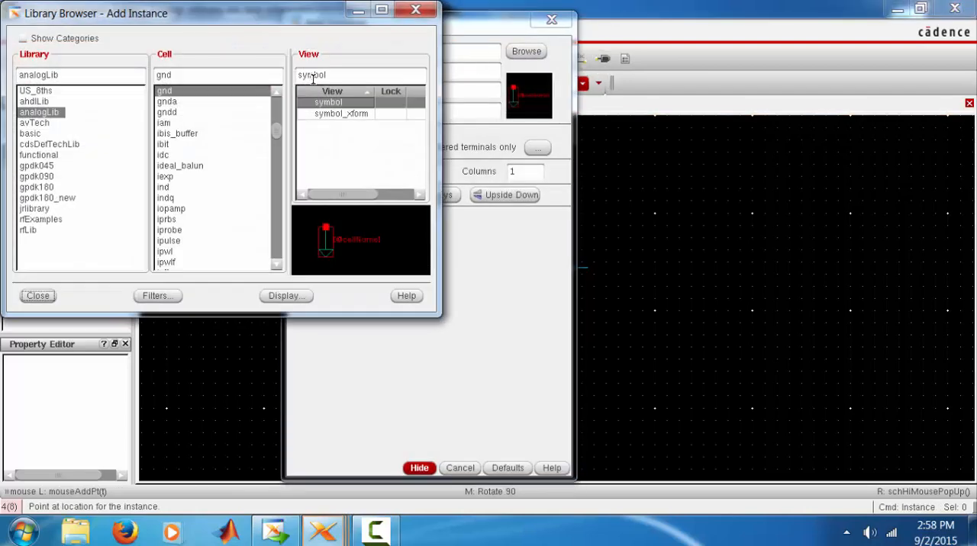
text(vdd)
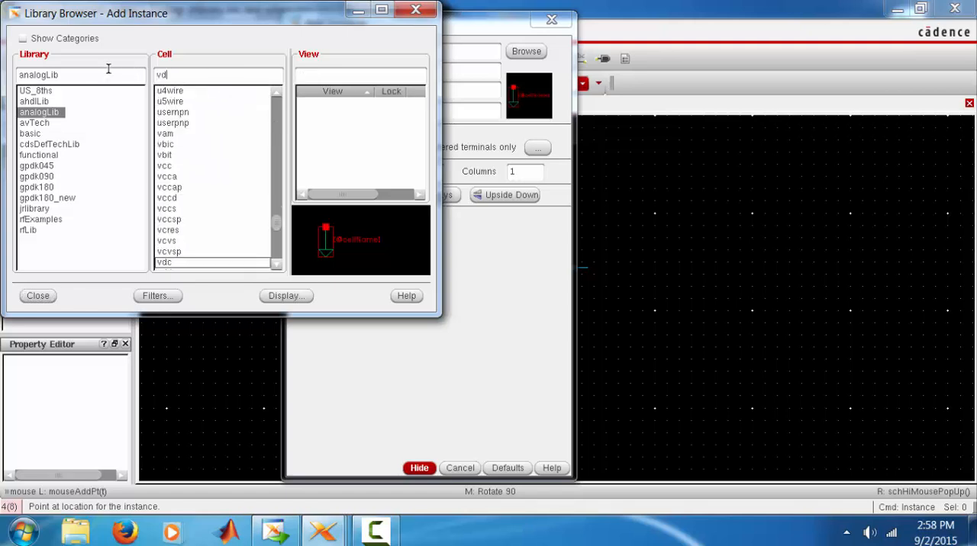
click(38, 295)
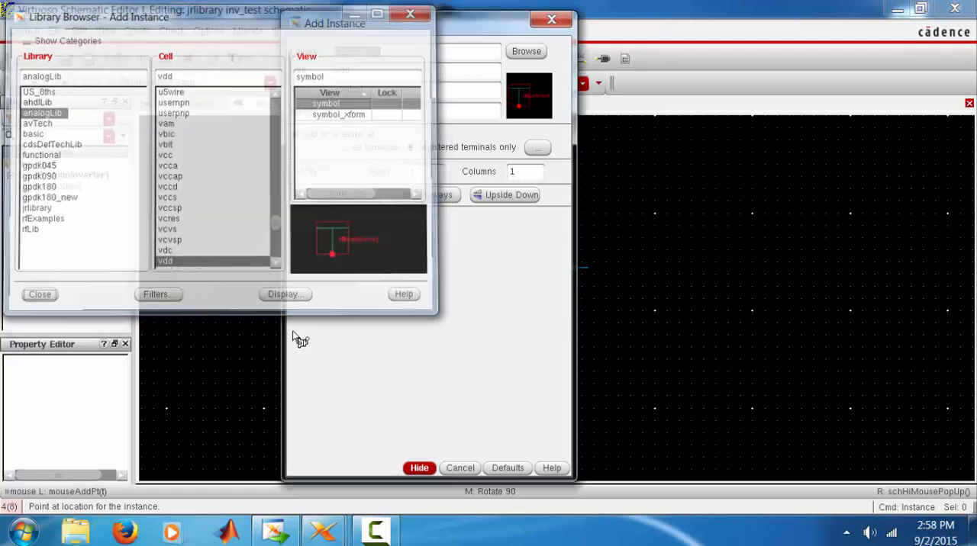
click(429, 470)
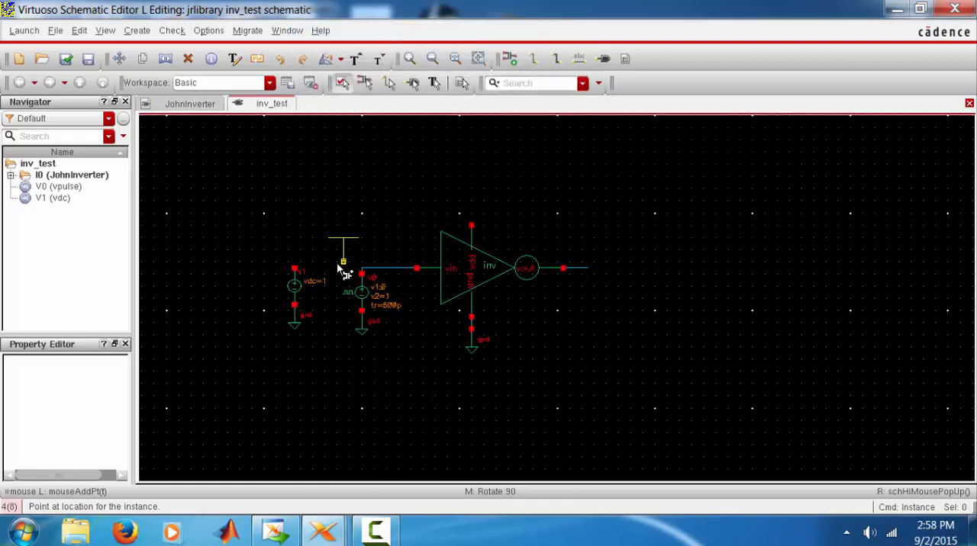
click(293, 270)
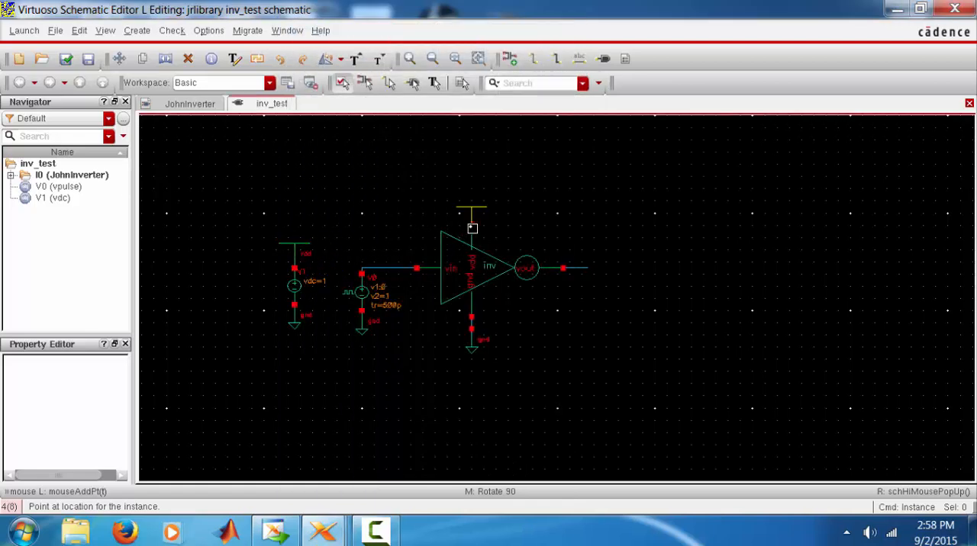
click(473, 227)
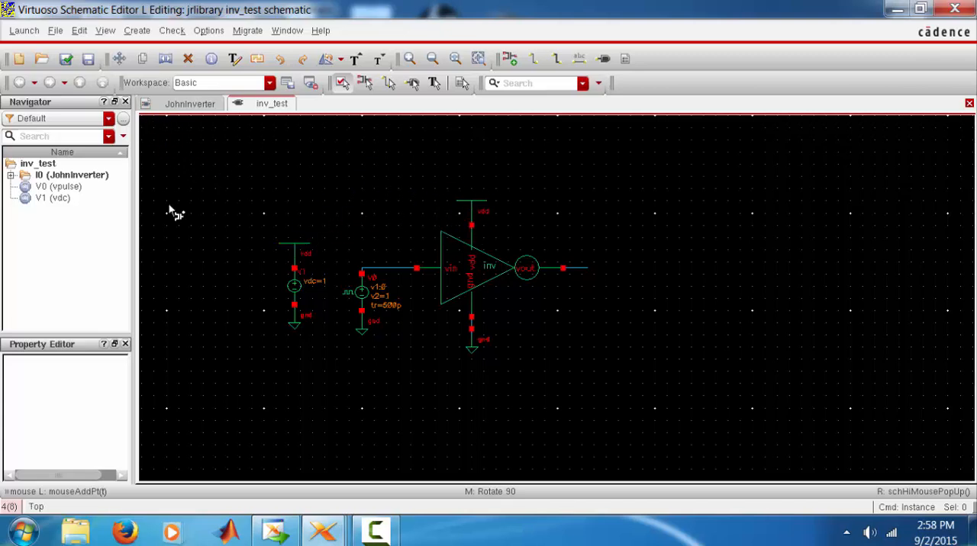
key(Escape)
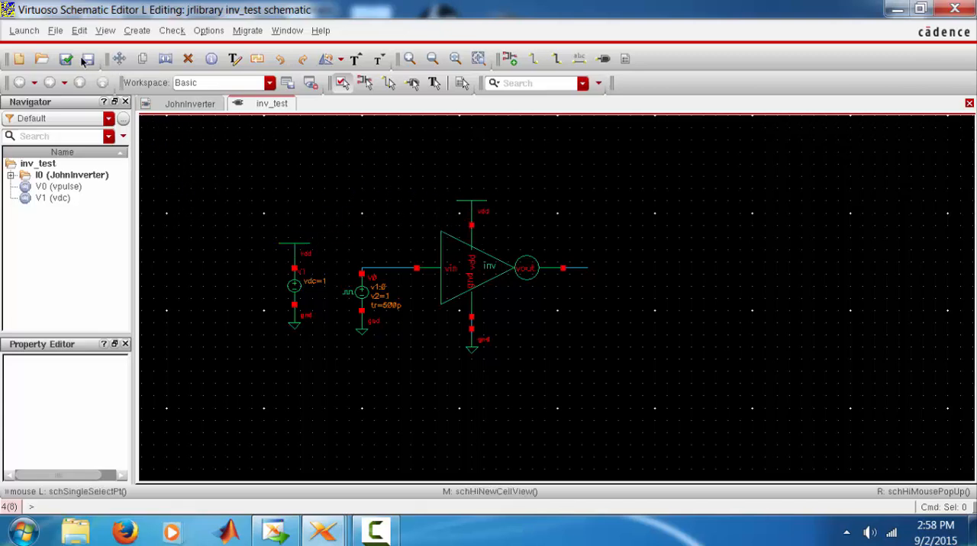
click(65, 59)
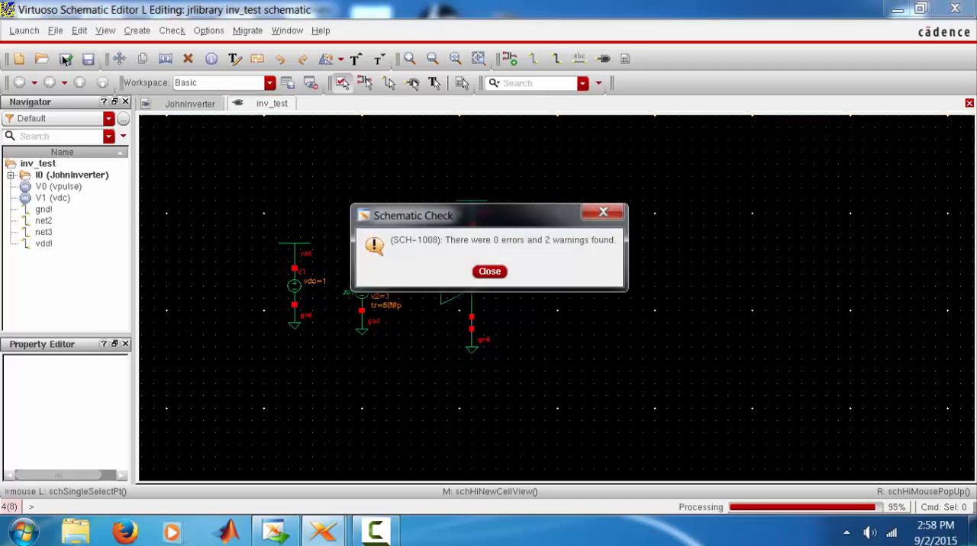
Dismiss the schematic check report and place an output pin named vout at the end of the inverter's output wire
key(Return)
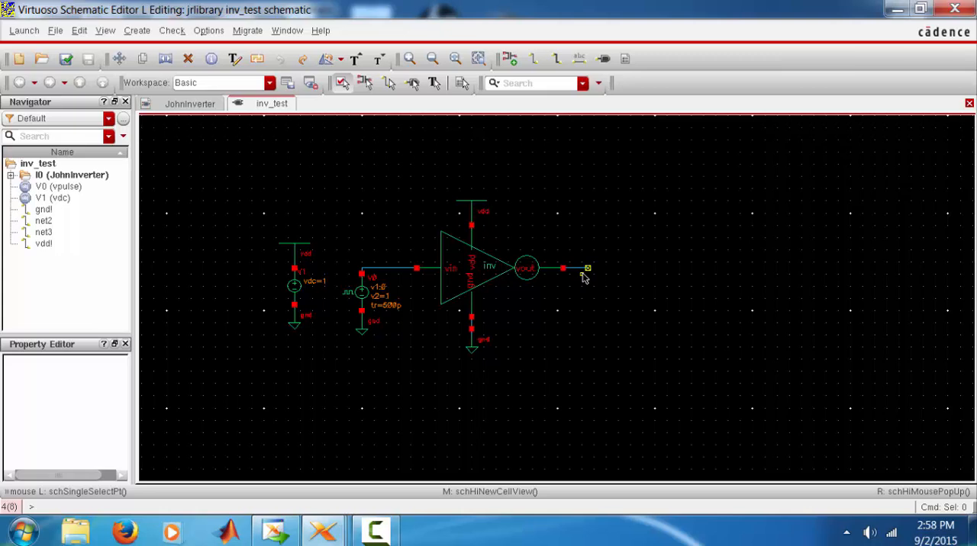
click(602, 59)
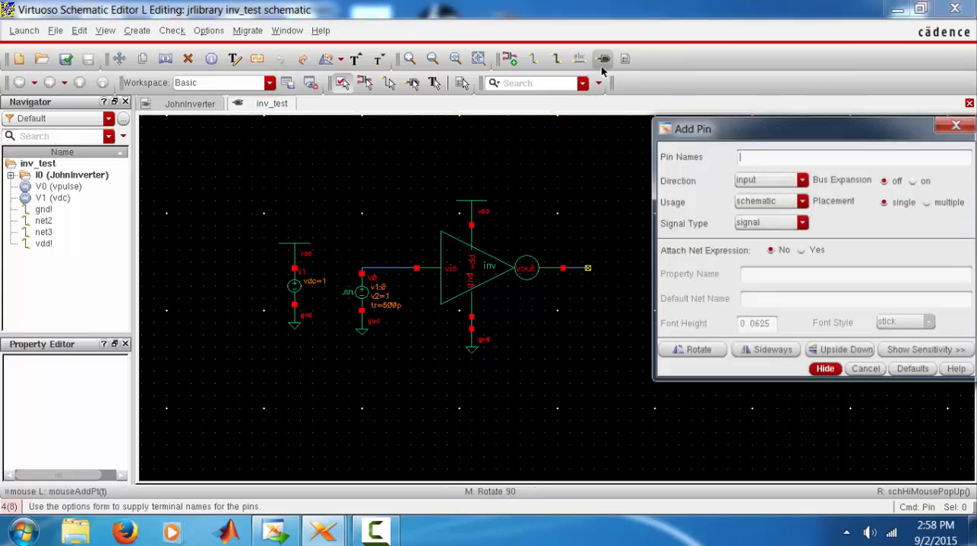
click(747, 181)
click(744, 201)
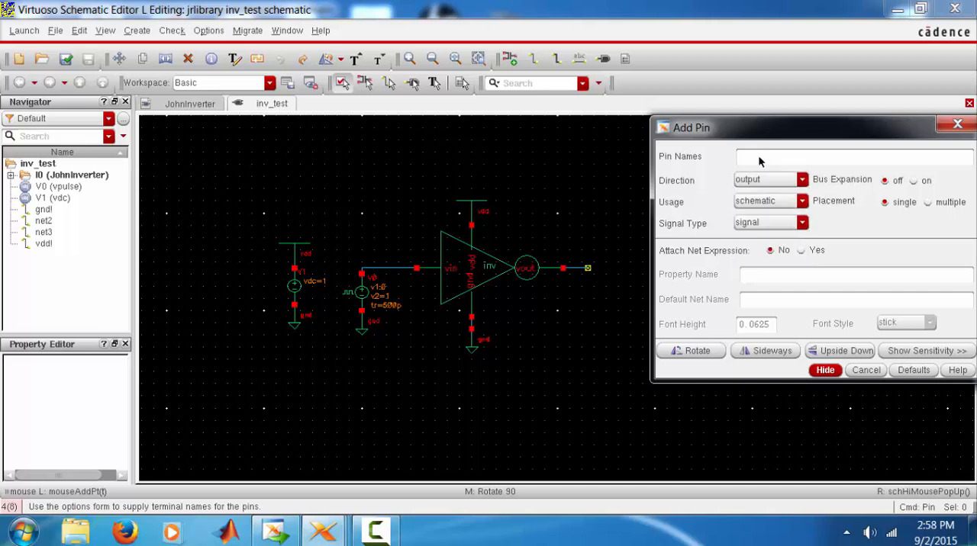
click(759, 157)
text(vout)
click(602, 270)
click(583, 269)
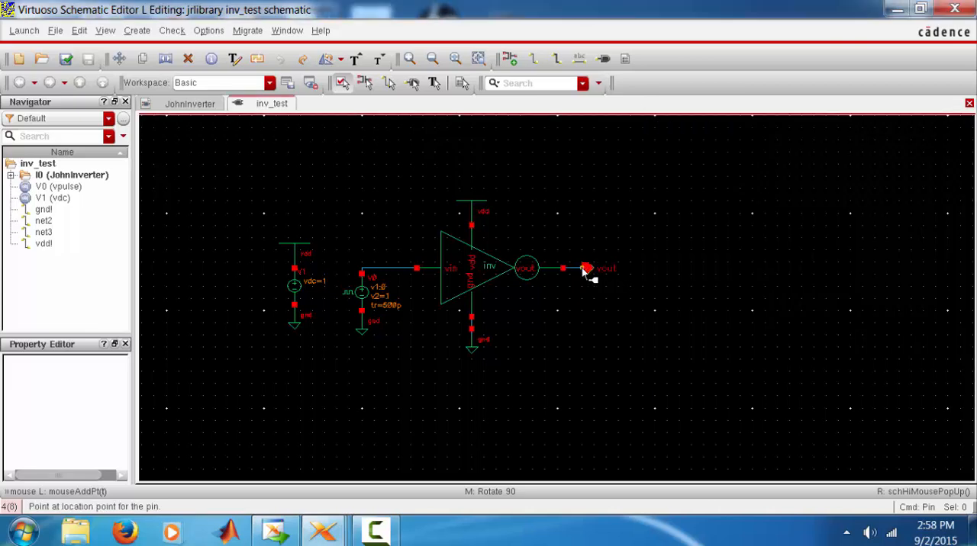
Place an input pin named vin on the wire above the pulse source, and check and save the schematic
click(603, 58)
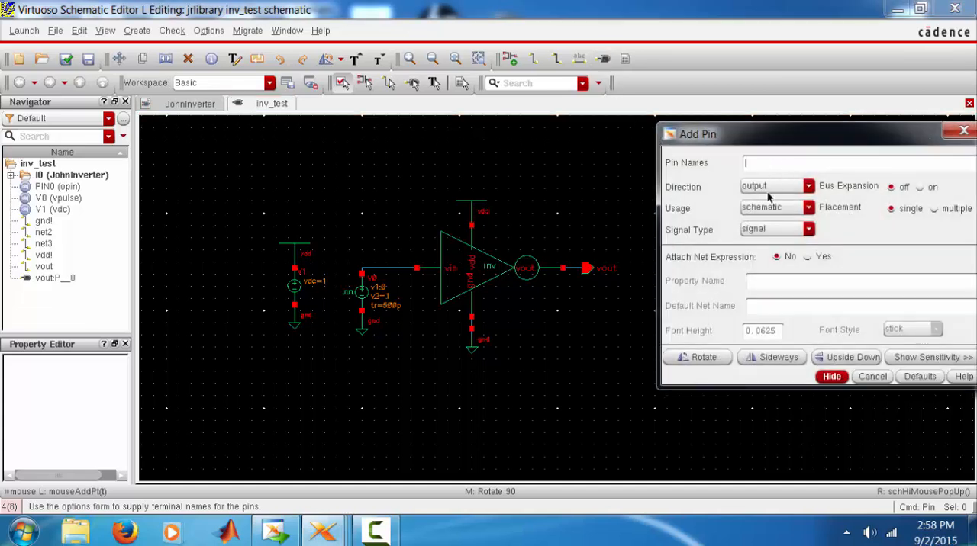
click(771, 186)
click(759, 196)
click(771, 165)
text(vin)
key(Return)
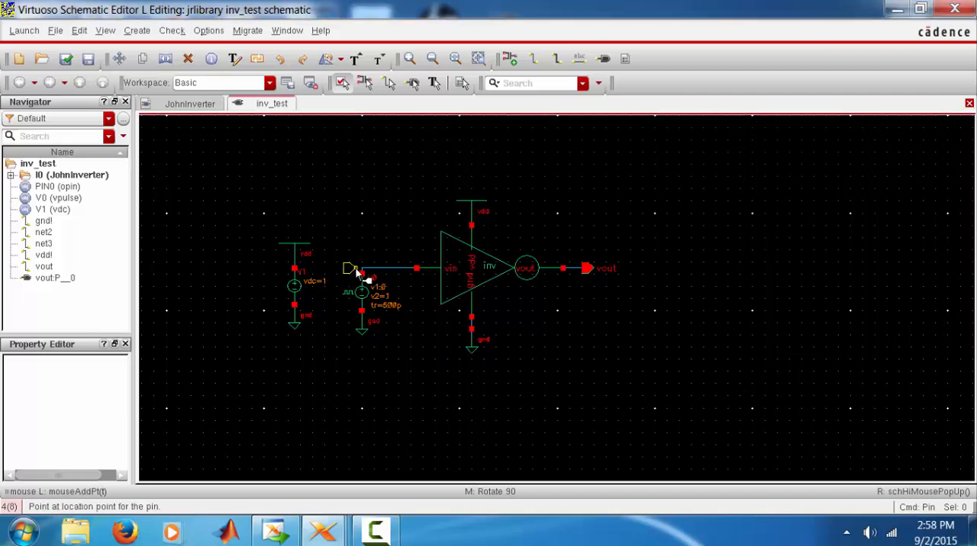
click(360, 270)
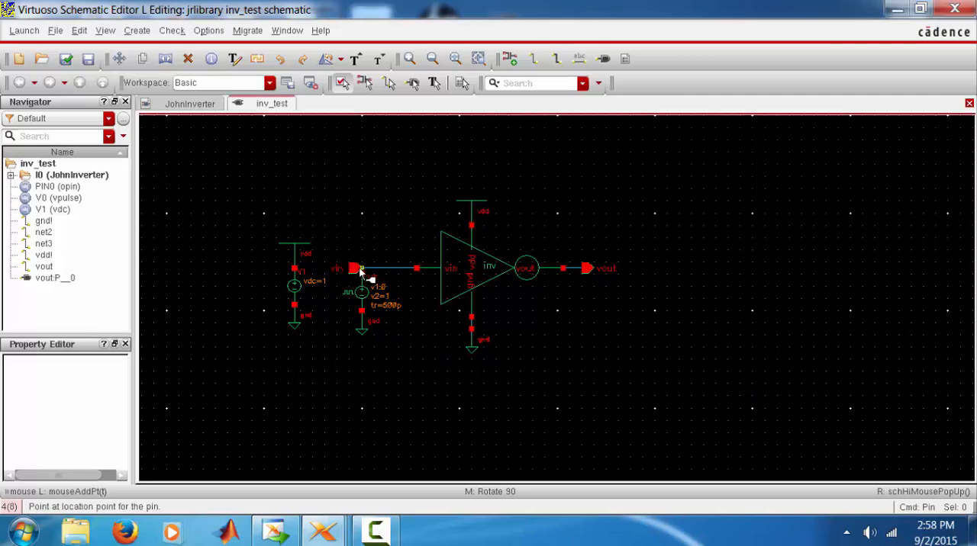
click(66, 60)
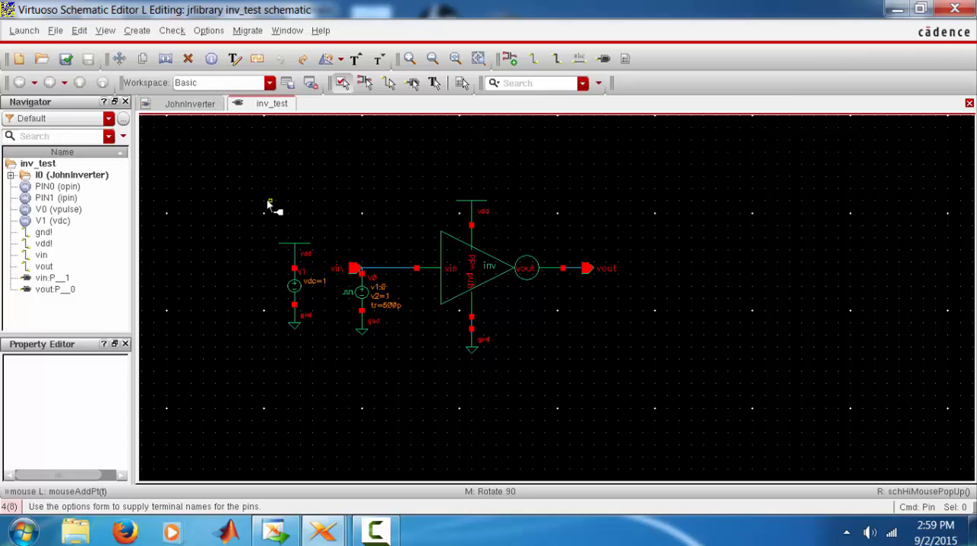
Launch ADE L for inv_test and add a transient analysis with a stop time of 20n
click(25, 31)
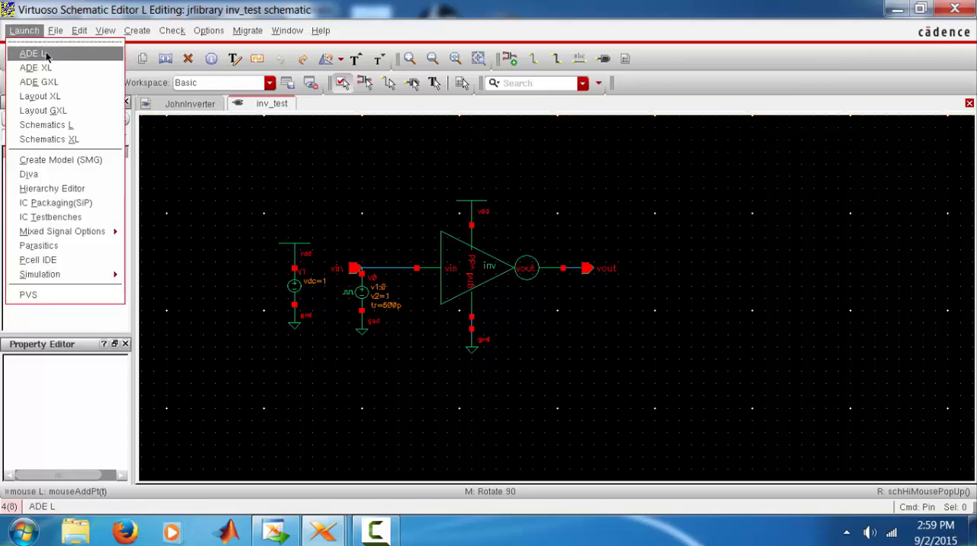
click(45, 54)
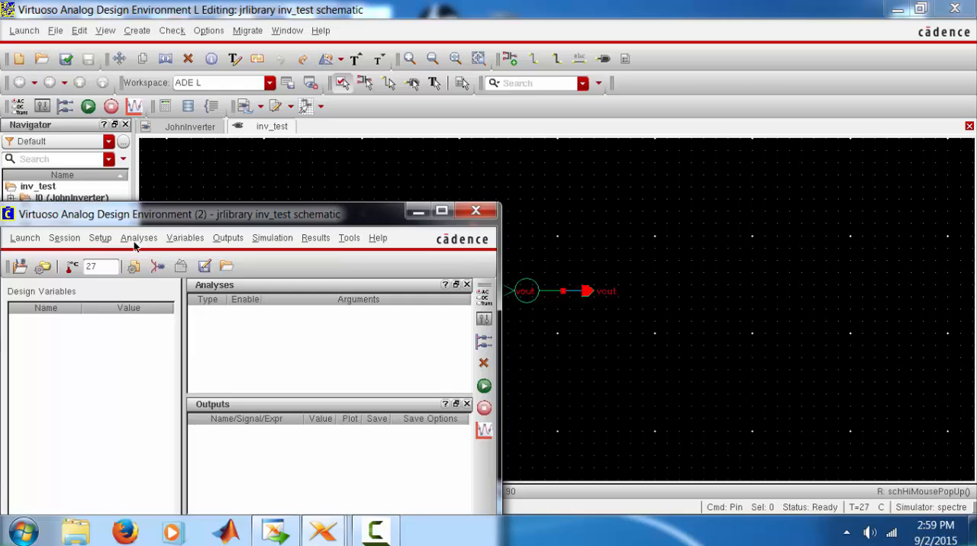
click(136, 238)
click(154, 263)
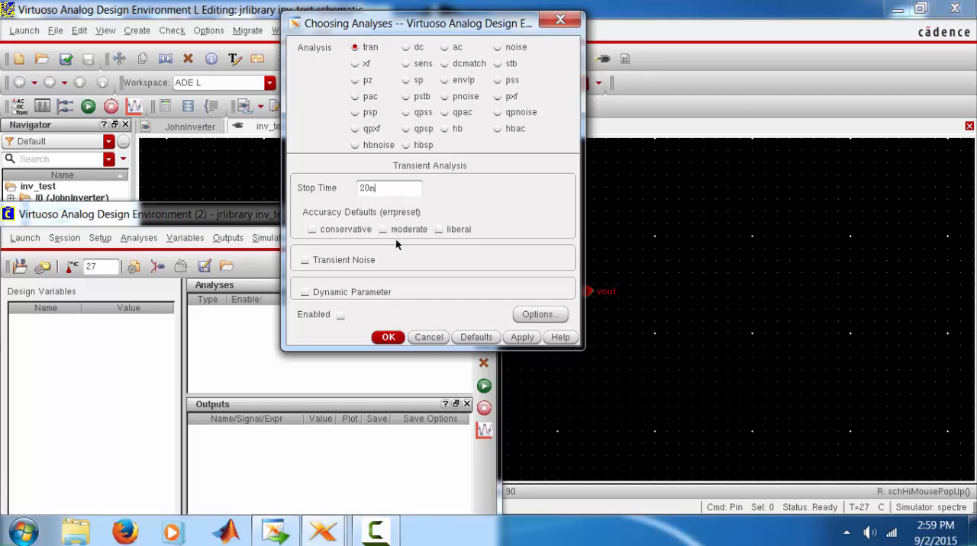
click(389, 334)
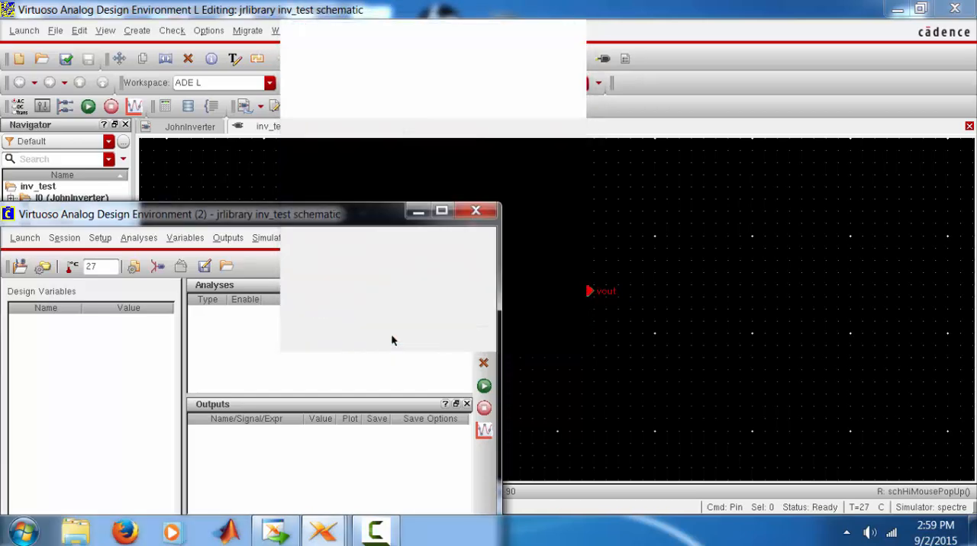
Select vout and vin on the schematic as outputs to plot, and run the simulation
click(226, 238)
mouse_move(271, 337)
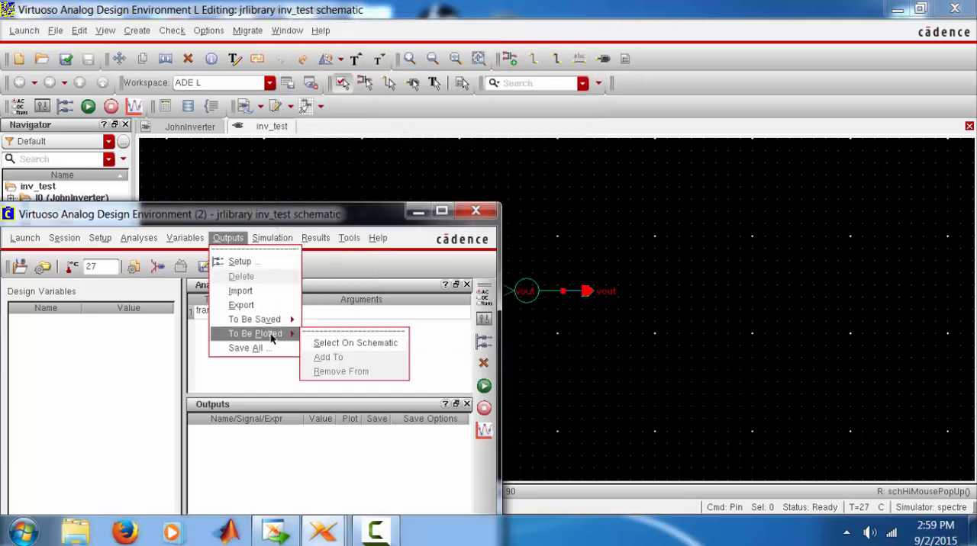
click(338, 343)
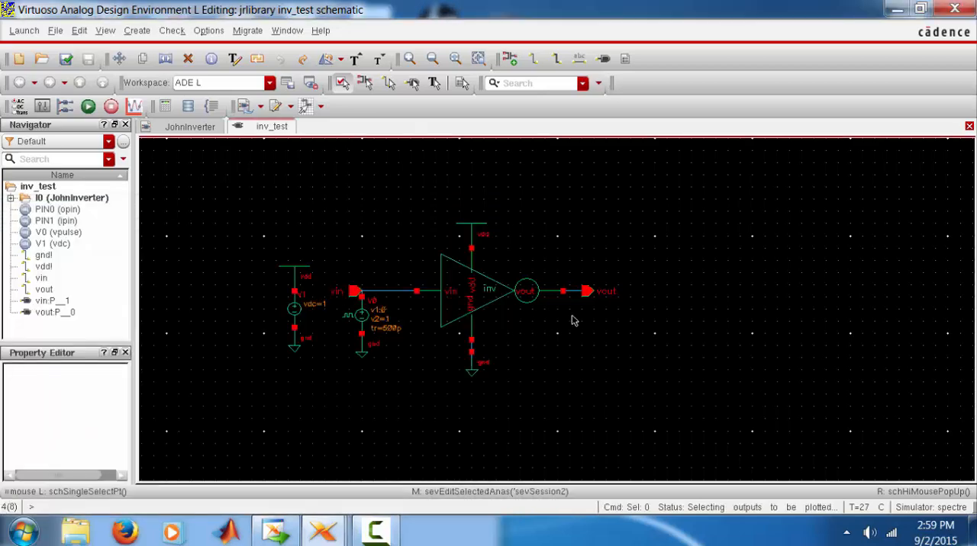
click(586, 296)
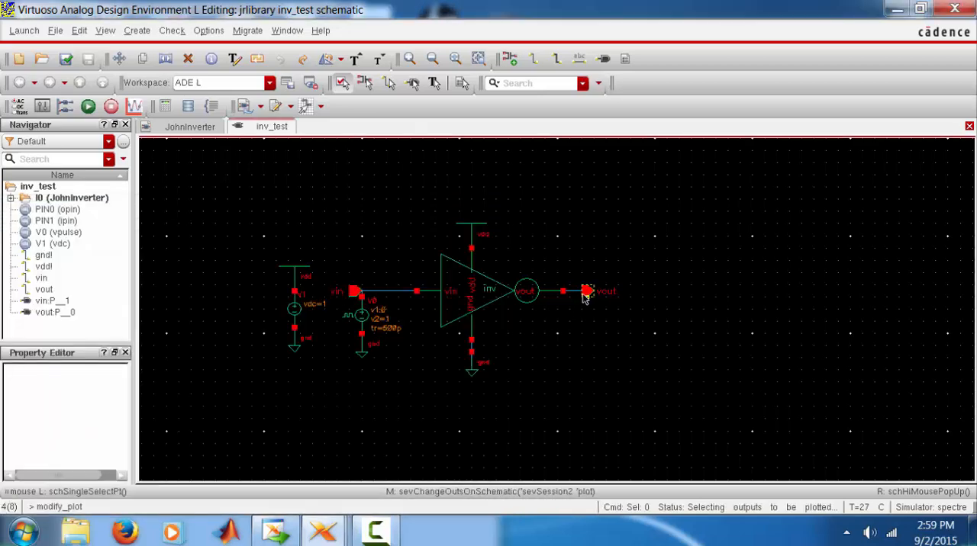
click(391, 292)
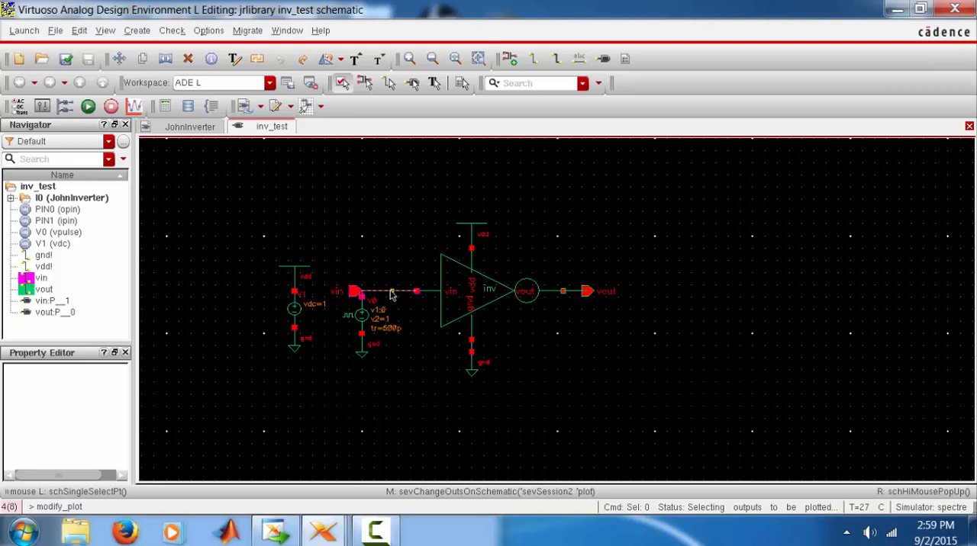
mouse_move(375, 531)
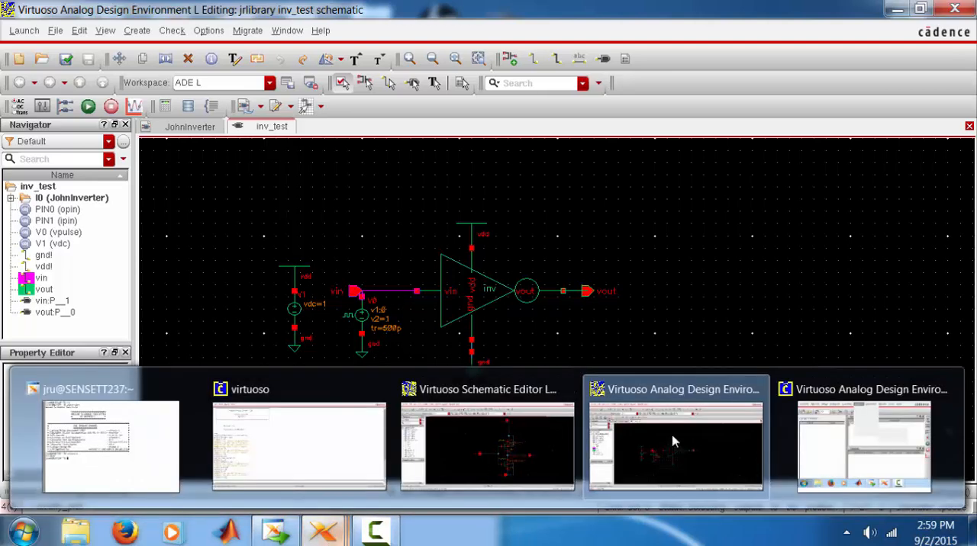
click(820, 441)
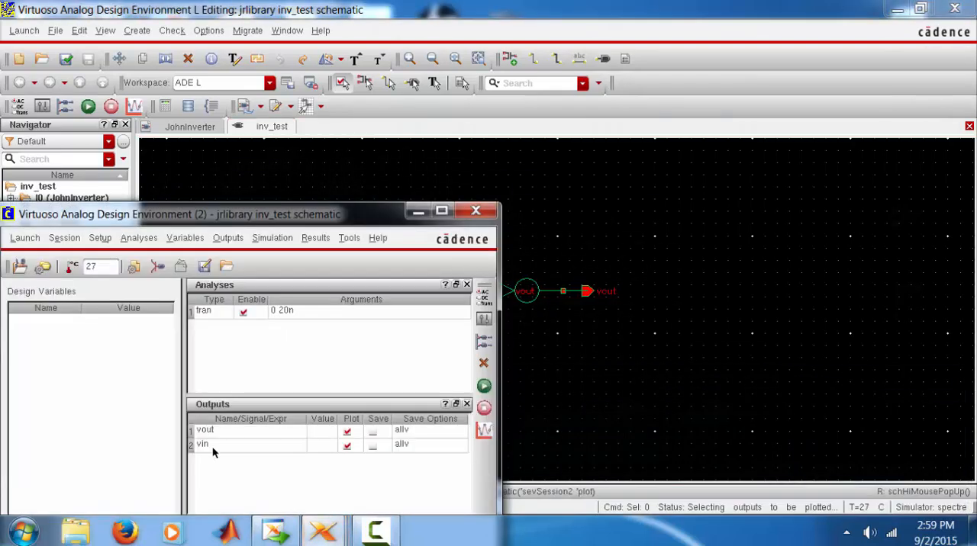
click(484, 387)
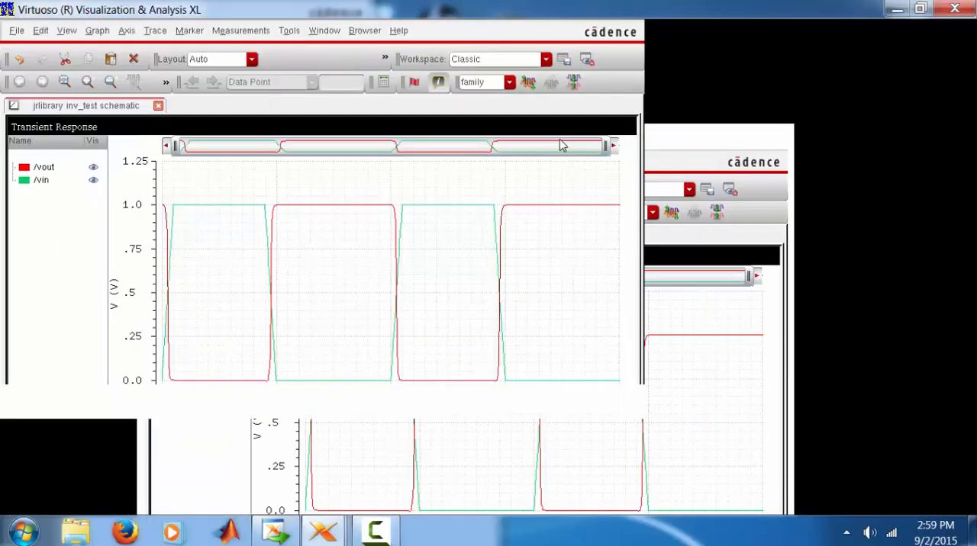
Maximize the waveform window, split the traces into separate strips, and arrange vin above vout
double_click(560, 138)
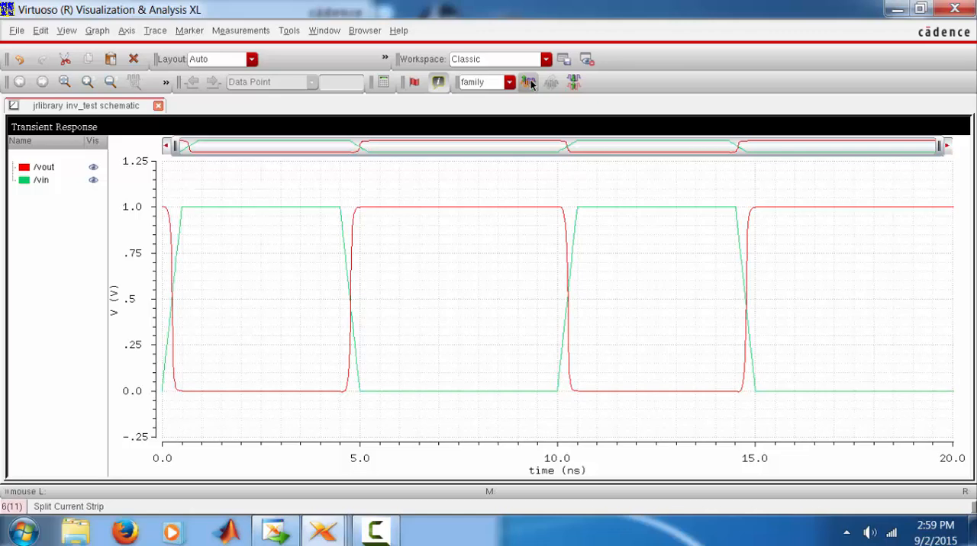
click(528, 81)
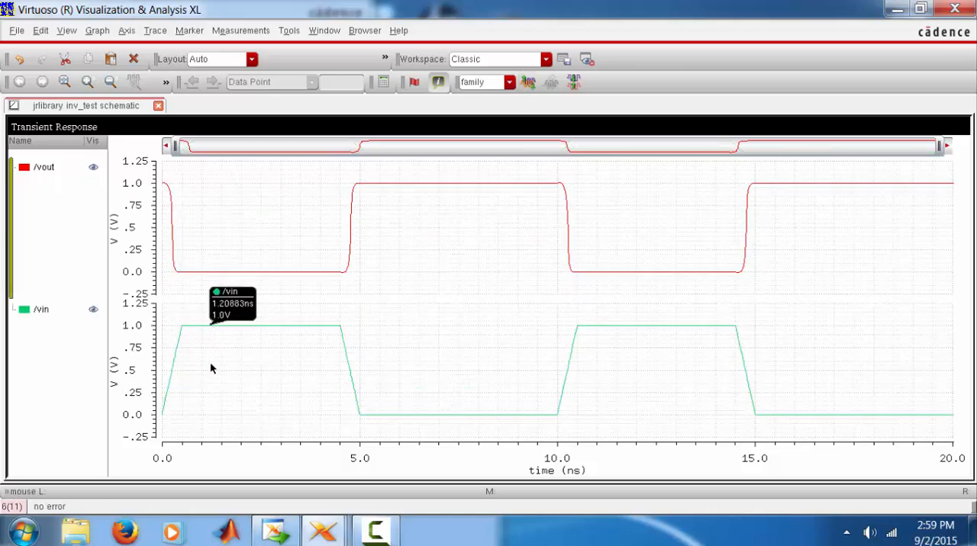
drag(291, 222, 295, 204)
key(u)
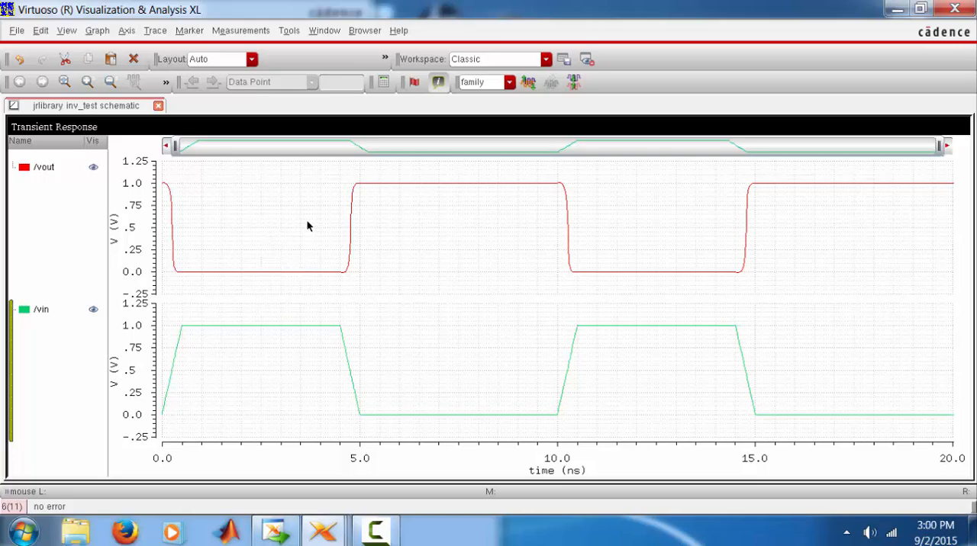
drag(302, 298, 296, 418)
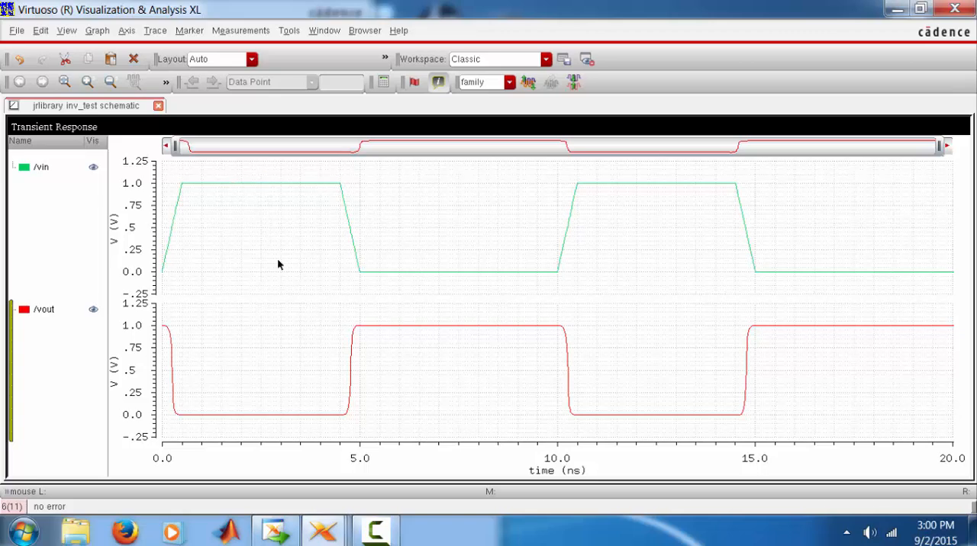
mouse_move(302, 425)
Close the waveform window, the ADE L session without saving its state, and the inv_test schematic
click(948, 9)
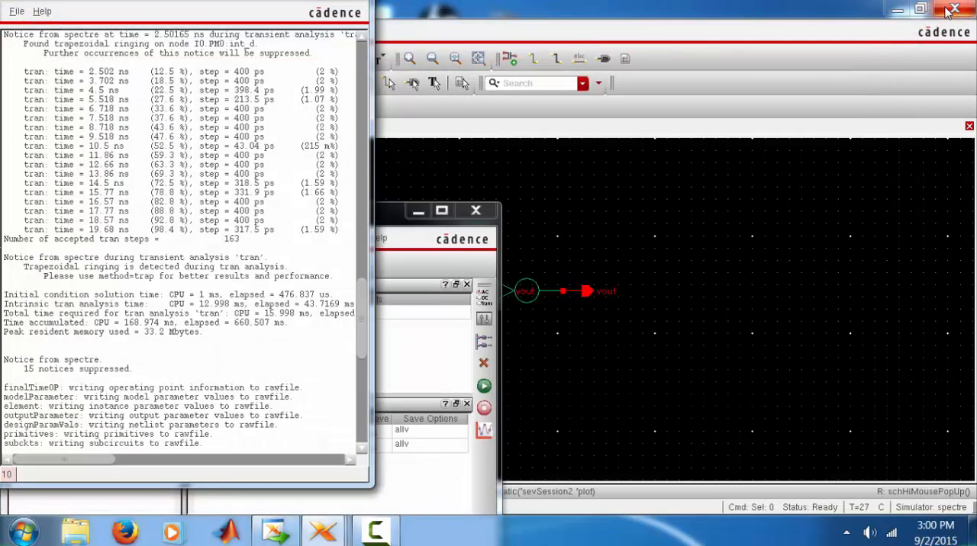
click(490, 216)
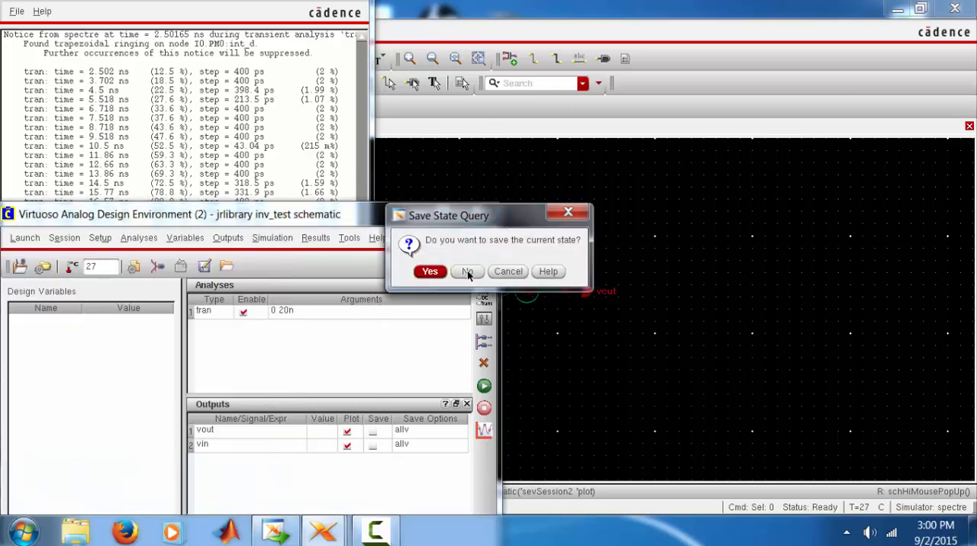
click(468, 272)
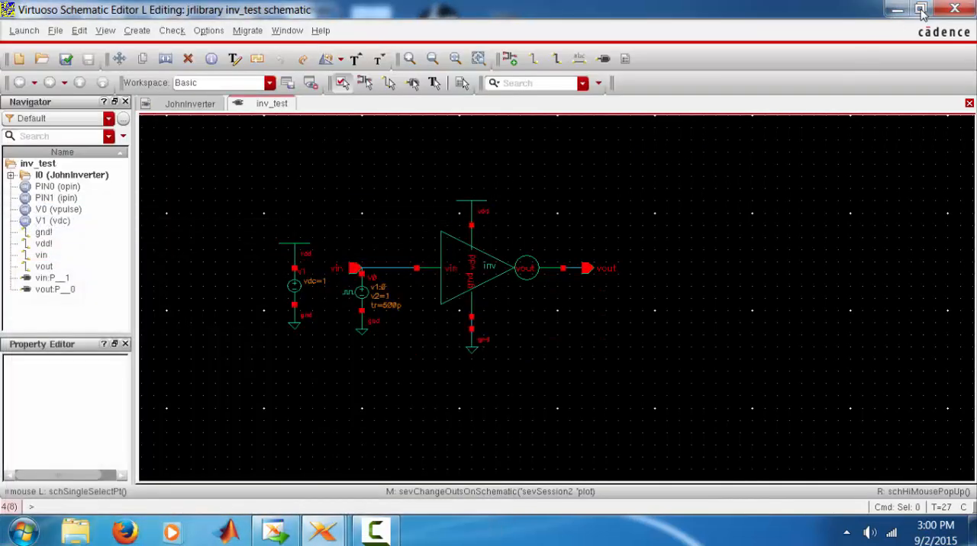
click(955, 8)
click(954, 8)
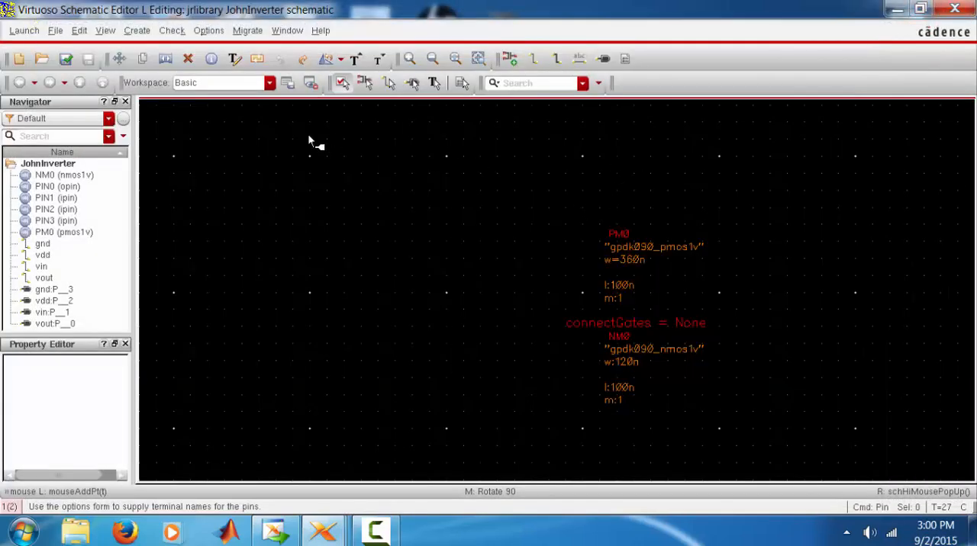
Launch Layout XL from the JohnInverter schematic and create a new layout view in jrlibrary with automatic configuration
click(455, 59)
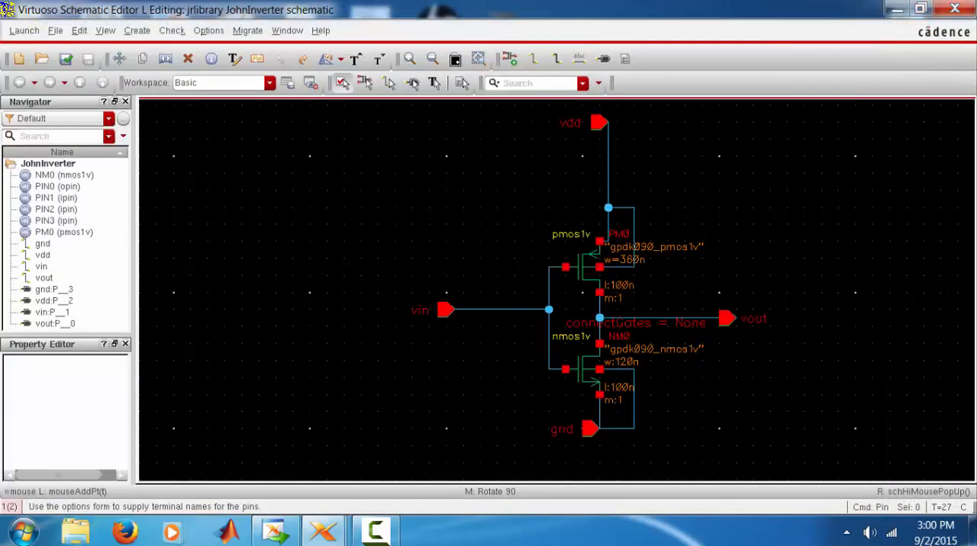
click(455, 59)
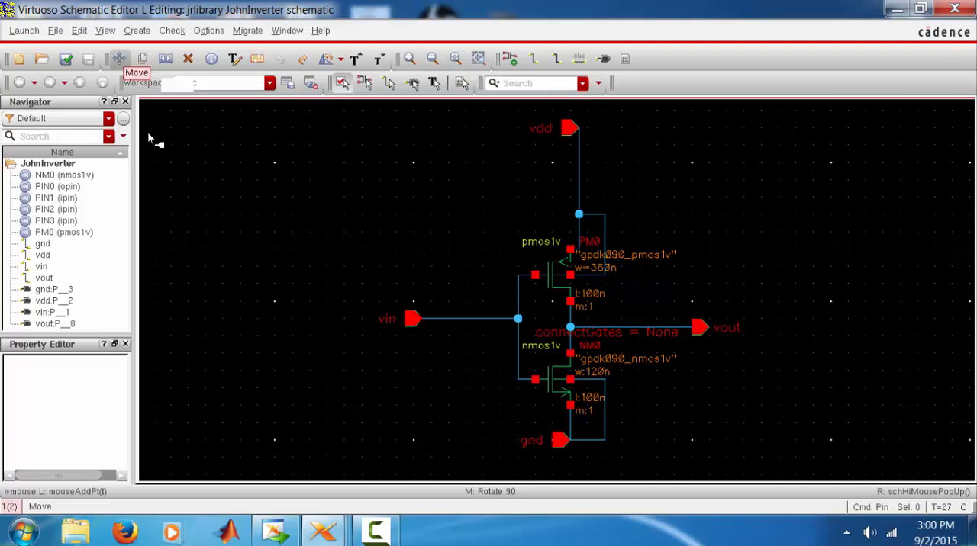
click(22, 31)
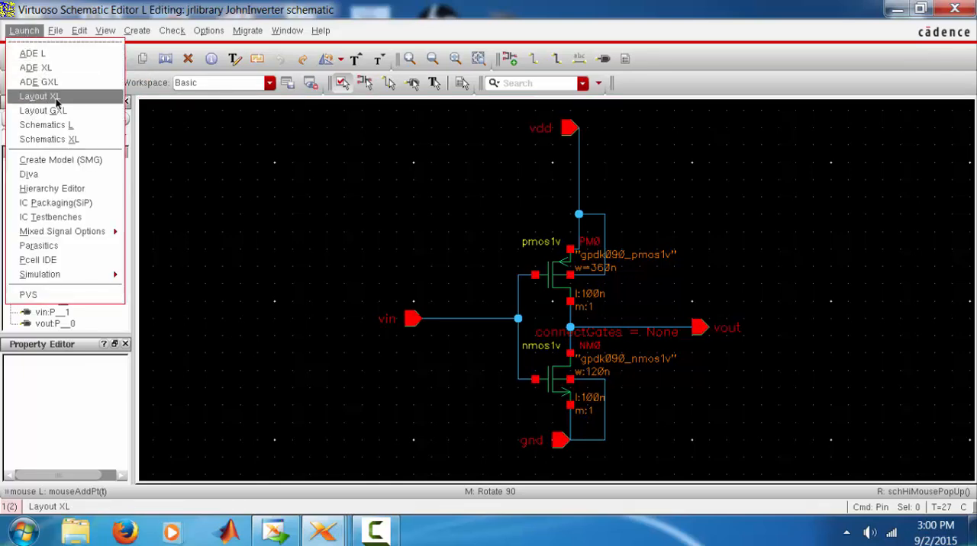
click(55, 99)
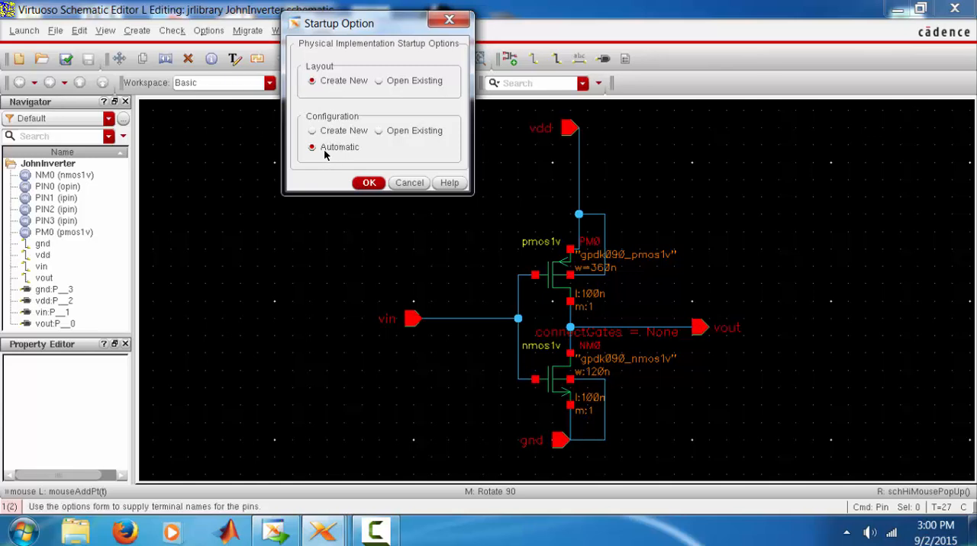
click(369, 183)
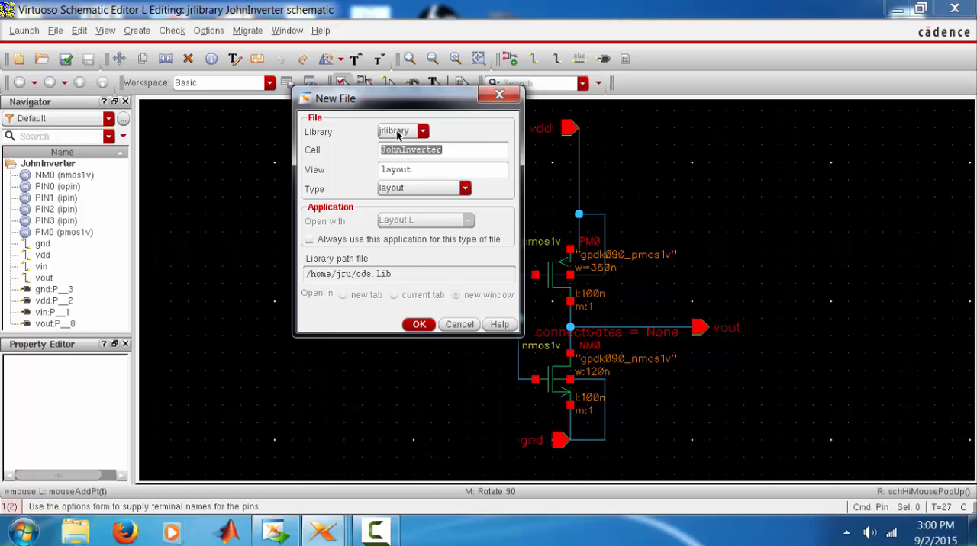
click(410, 190)
click(409, 190)
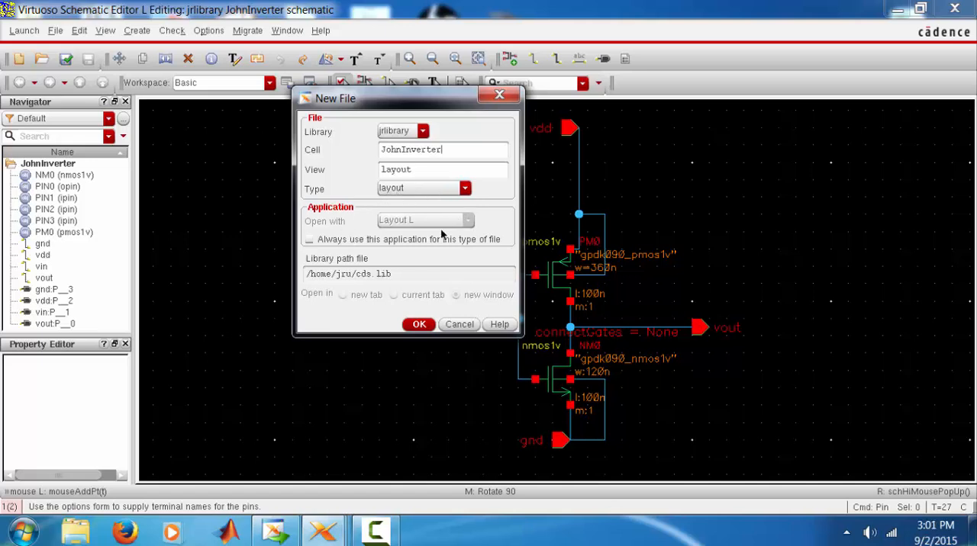
click(419, 325)
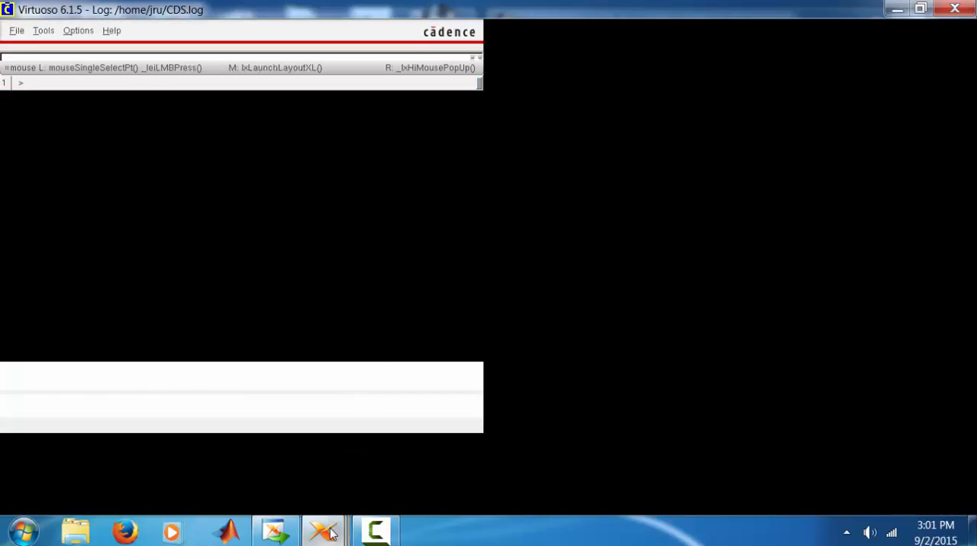
mouse_move(331, 538)
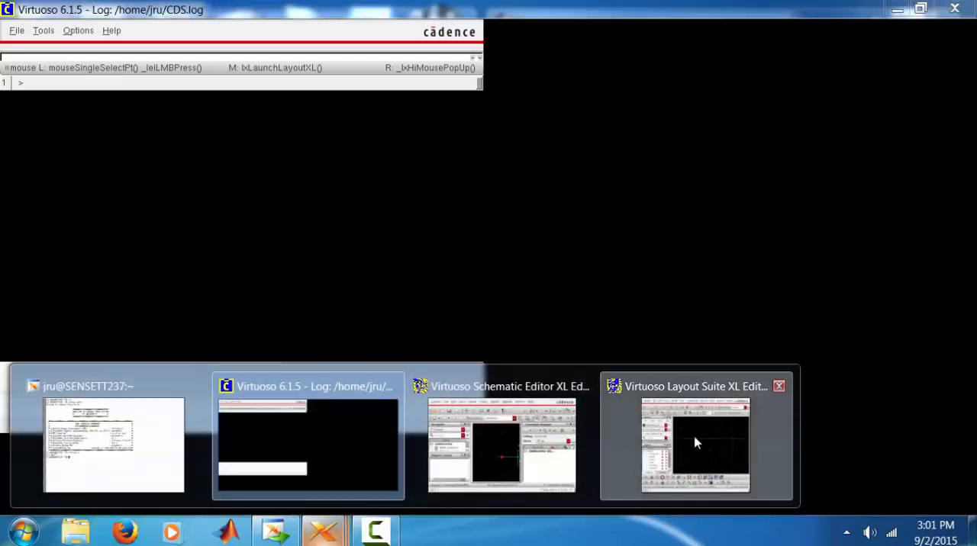
Switch to the JohnInverter layout window, maximize it, and reveal all the zoom tools
click(694, 444)
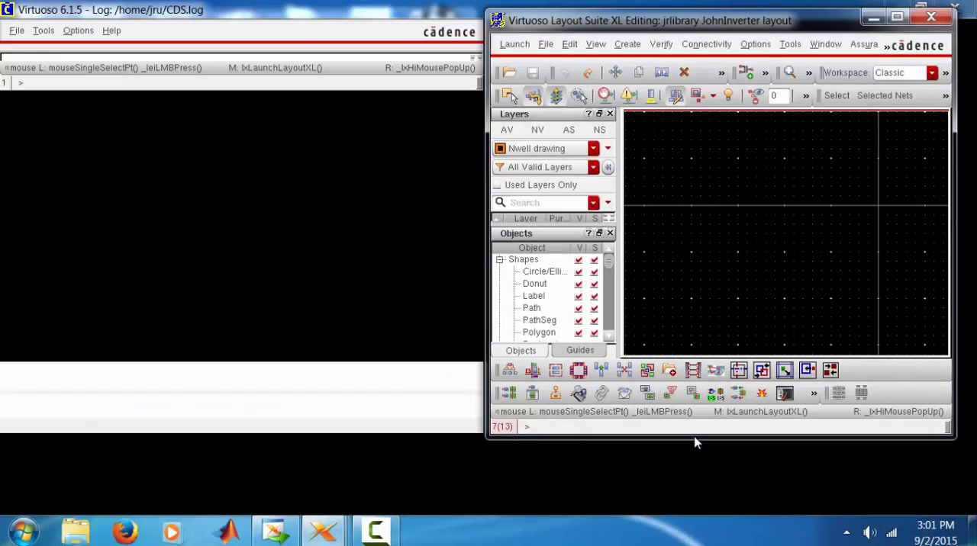
double_click(756, 19)
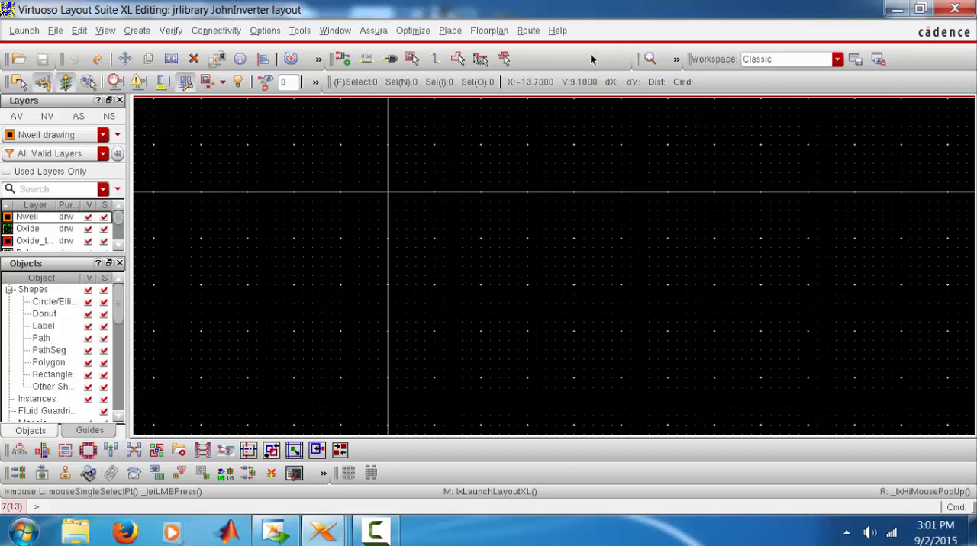
click(676, 59)
click(609, 59)
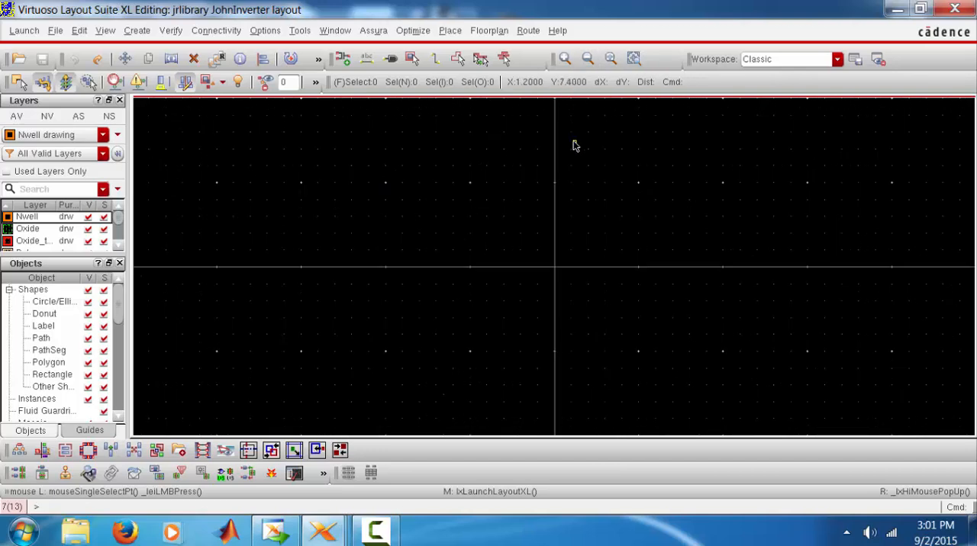
scroll(573, 140, down, 1)
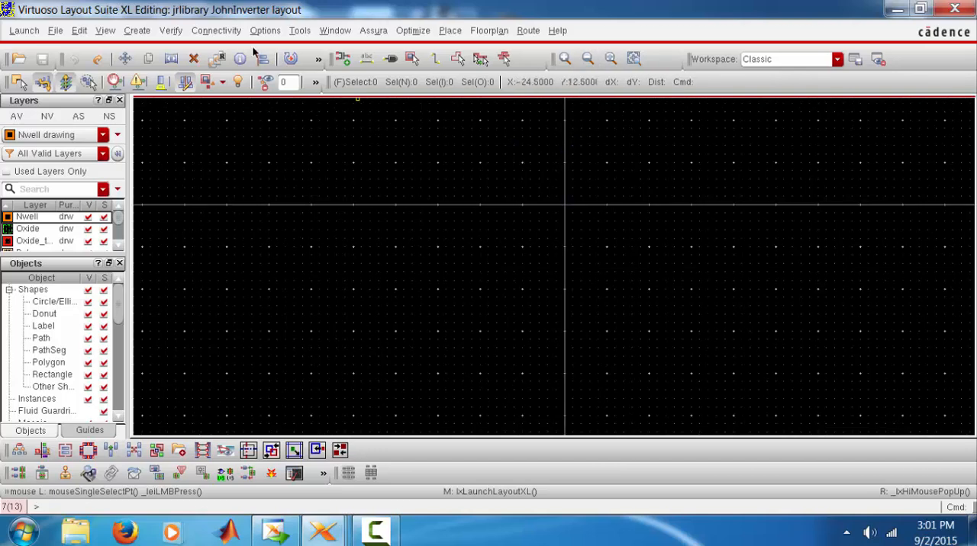
Bring up the JohnInverter schematic, fit it to the view for inspection, and return to the layout window
mouse_move(335, 532)
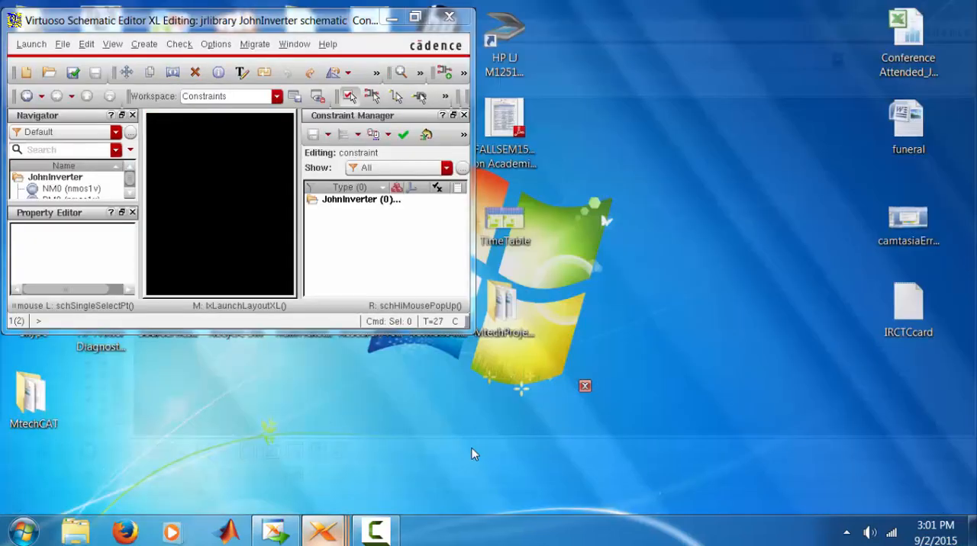
click(473, 454)
click(392, 17)
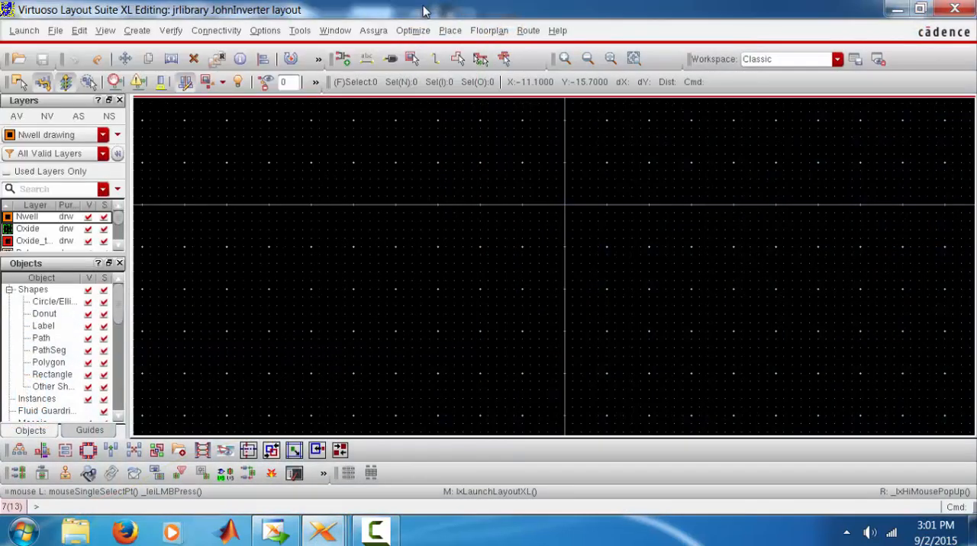
mouse_move(336, 532)
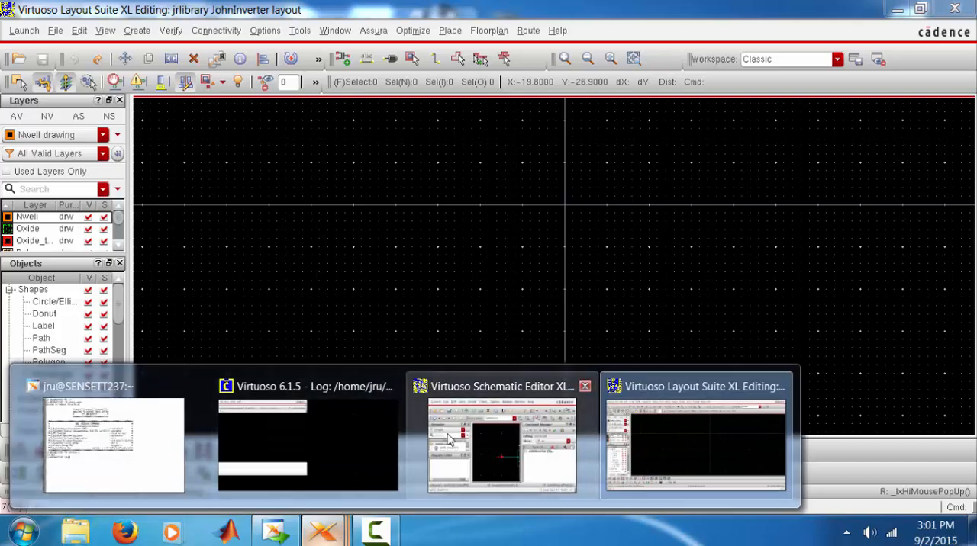
click(499, 441)
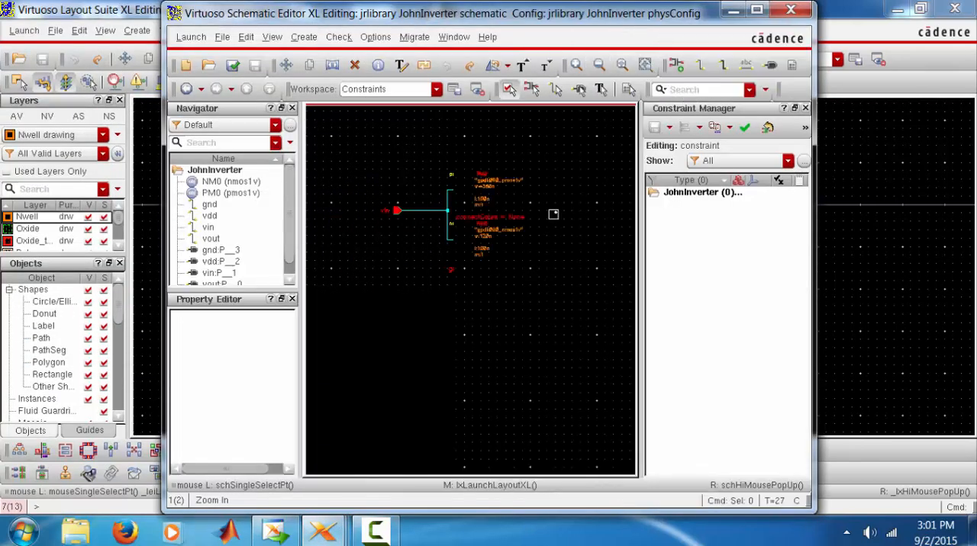
click(621, 65)
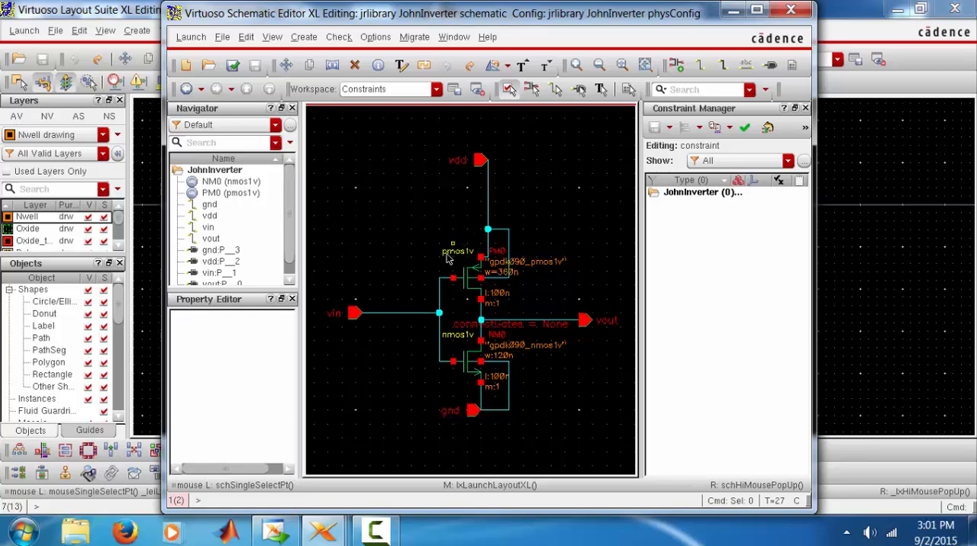
click(910, 299)
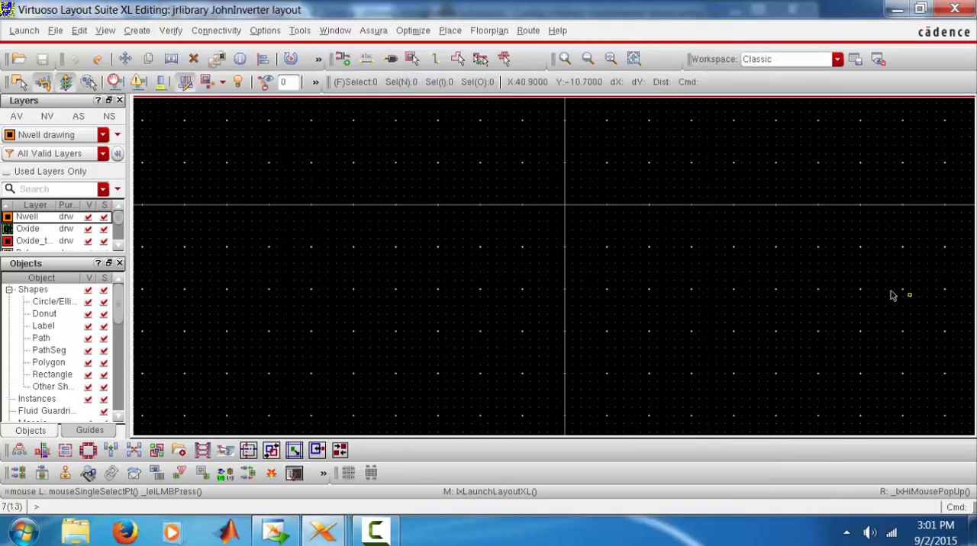
Generate all instances, I/O pins and the PR boundary from the schematic source, and display the devices at full hierarchy depth
click(218, 31)
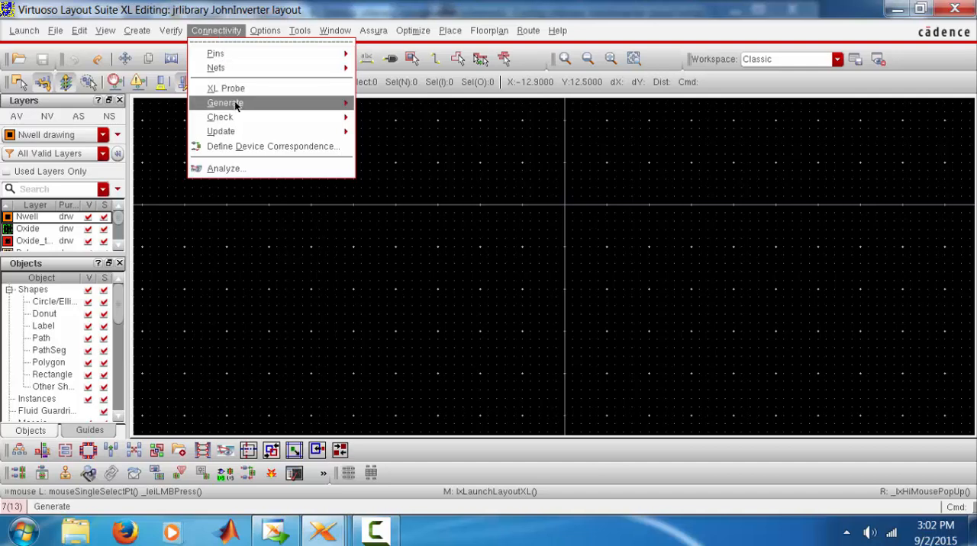
mouse_move(236, 102)
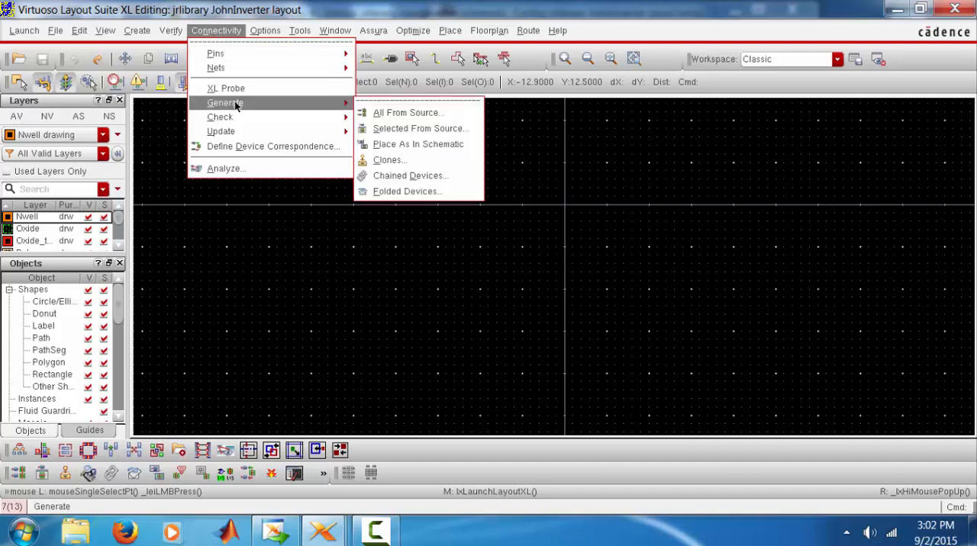
click(409, 114)
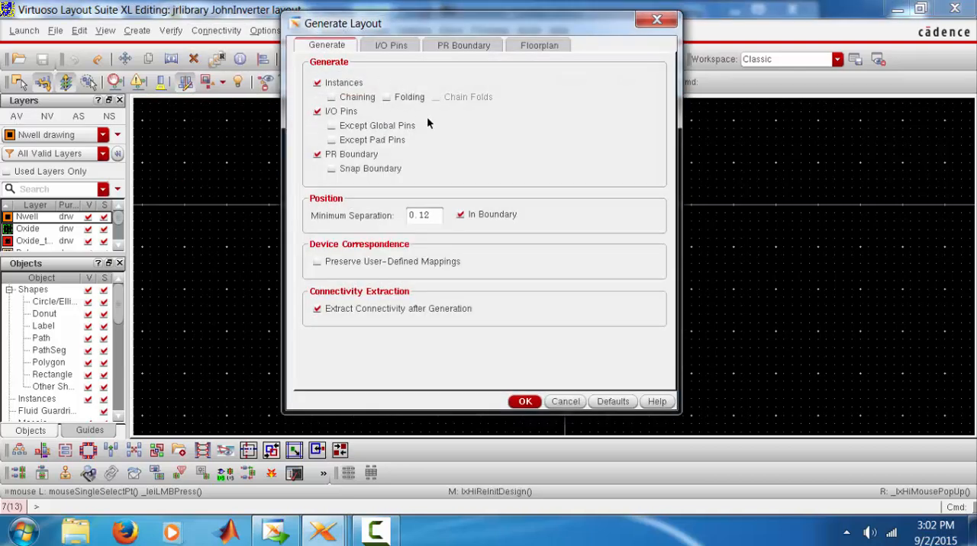
click(522, 407)
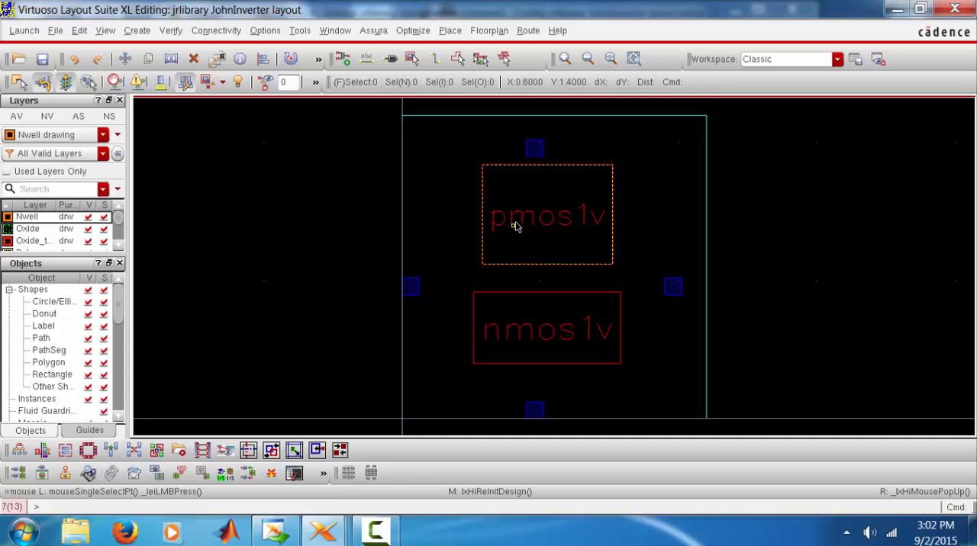
key(shift)
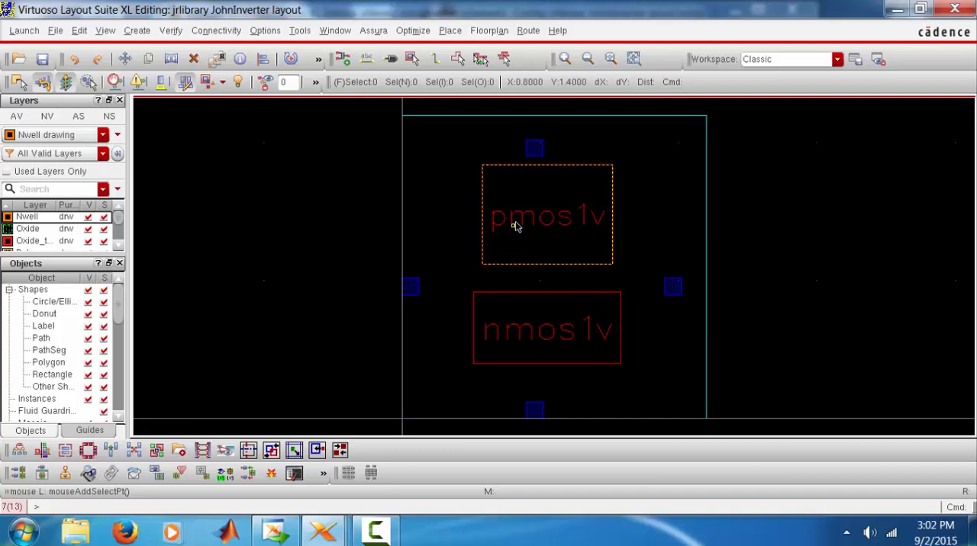
key(shift+f)
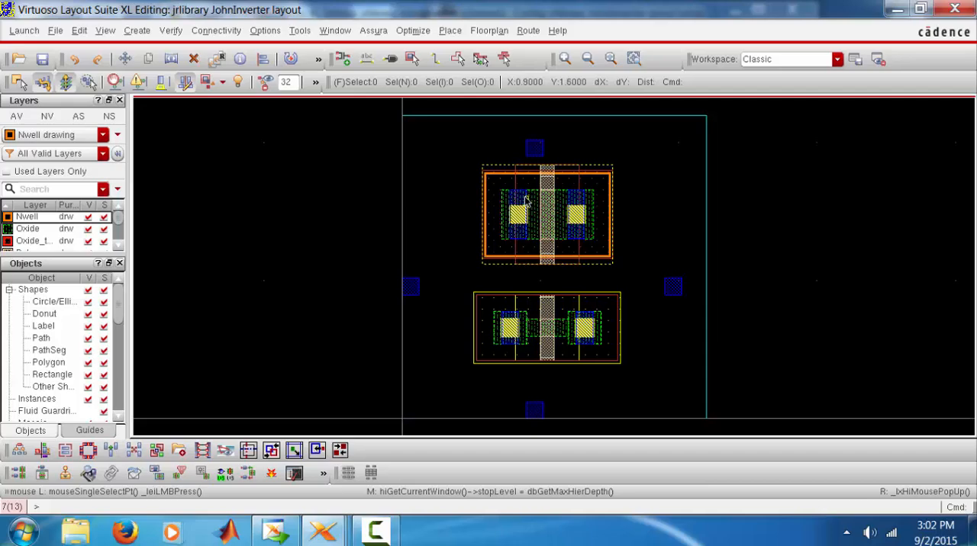
Compare the generated devices and pins with the JohnInverter schematic, and return to the layout
mouse_move(323, 532)
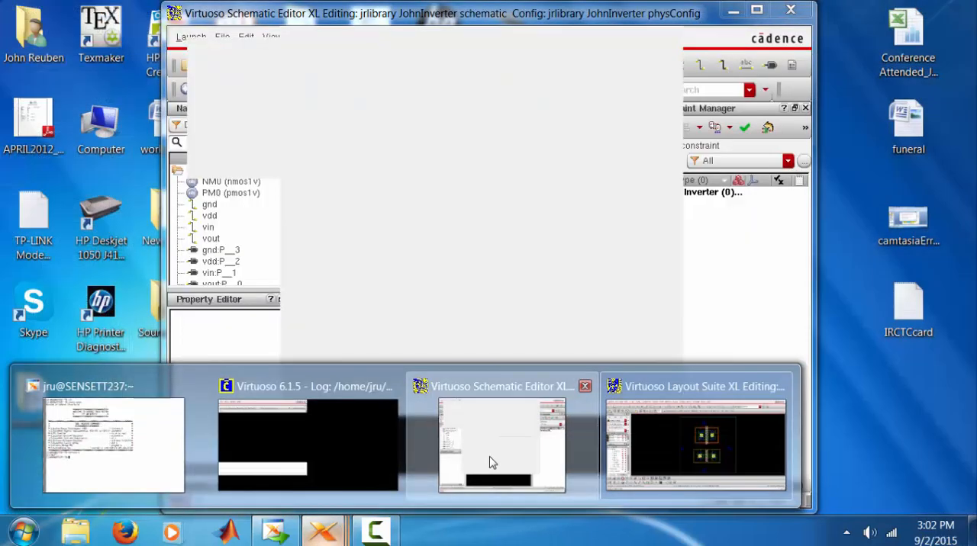
click(491, 463)
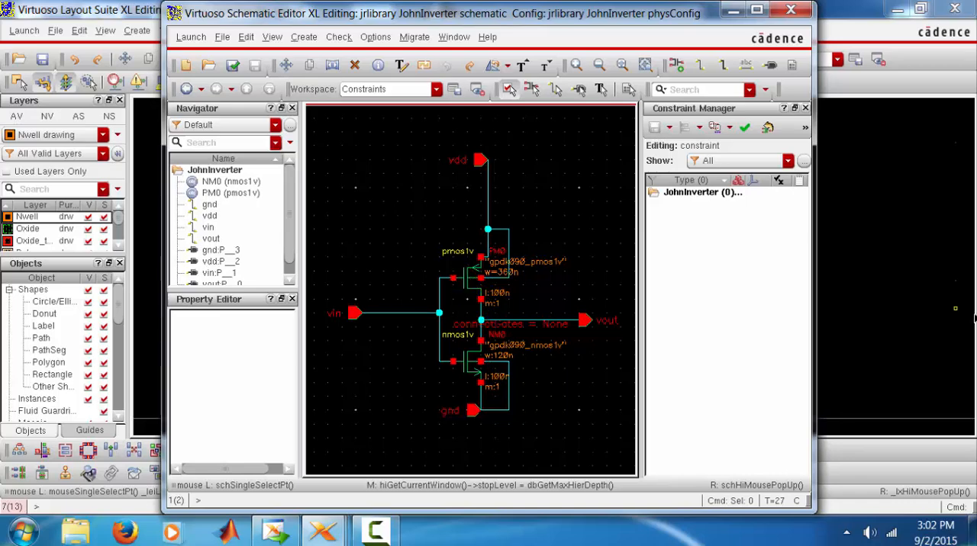
click(916, 297)
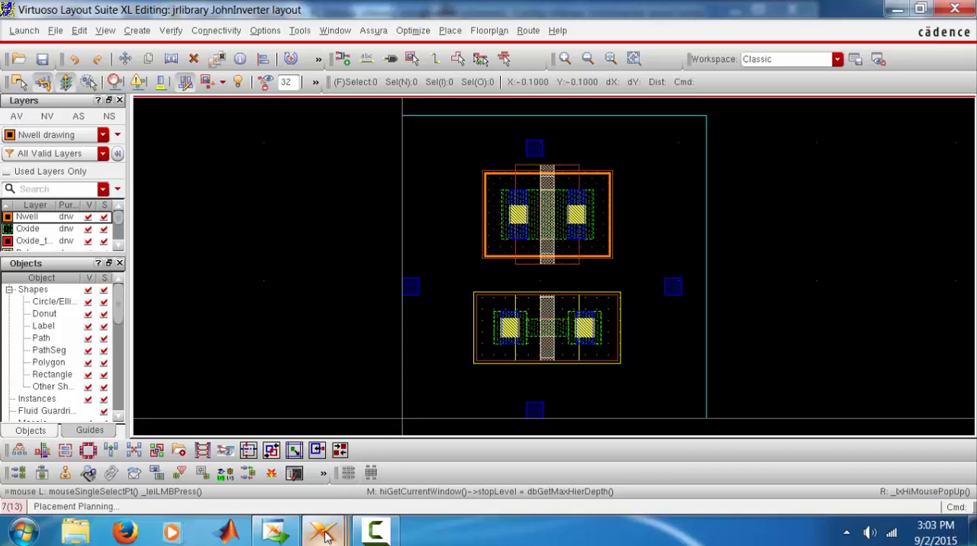
In the JohnInverter schematic, set the Bodytie Type of the PMOS transistor PM0 to Detached
mouse_move(324, 534)
click(508, 441)
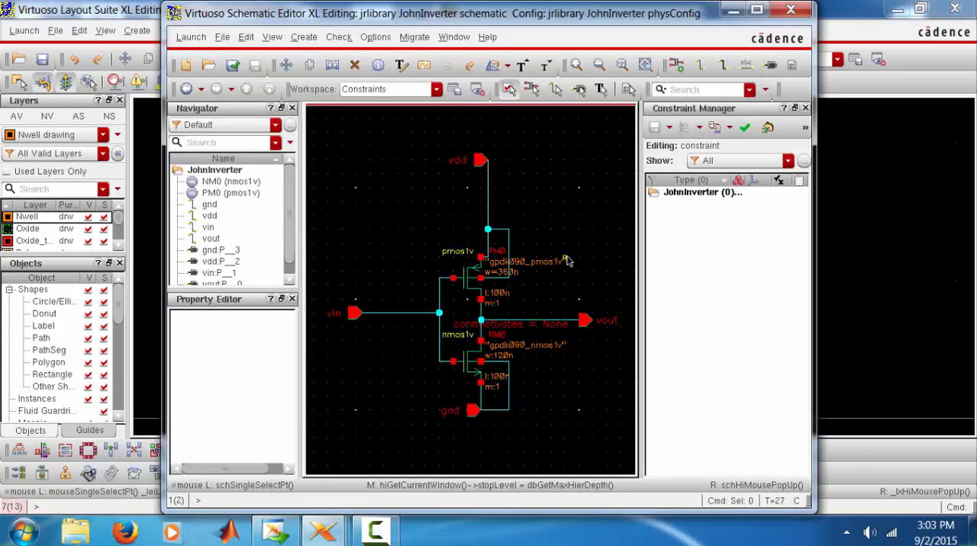
click(470, 278)
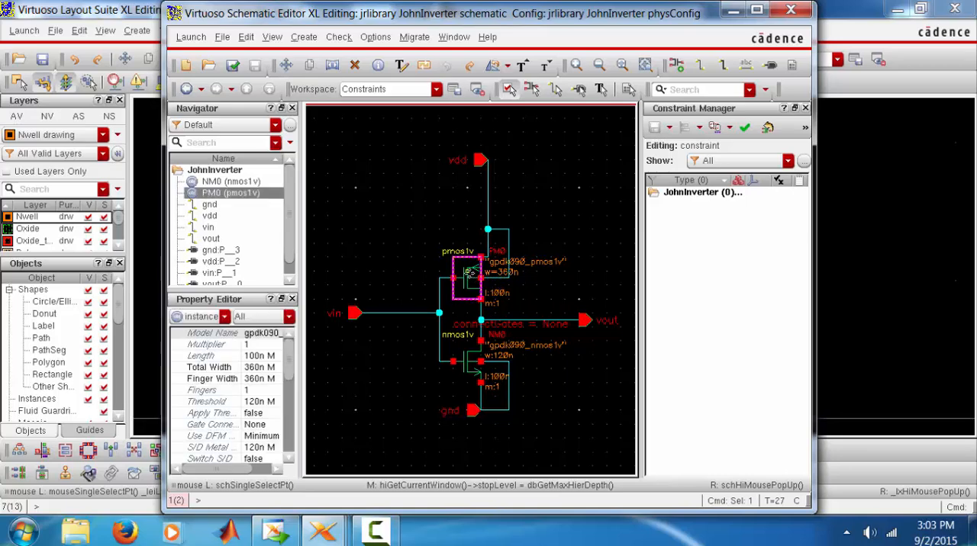
right_click(467, 275)
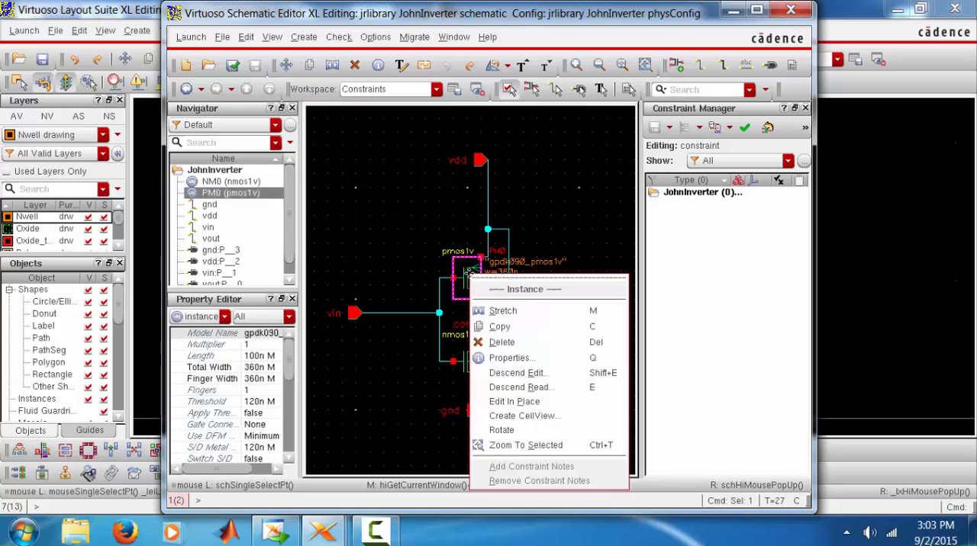
click(498, 358)
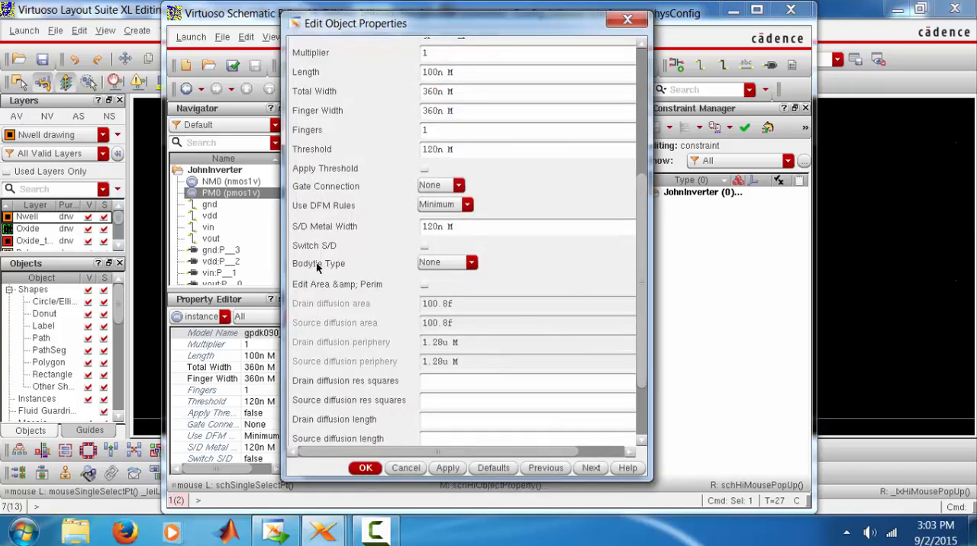
click(431, 262)
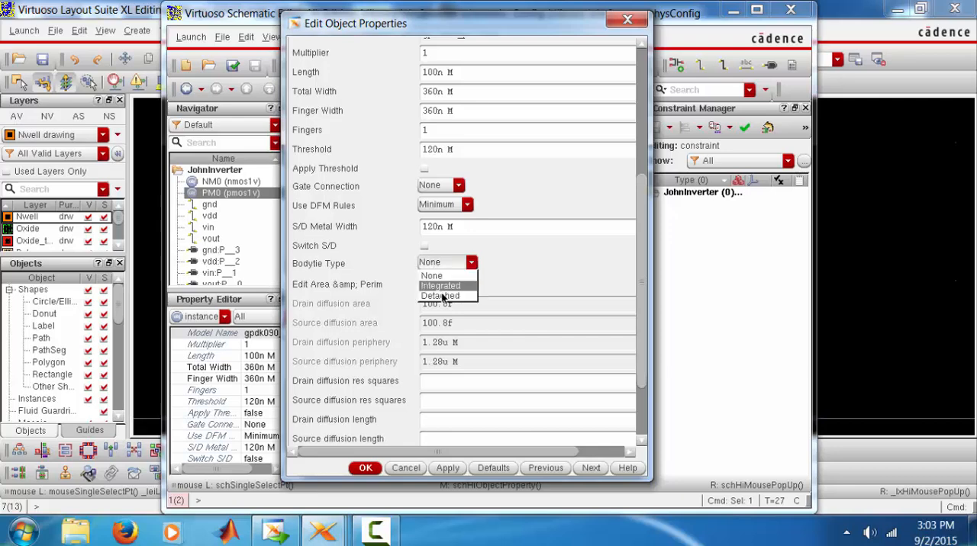
click(443, 296)
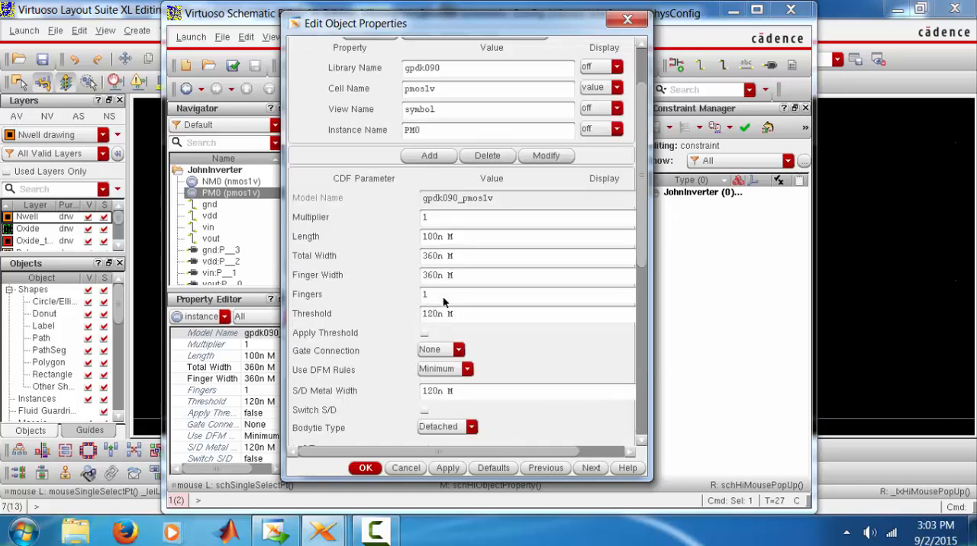
click(365, 468)
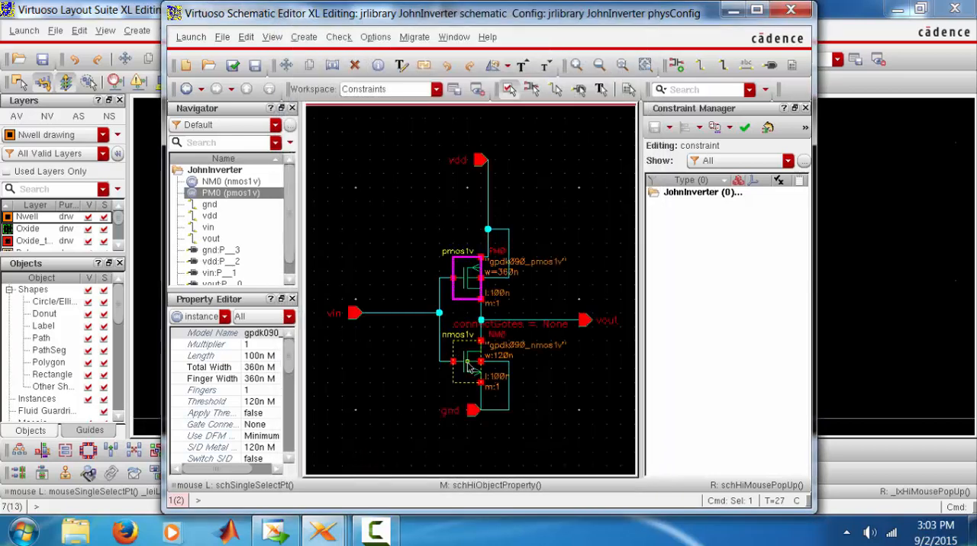
Set the Bodytie Type of the NMOS transistor NM0 to Detached, and check and save the schematic
click(469, 364)
right_click(467, 364)
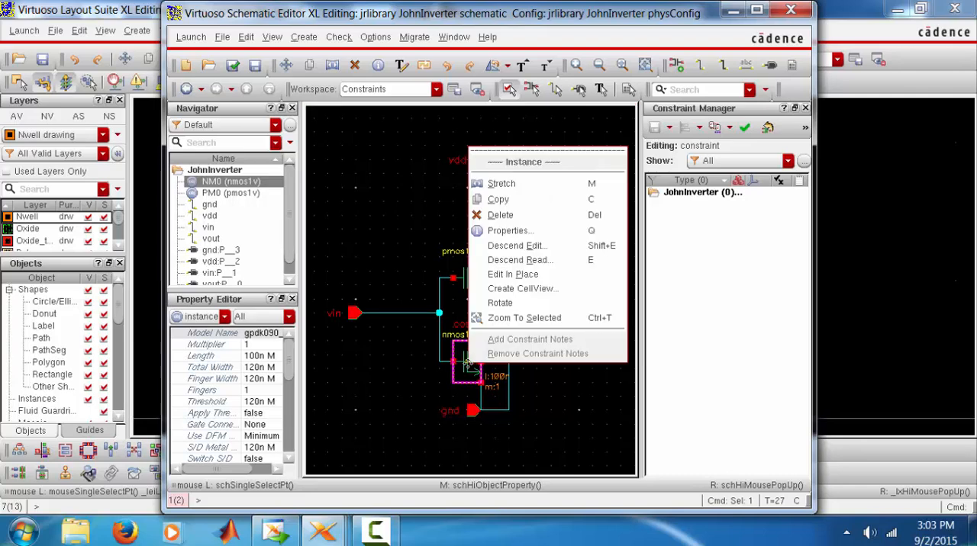
click(536, 231)
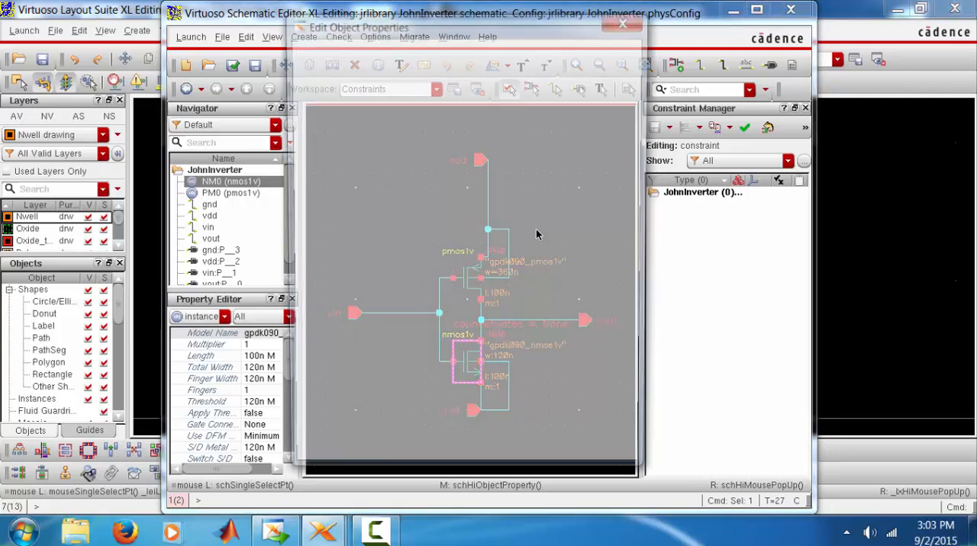
scroll(624, 280, down, 5)
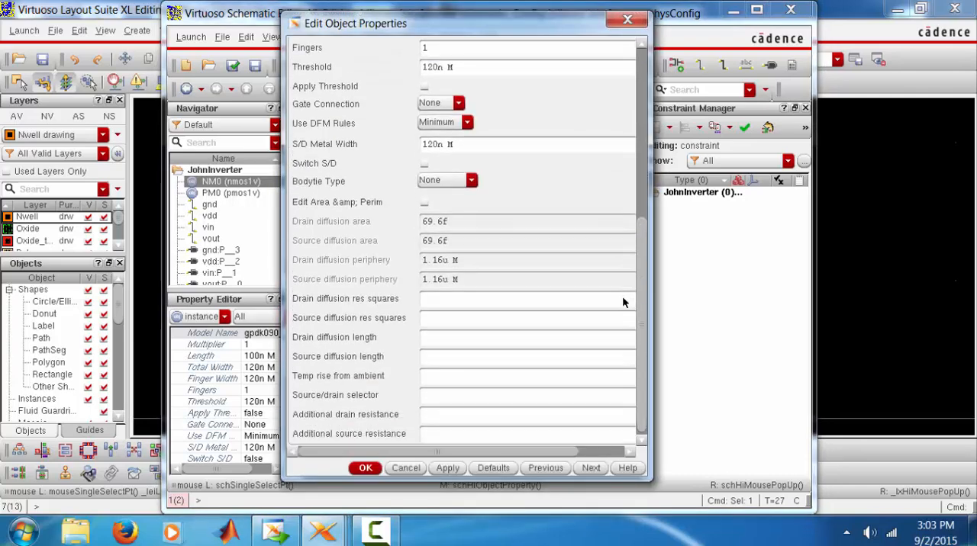
click(457, 183)
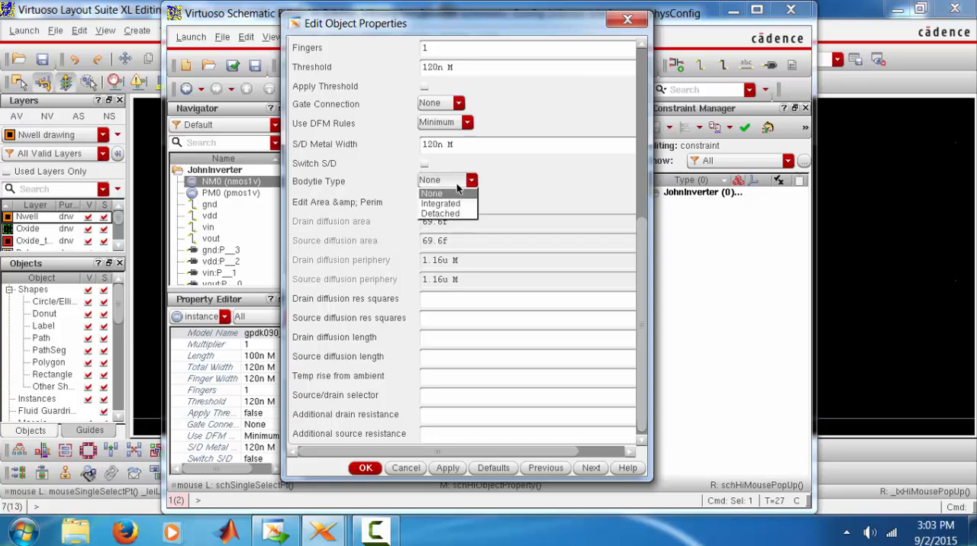
click(442, 214)
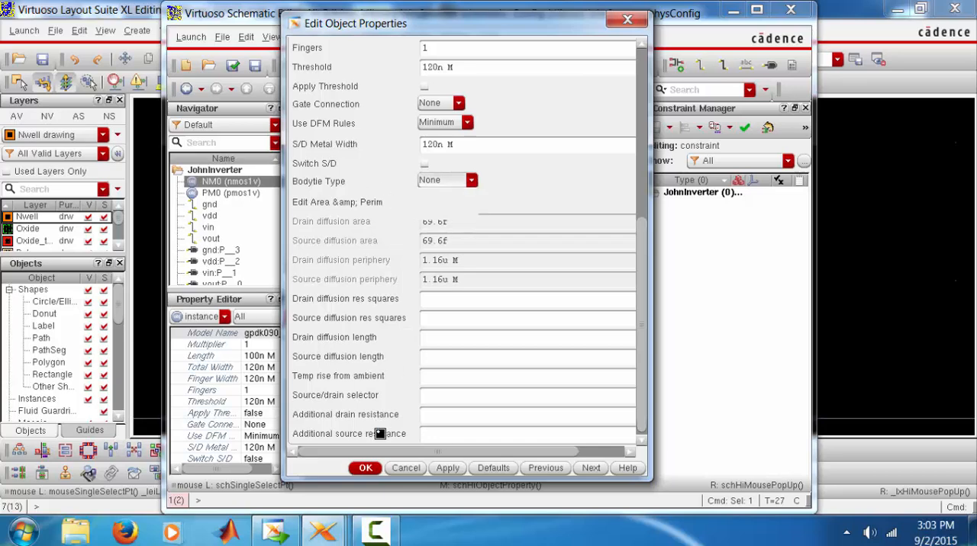
scroll(376, 434, up, 5)
click(365, 468)
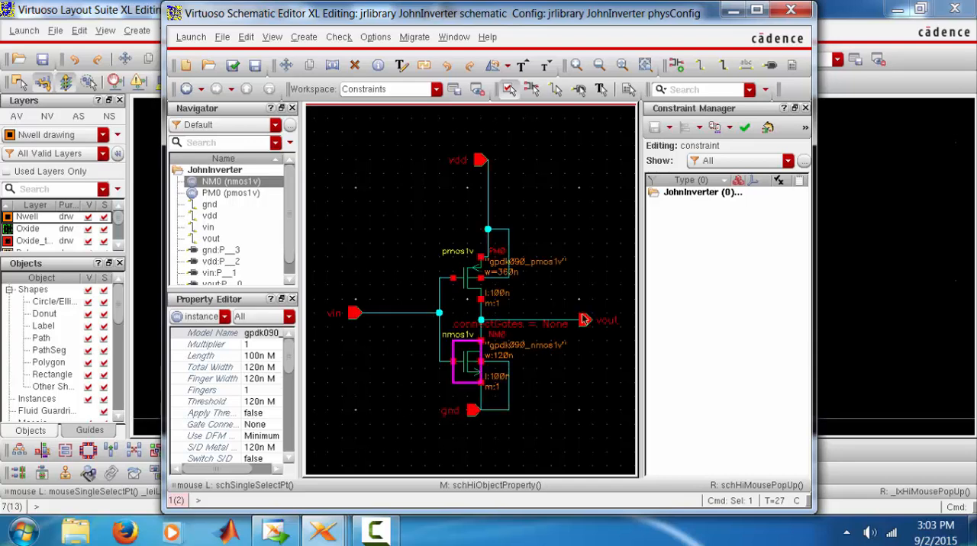
click(235, 68)
Return to the JohnInverter layout and regenerate all instances, I/O pins and the PR boundary from the source, accepting the deletion of the existing content
click(854, 174)
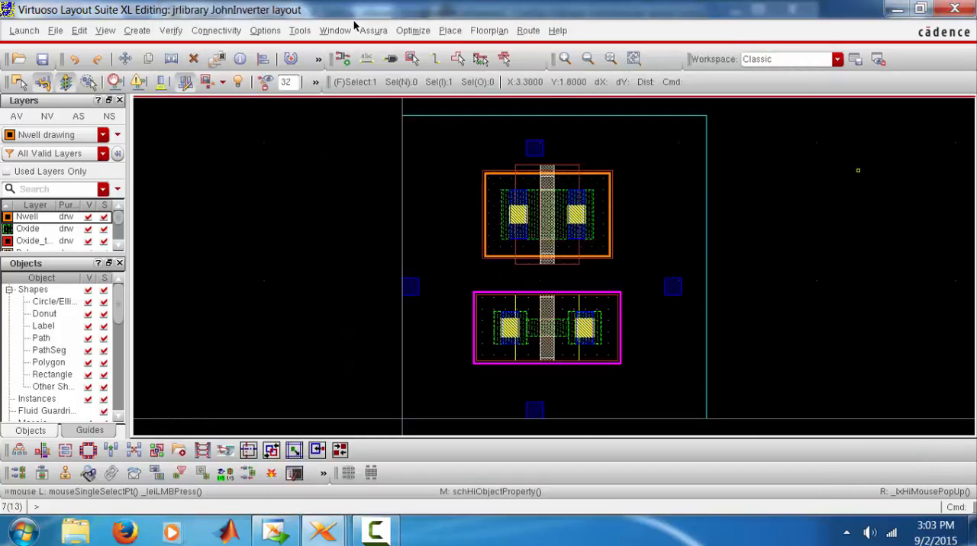
click(216, 31)
mouse_move(328, 112)
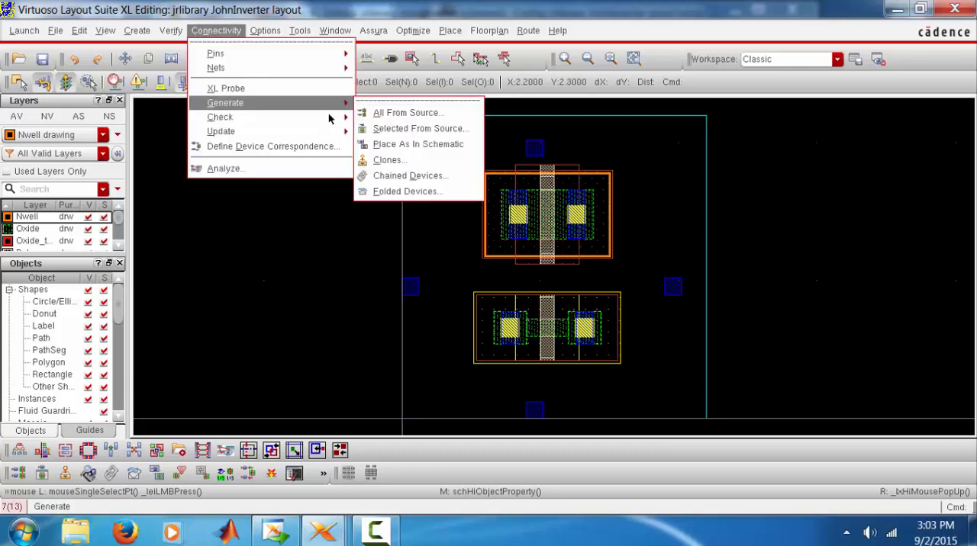
click(376, 113)
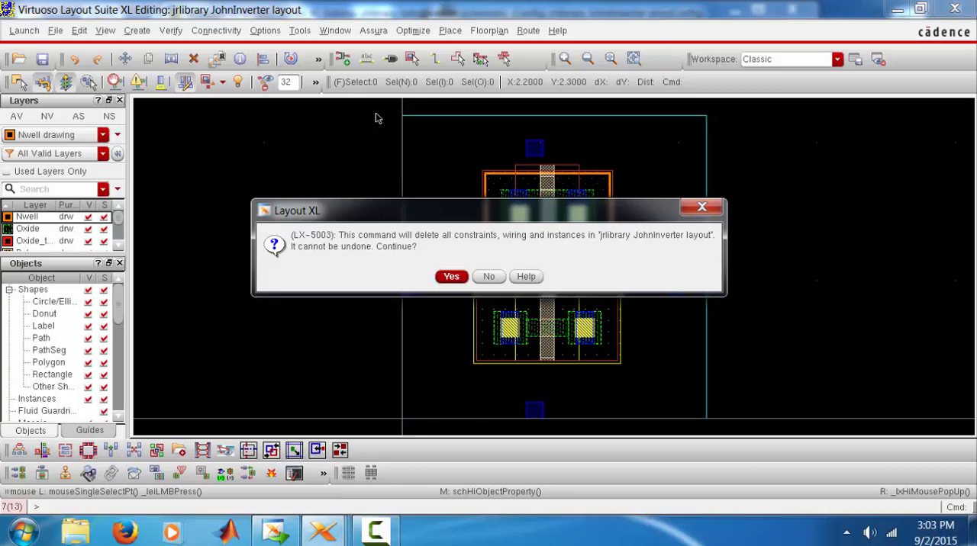
click(451, 276)
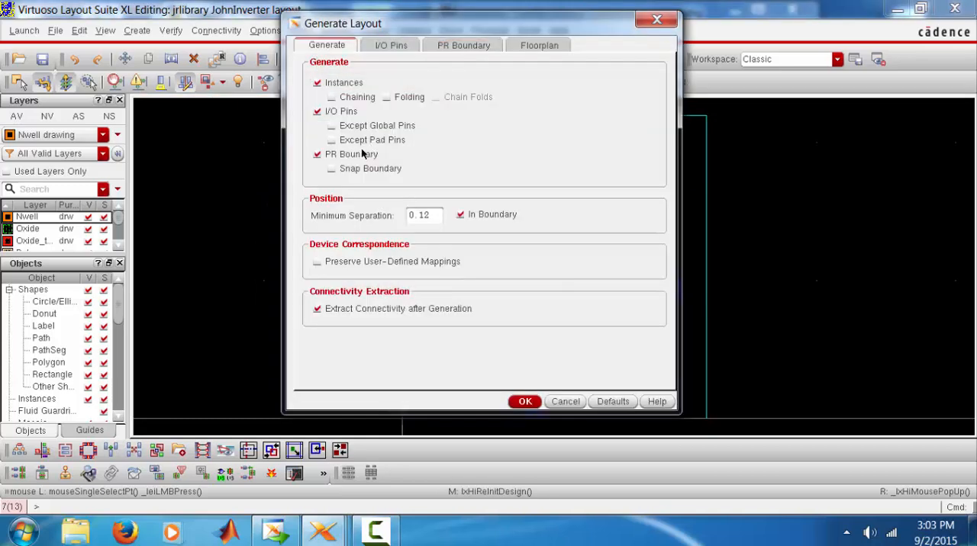
click(524, 401)
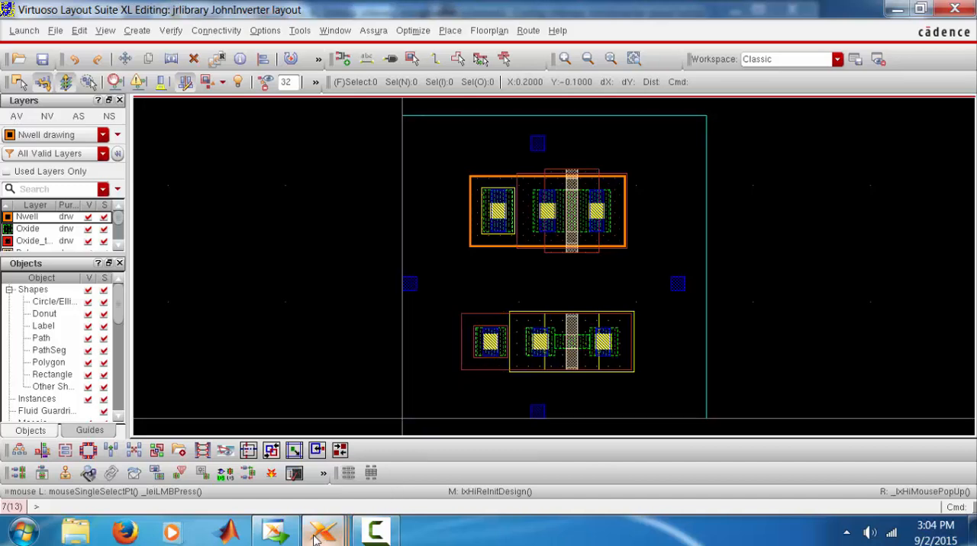
Compare the regenerated devices and body ties with the JohnInverter schematic, and return to the layout
mouse_move(324, 534)
click(482, 473)
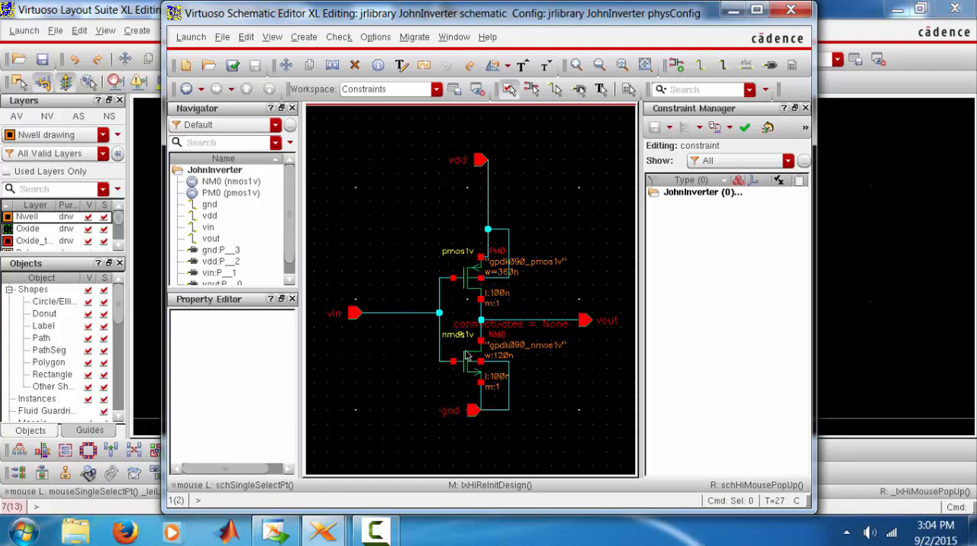
click(893, 254)
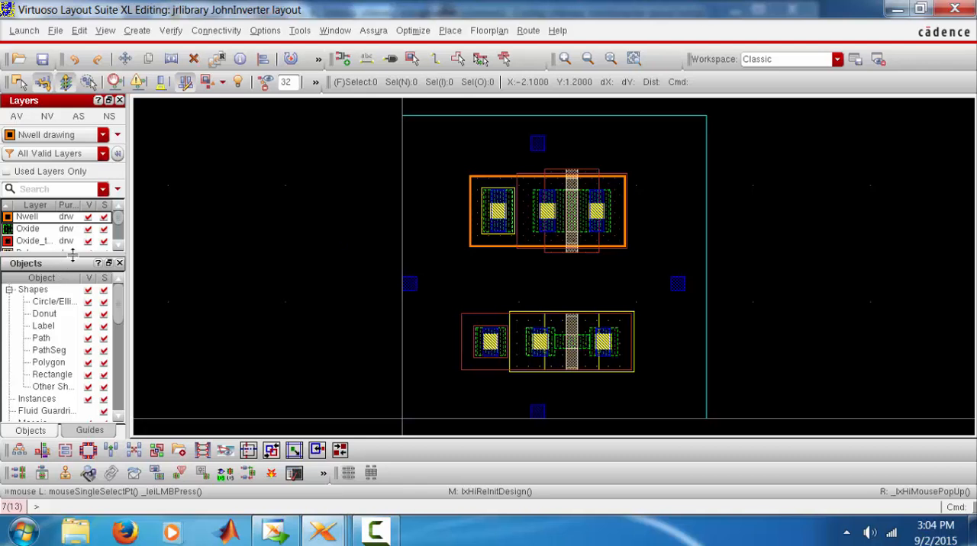
Enlarge the layer list and make the Metal1, Metal2 and Metal3 drawing layers active in turn
drag(72, 255, 55, 331)
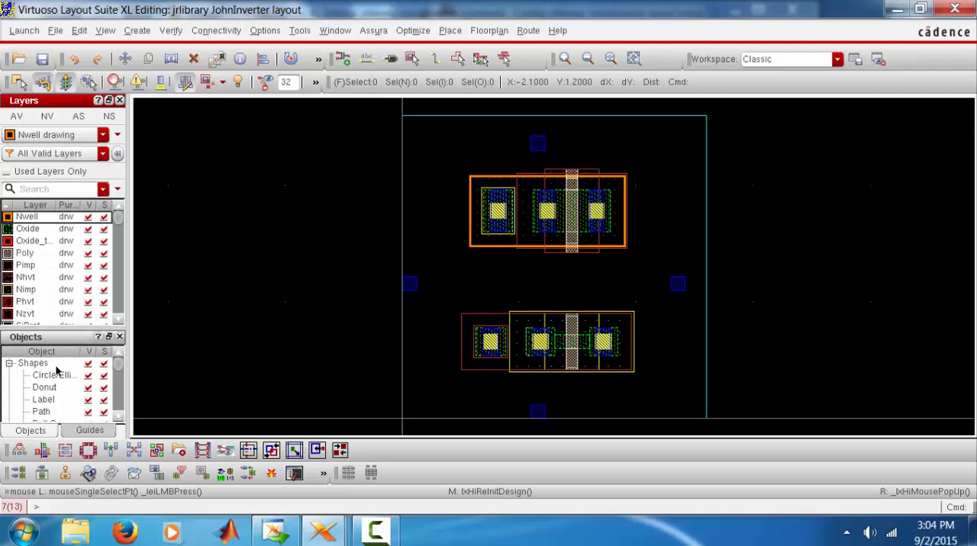
scroll(119, 222, down, 4)
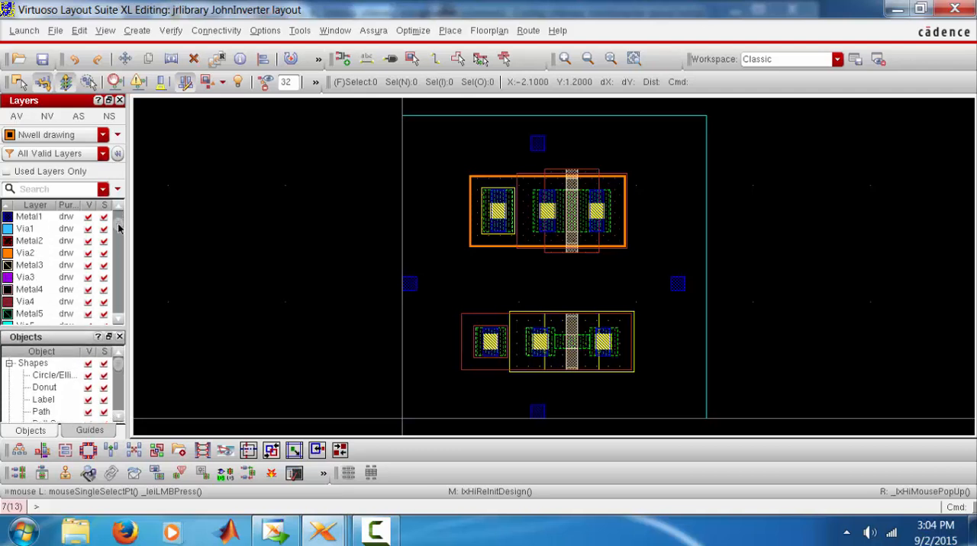
click(30, 218)
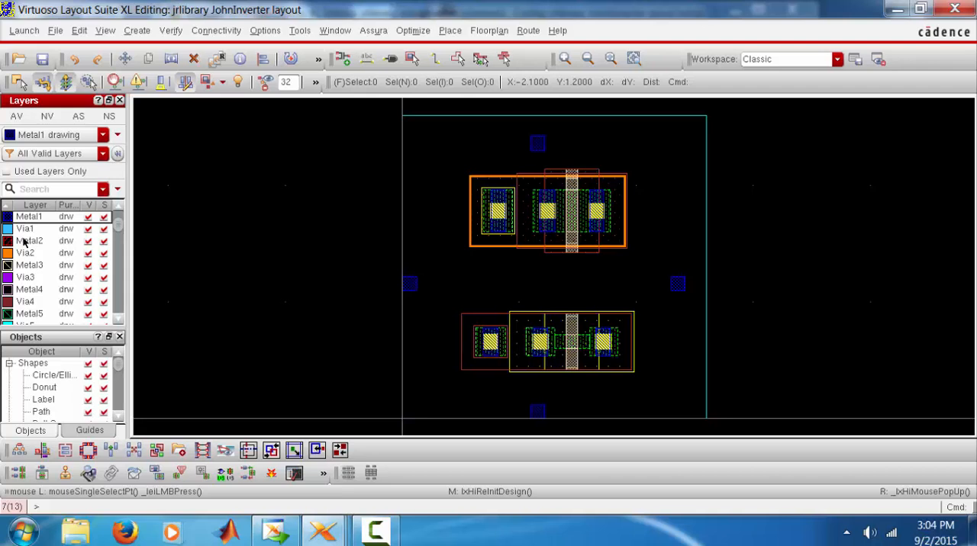
click(24, 243)
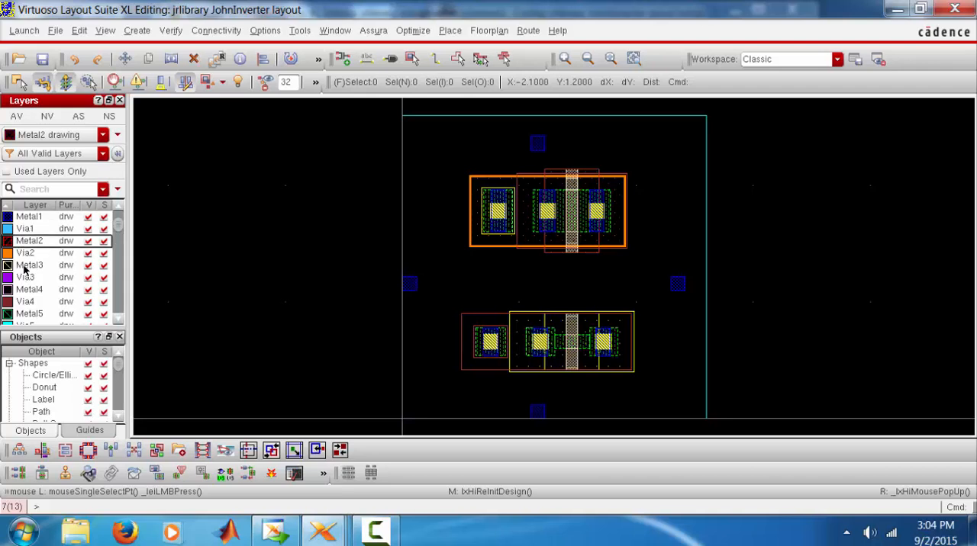
click(24, 265)
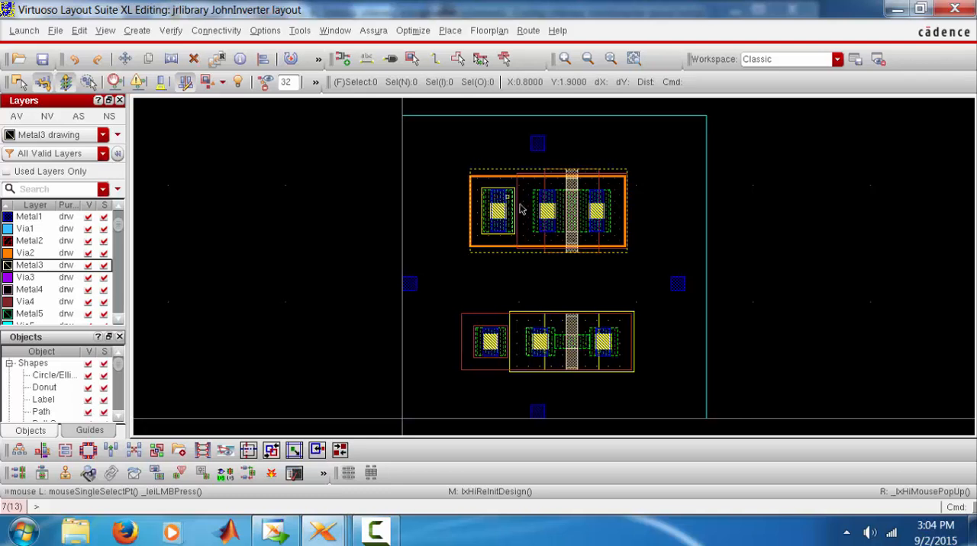
Move the pin above the PMOS up by 0.1 and the pin near the boundary's right edge 0.1 farther right
key(m)
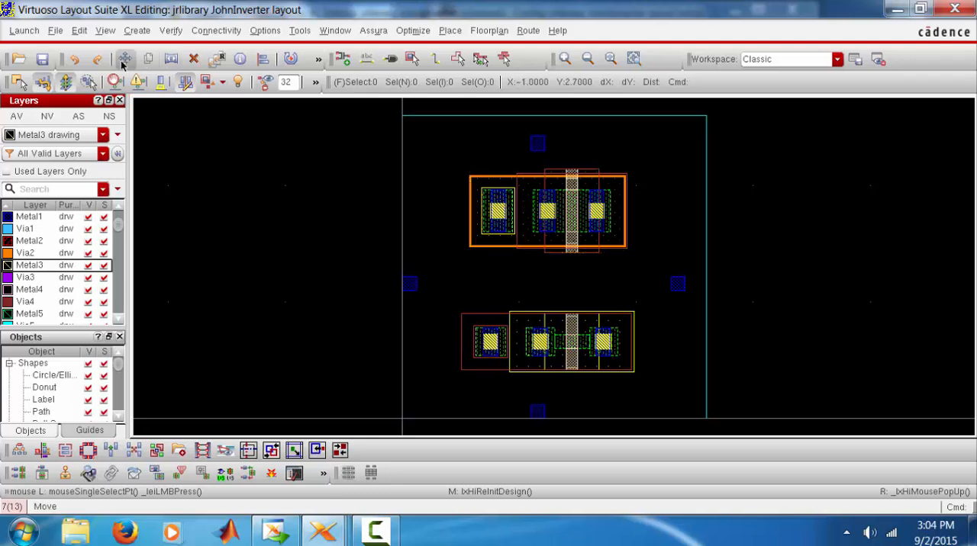
click(125, 61)
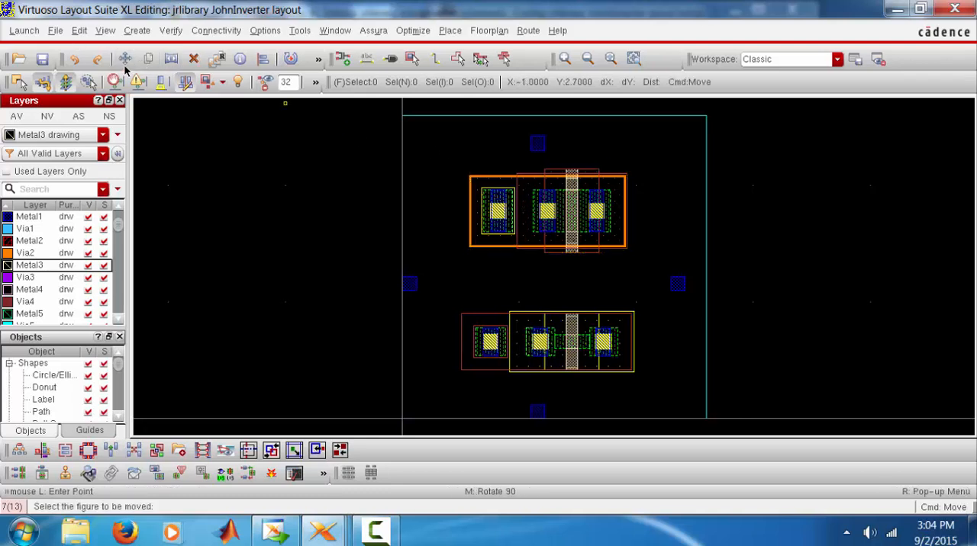
click(543, 134)
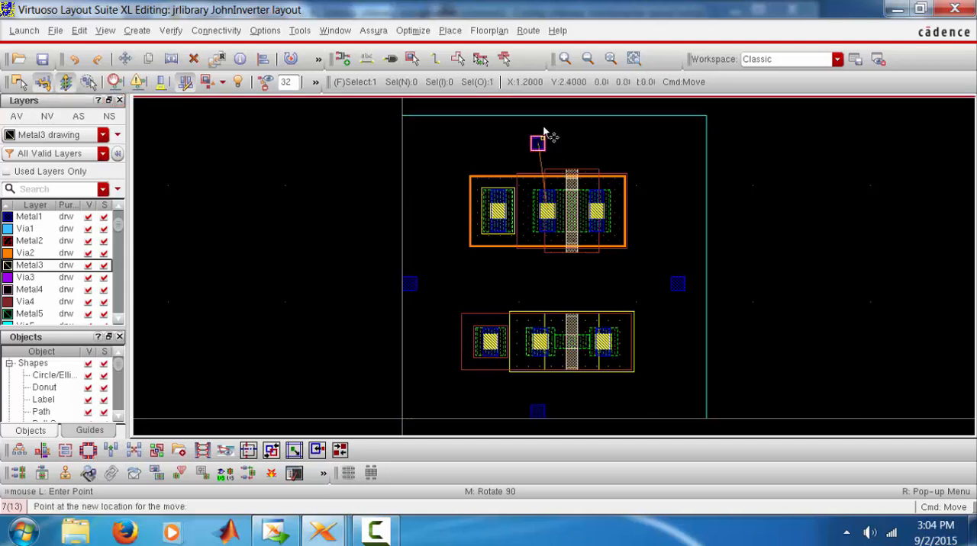
click(667, 287)
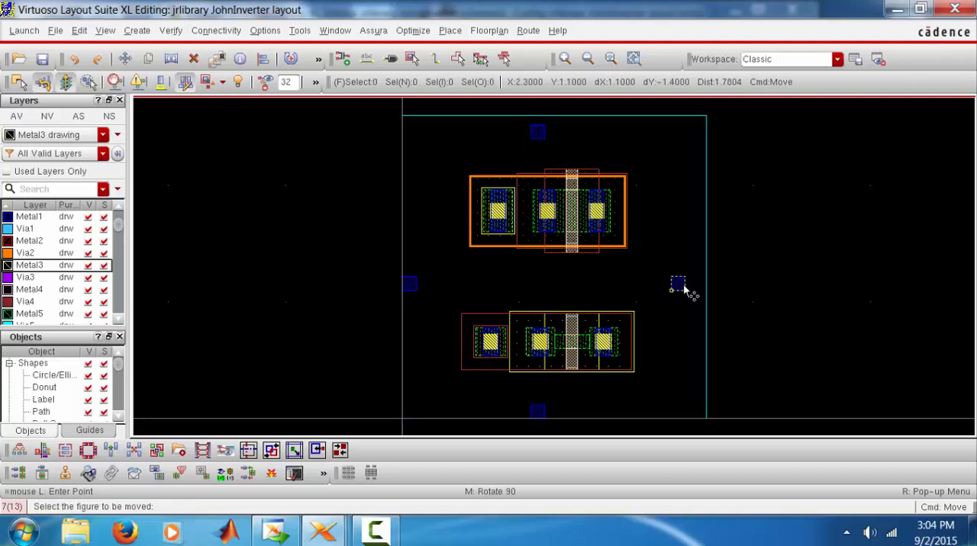
click(685, 285)
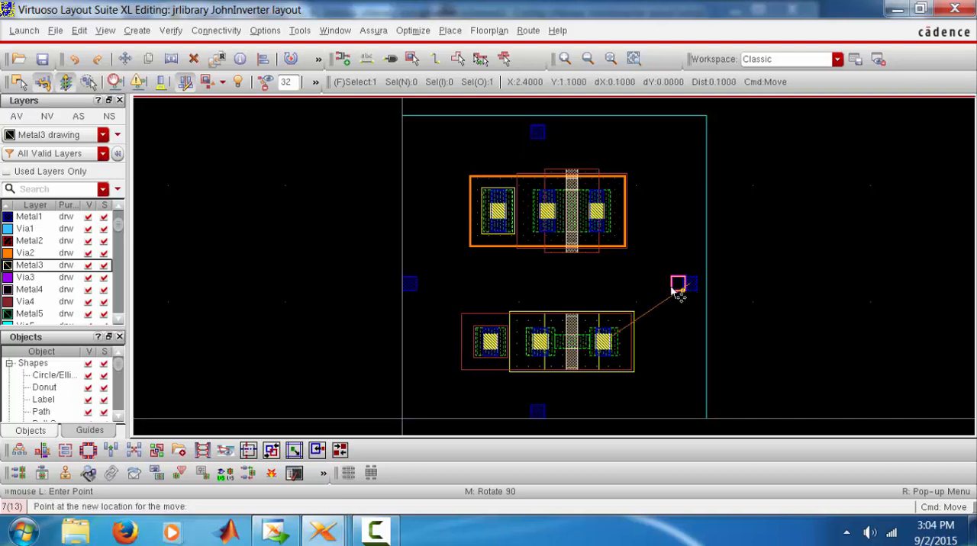
key(Escape)
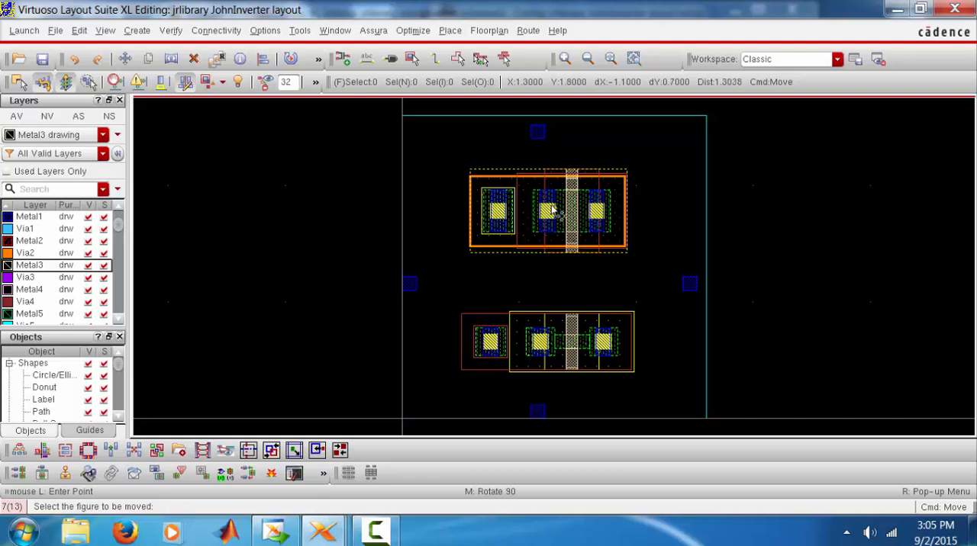
Make Metal1 the drawing layer, draw a trial rectangle about 0.6 by 0.3 above the PMOS body tie, and undo the rectangle
click(18, 221)
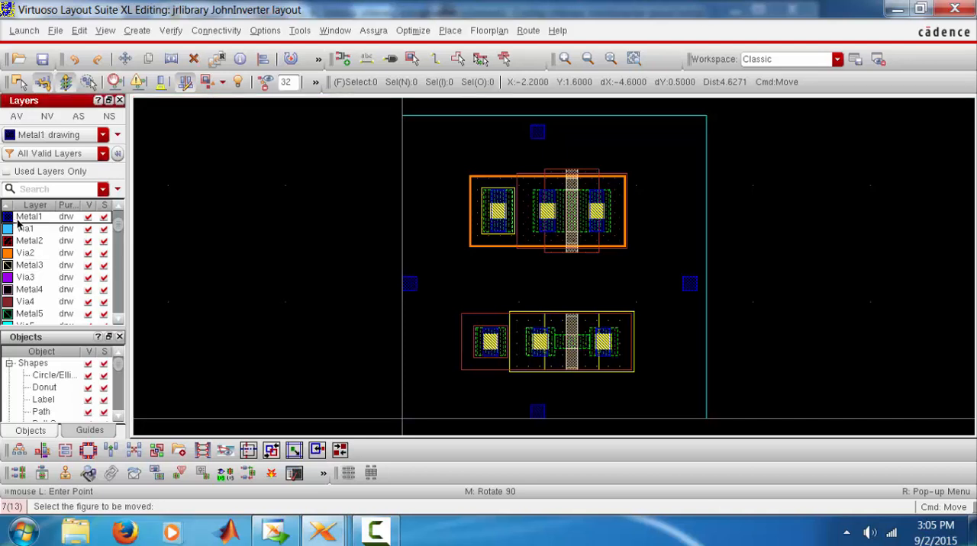
click(138, 32)
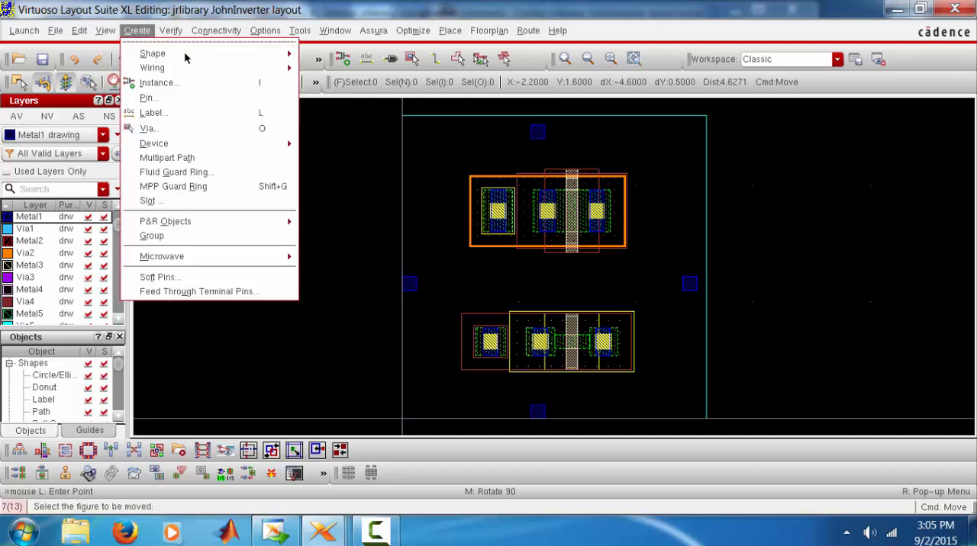
mouse_move(242, 59)
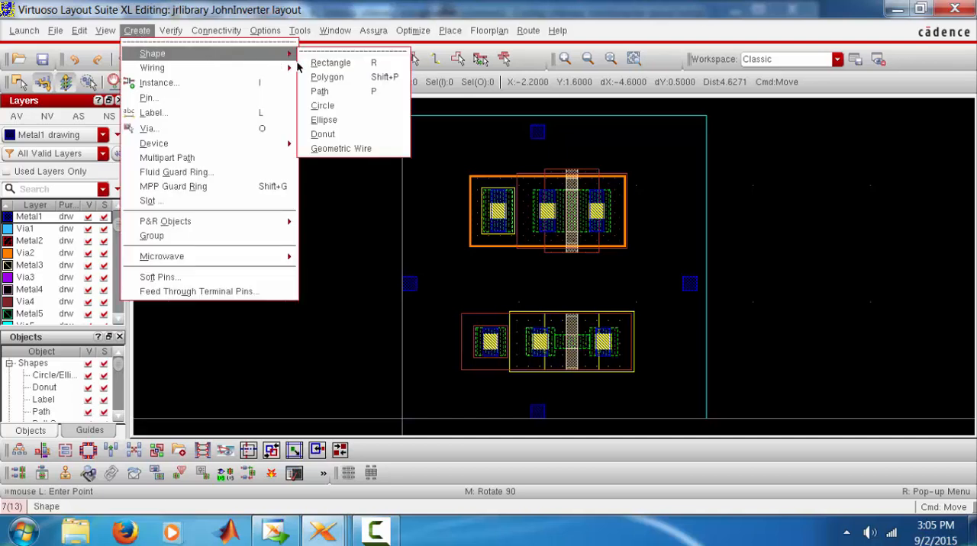
click(351, 63)
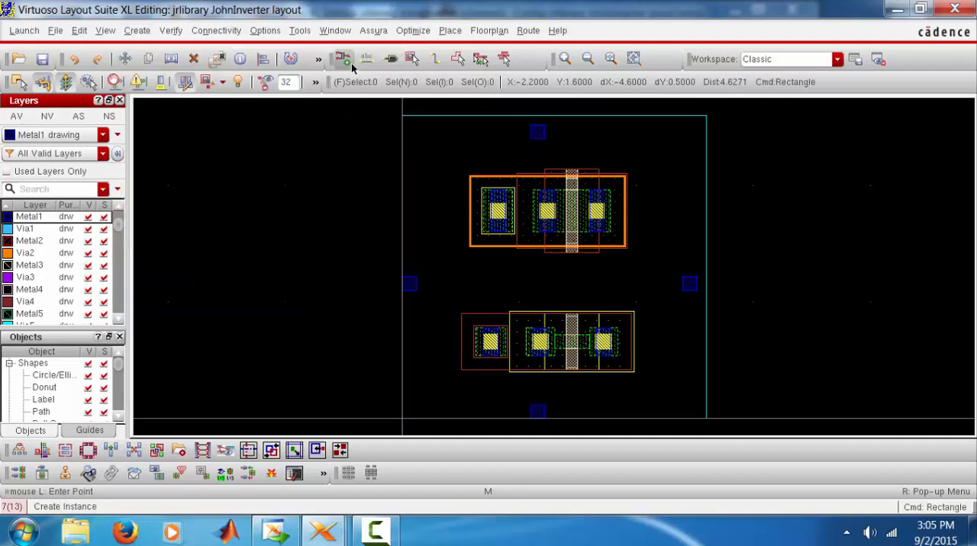
click(436, 138)
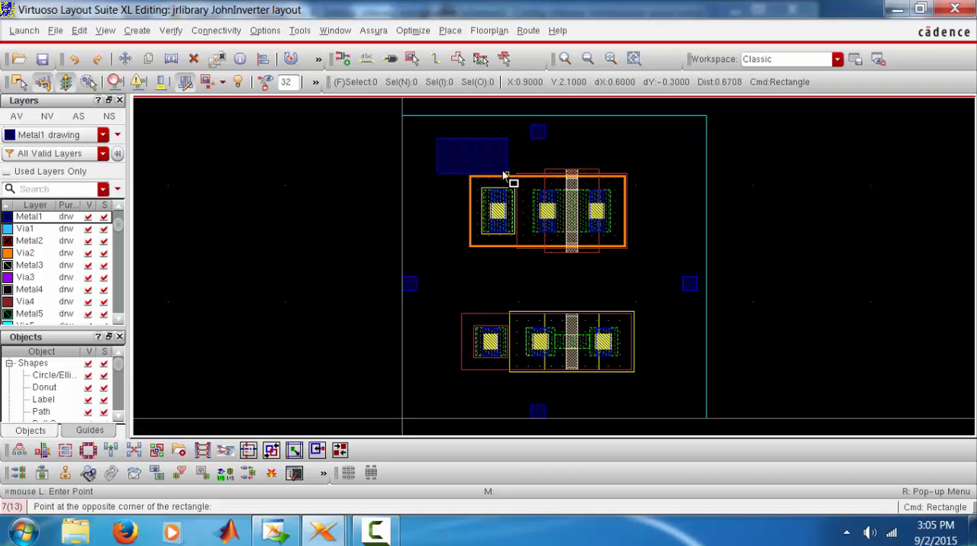
click(505, 174)
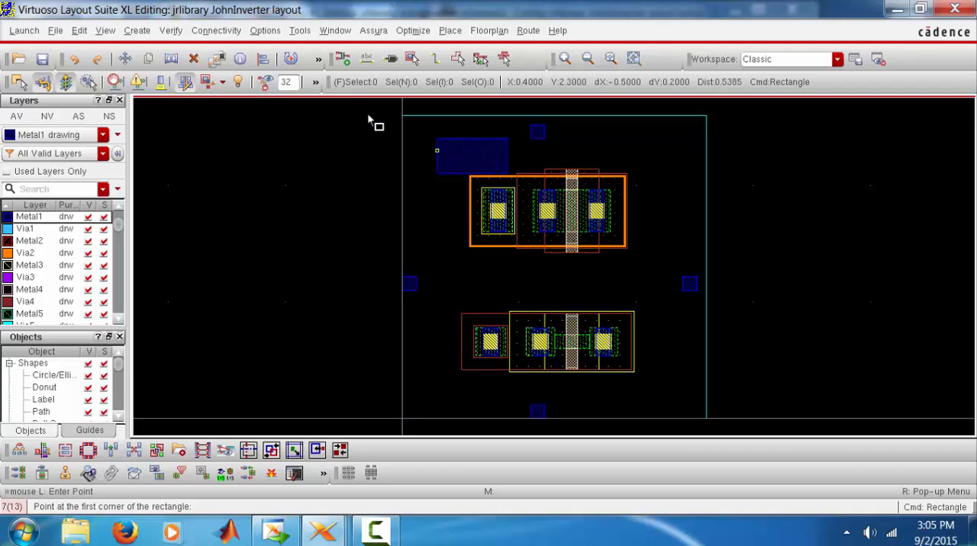
click(75, 61)
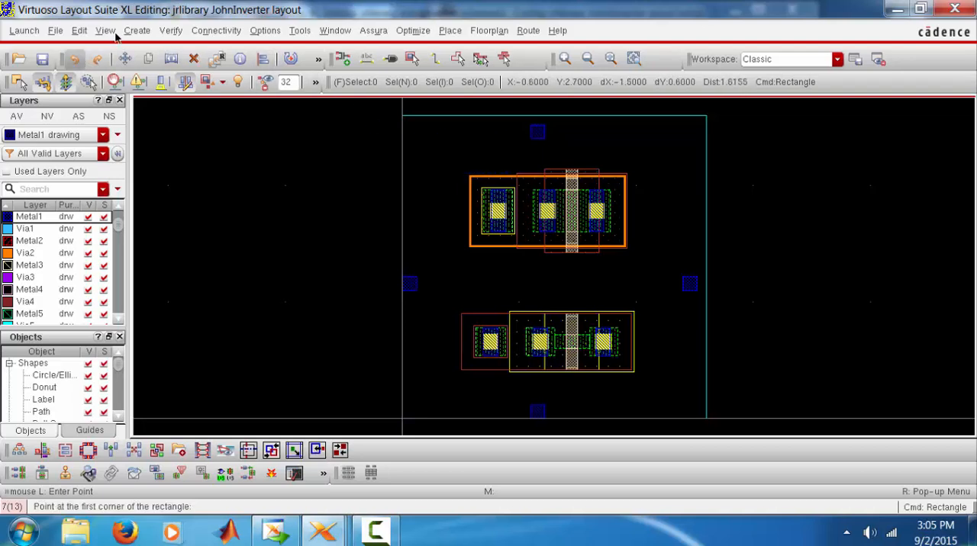
Draw a horizontal Metal1 path about 0.5 long above the PMOS body tie
click(138, 31)
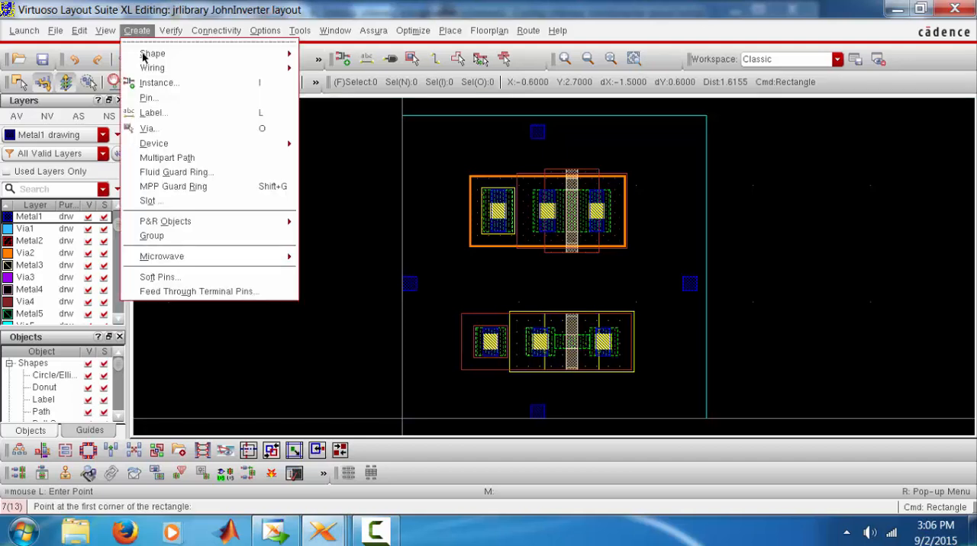
mouse_move(145, 55)
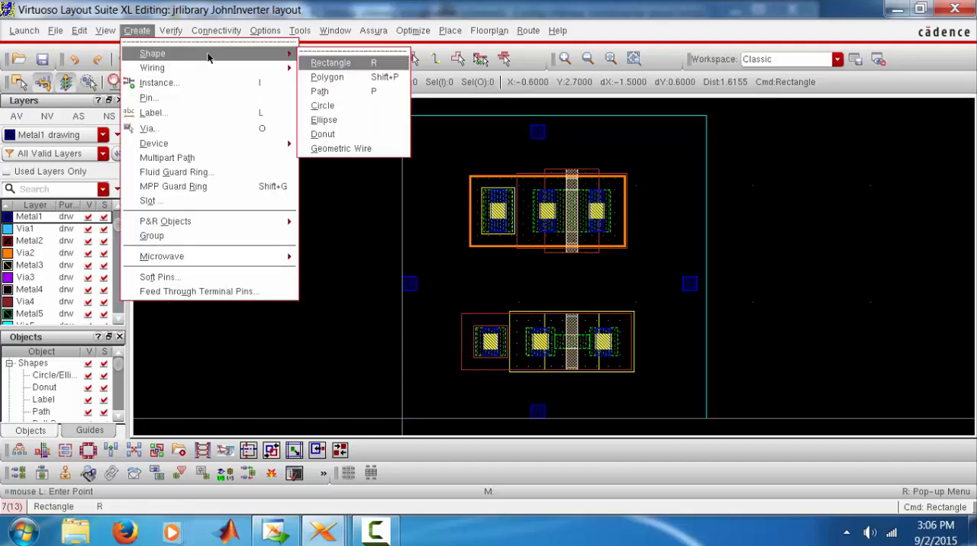
click(326, 92)
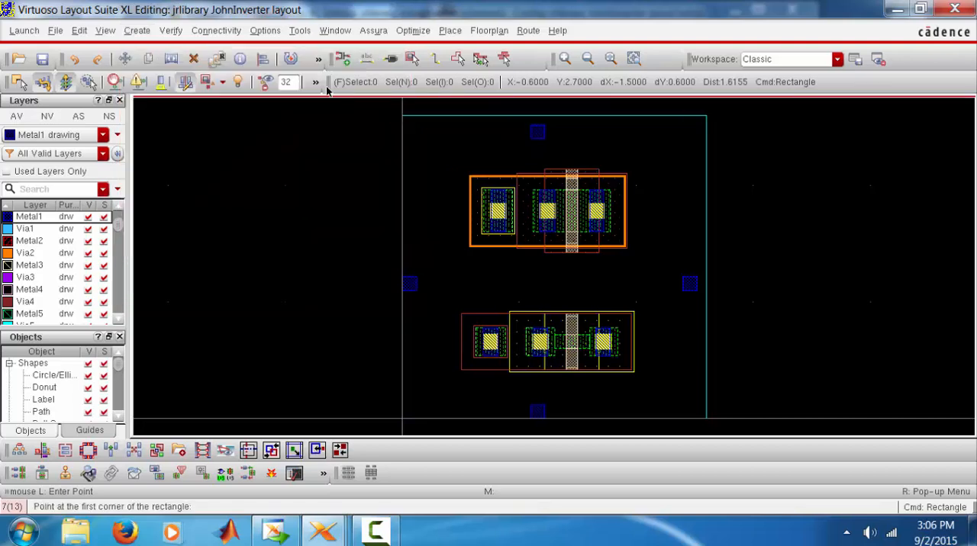
click(425, 150)
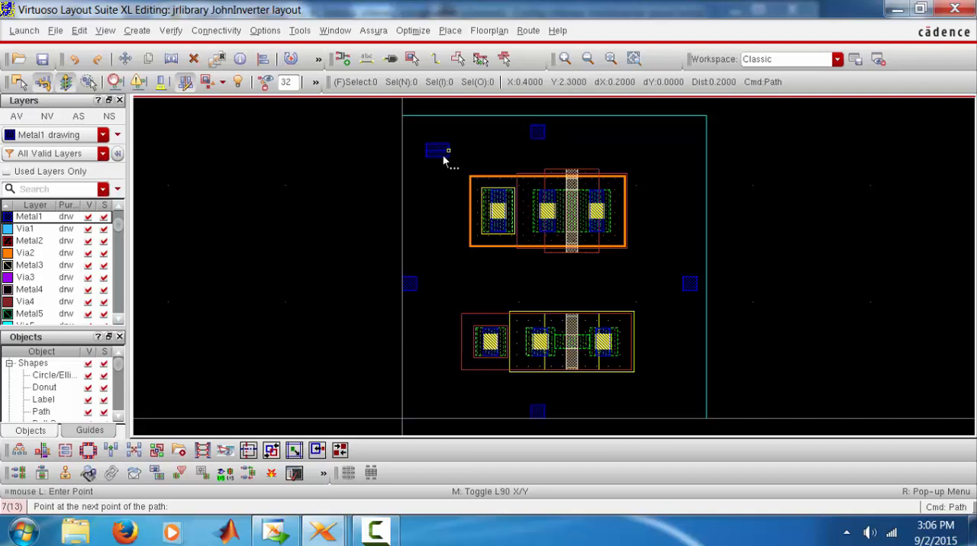
double_click(487, 162)
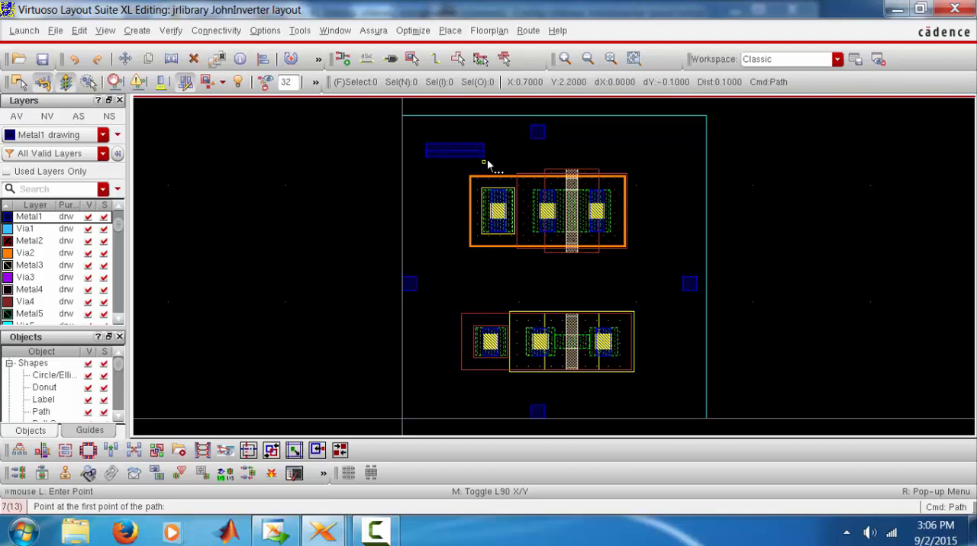
Draw a vertical Metal1 path about 0.5 long to the right of the PMOS, and undo both trial paths
click(677, 139)
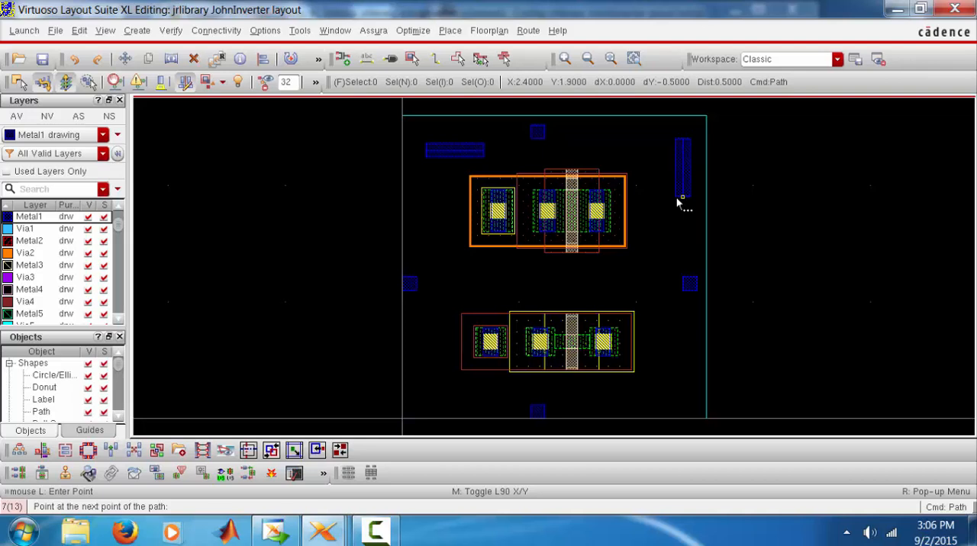
click(676, 198)
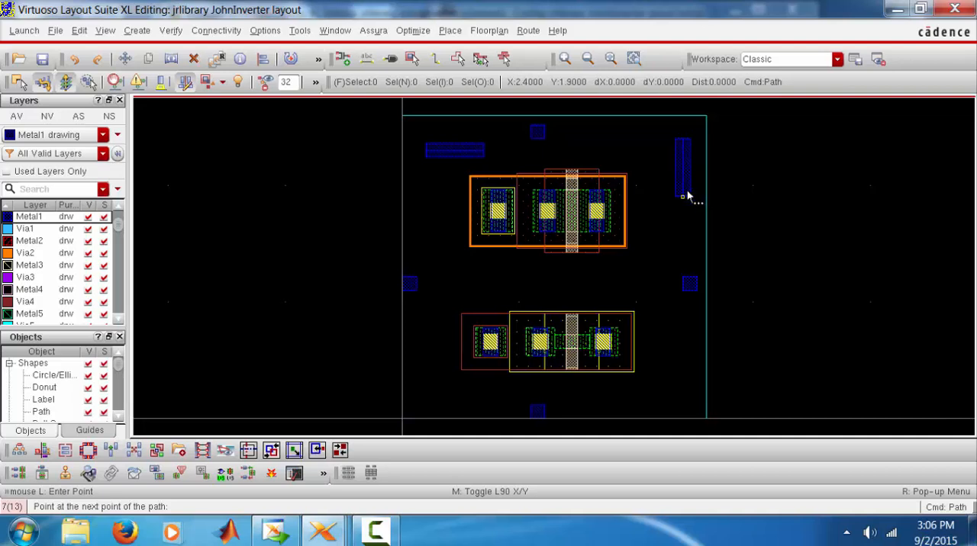
double_click(686, 191)
click(81, 62)
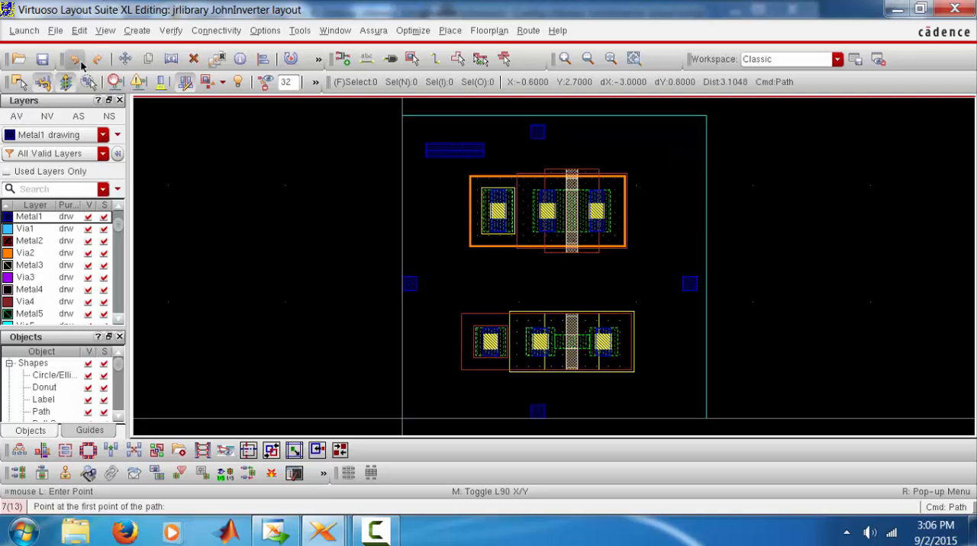
click(82, 66)
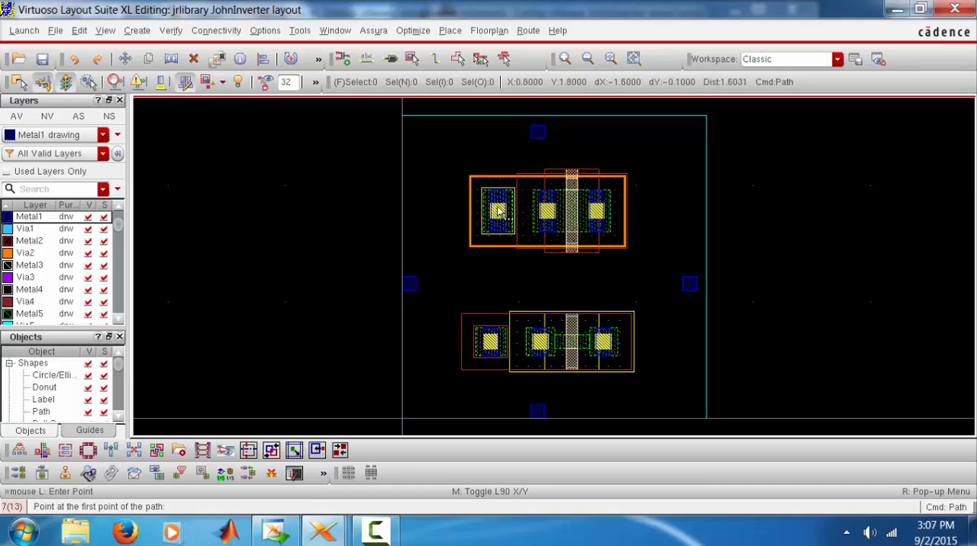
Draw a vertical Metal1 path about 0.4 long upward from the PMOS body tie
ctrl+scroll(499, 198, up, 2)
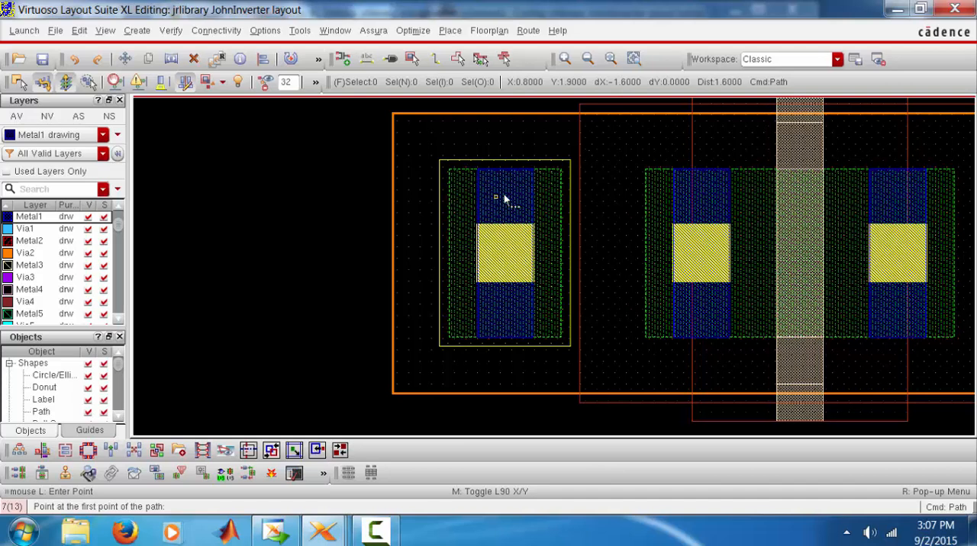
click(516, 108)
ctrl+scroll(515, 107, down, 1)
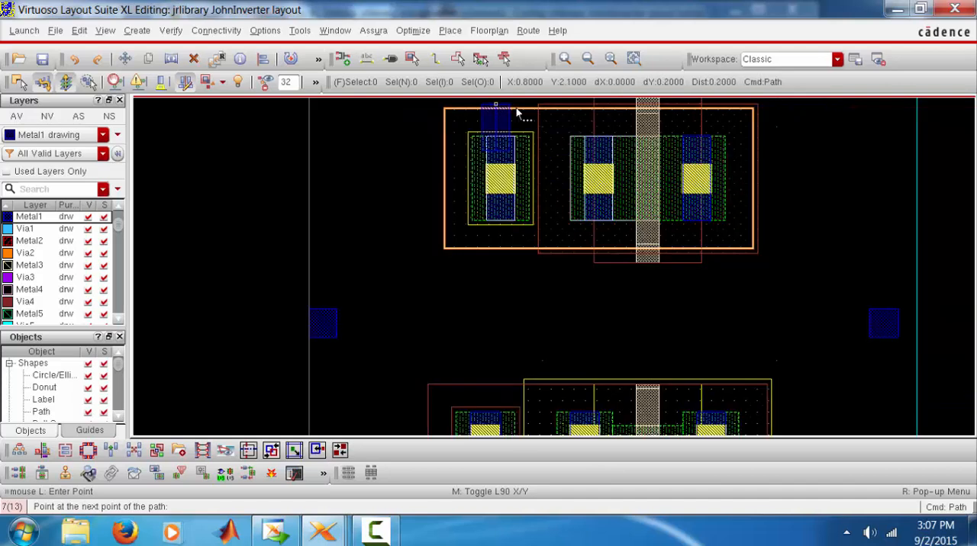
scroll(516, 113, up, 2)
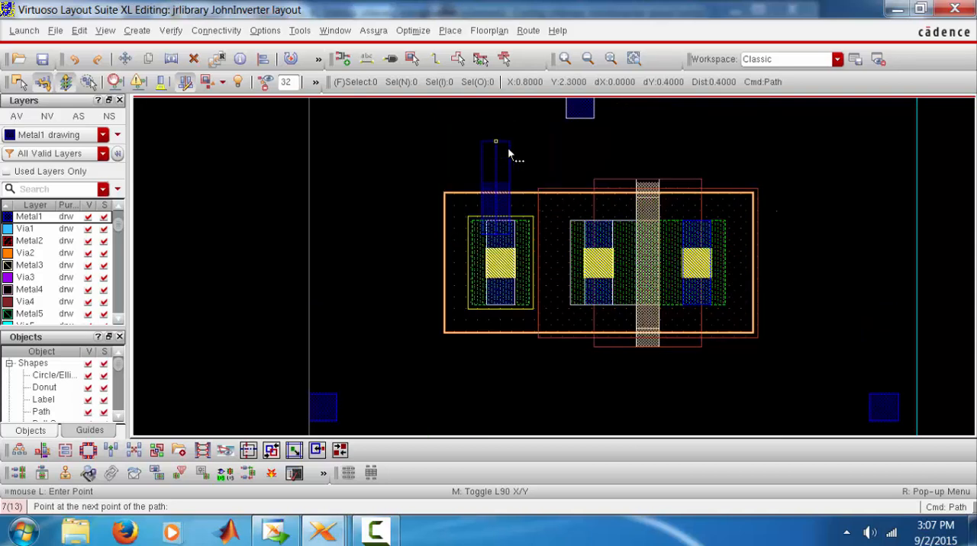
key(Return)
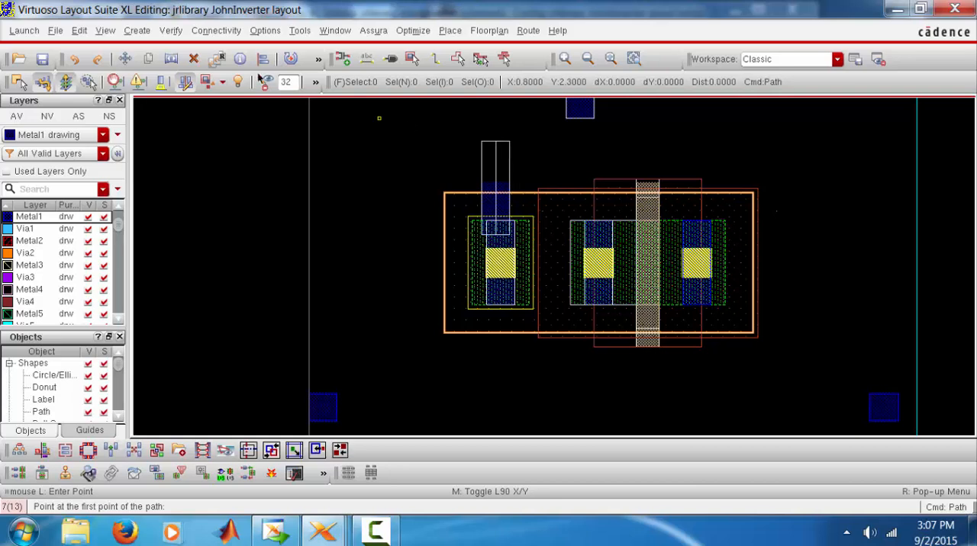
Try to move the vertical Metal1 path sideways so that it lines up with the PMOS body tie's metal
click(127, 59)
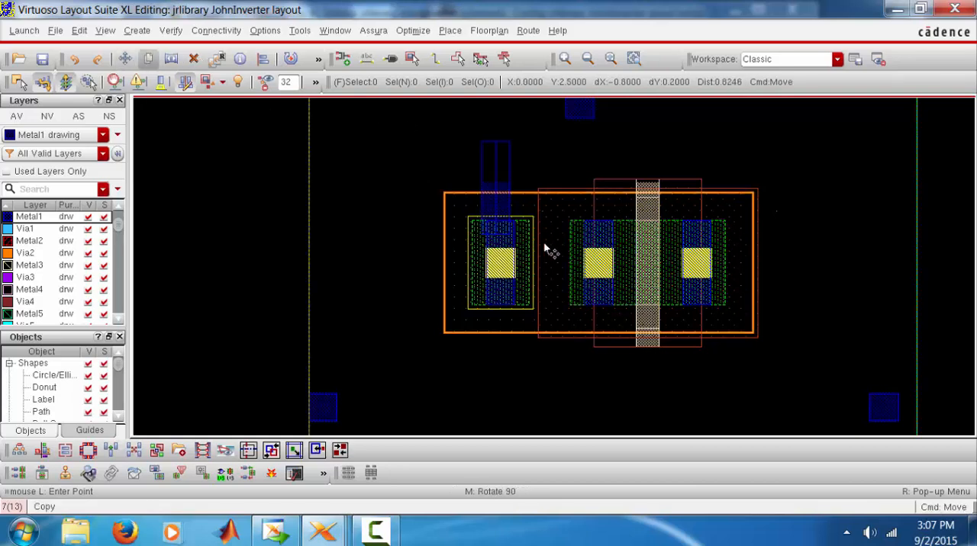
ctrl+scroll(507, 221, up, 2)
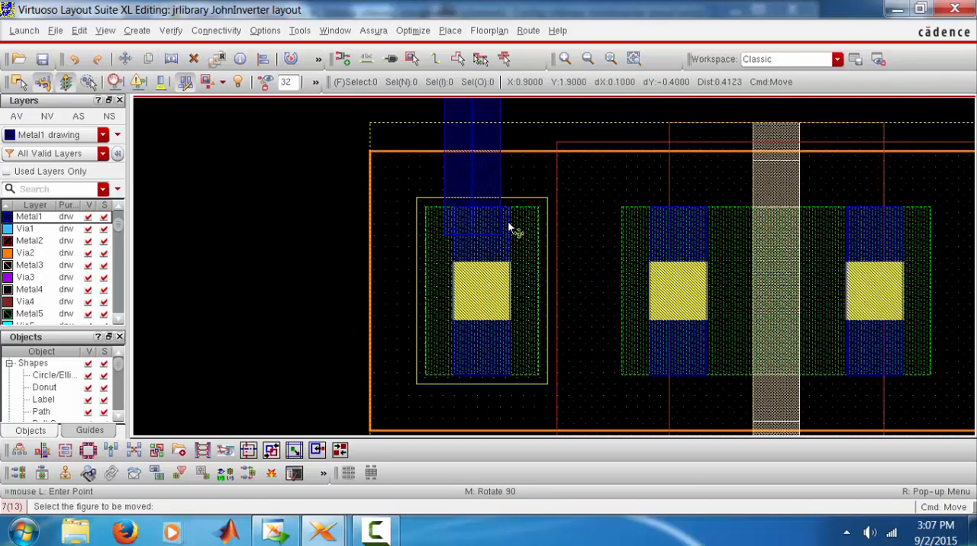
click(484, 173)
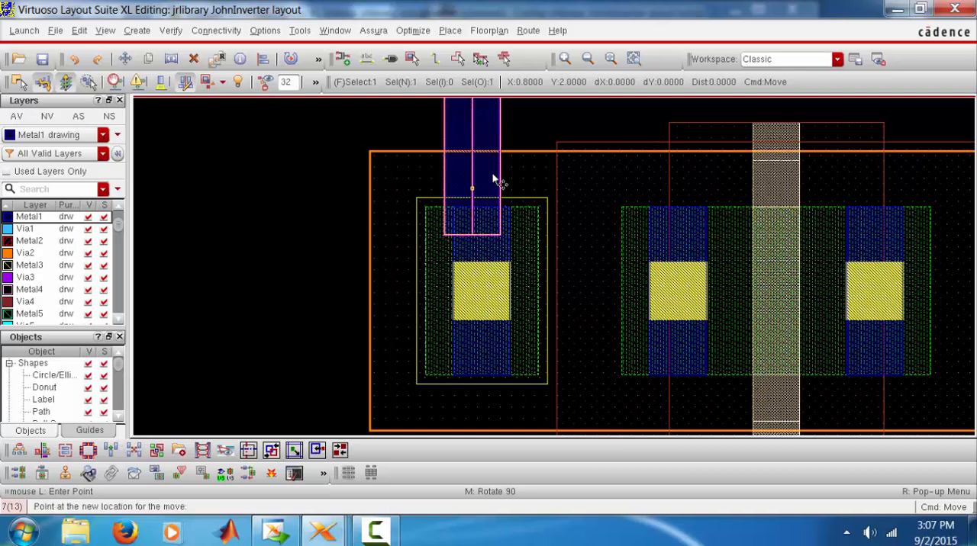
ctrl+scroll(494, 179, up, 2)
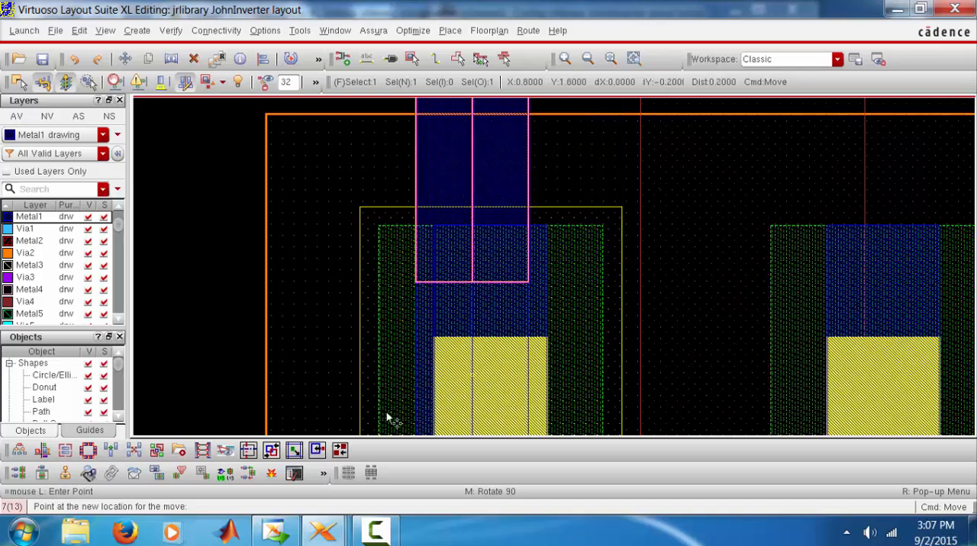
click(374, 531)
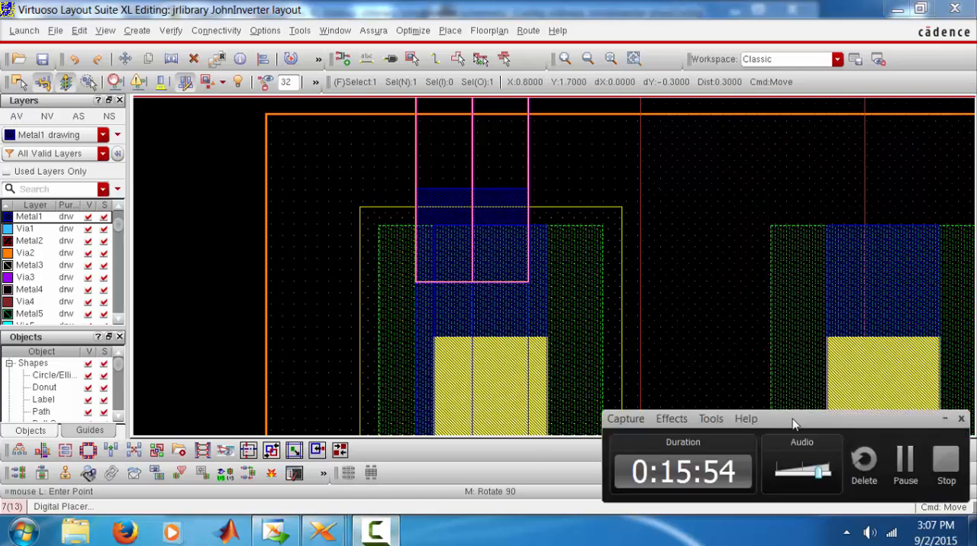
click(904, 461)
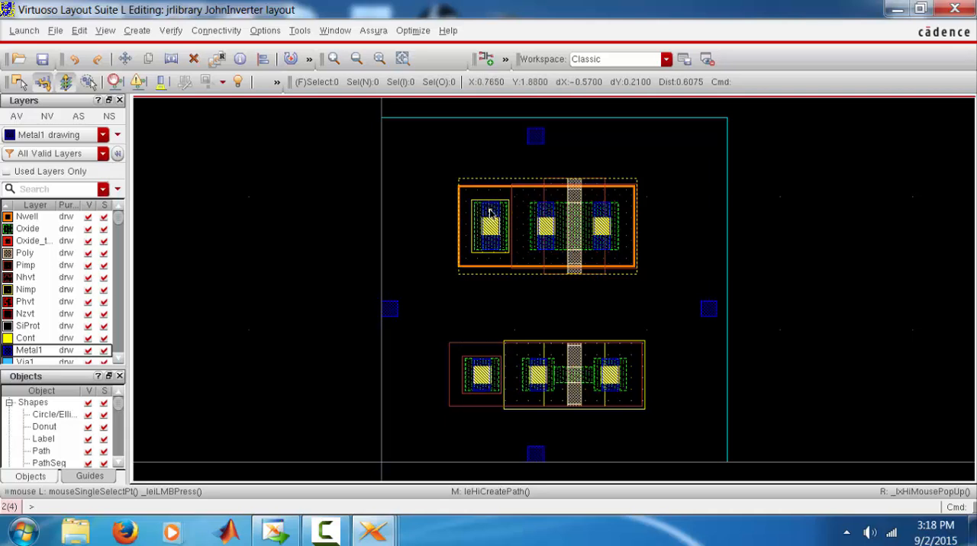
Draw a vertical Metal1 path about 0.38 long upward from the metal of the PMOS body tie, centred on its contact
key(p)
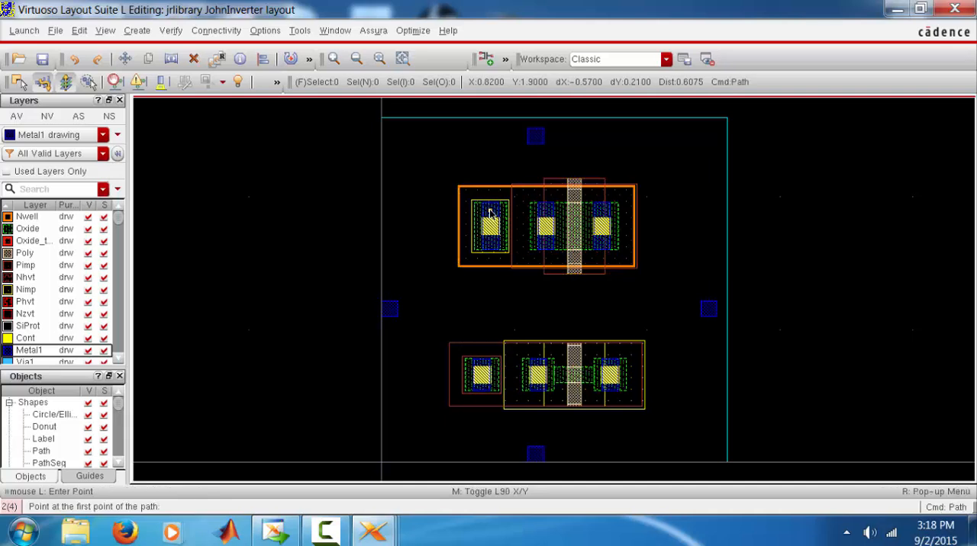
click(137, 31)
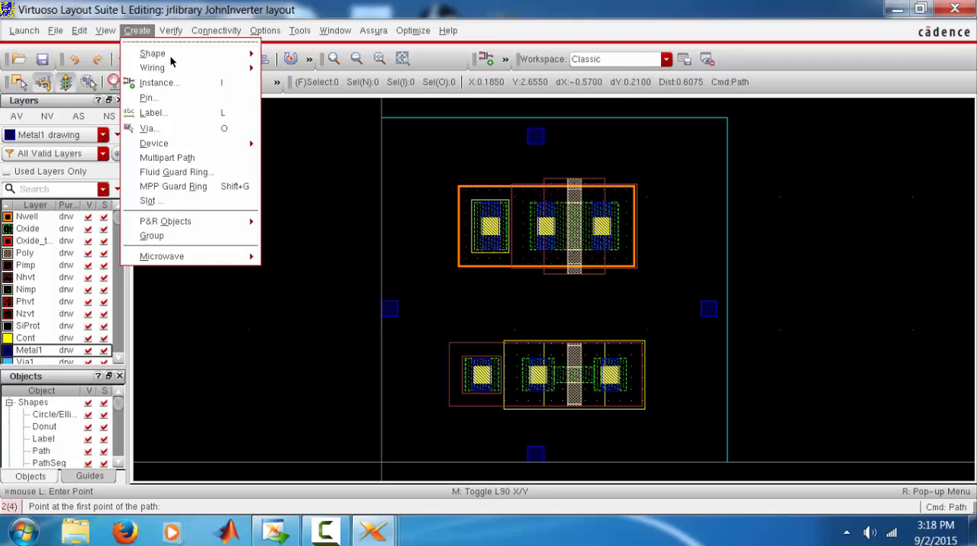
mouse_move(238, 55)
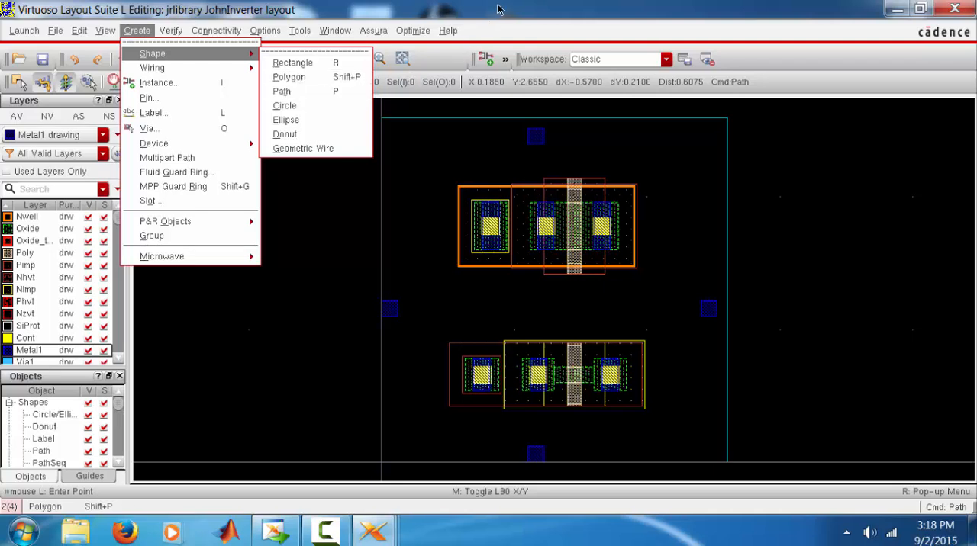
click(489, 209)
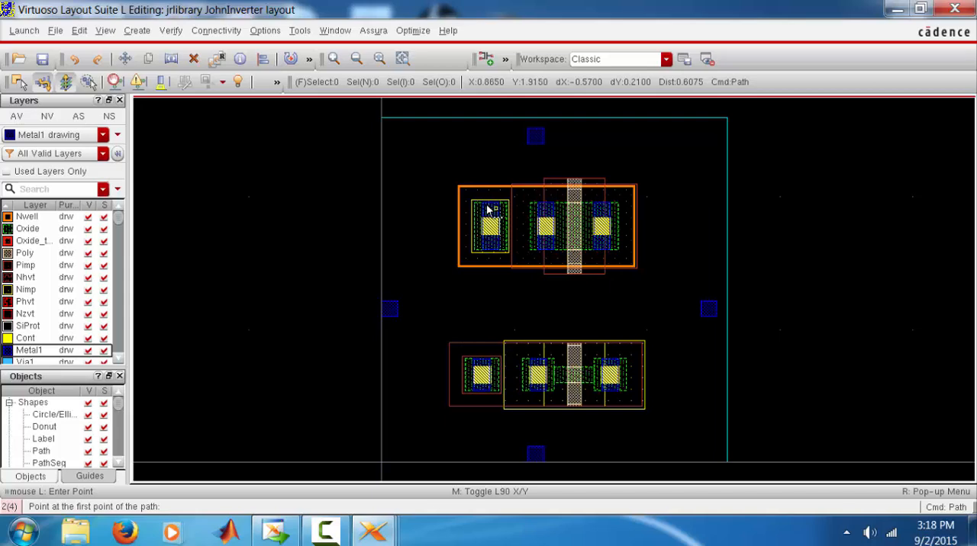
ctrl+scroll(489, 206, up, 2)
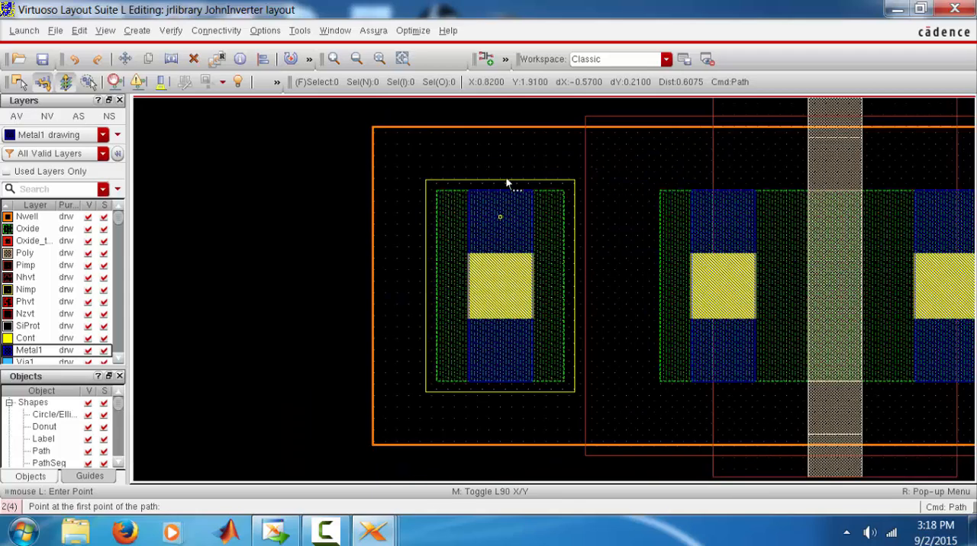
click(500, 217)
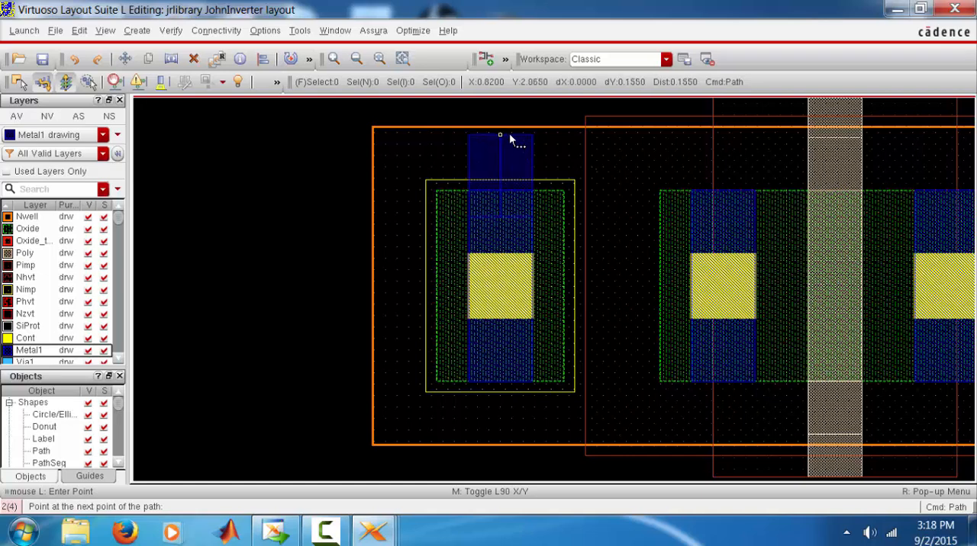
scroll(508, 134, up, 1)
ctrl+scroll(509, 134, down, 1)
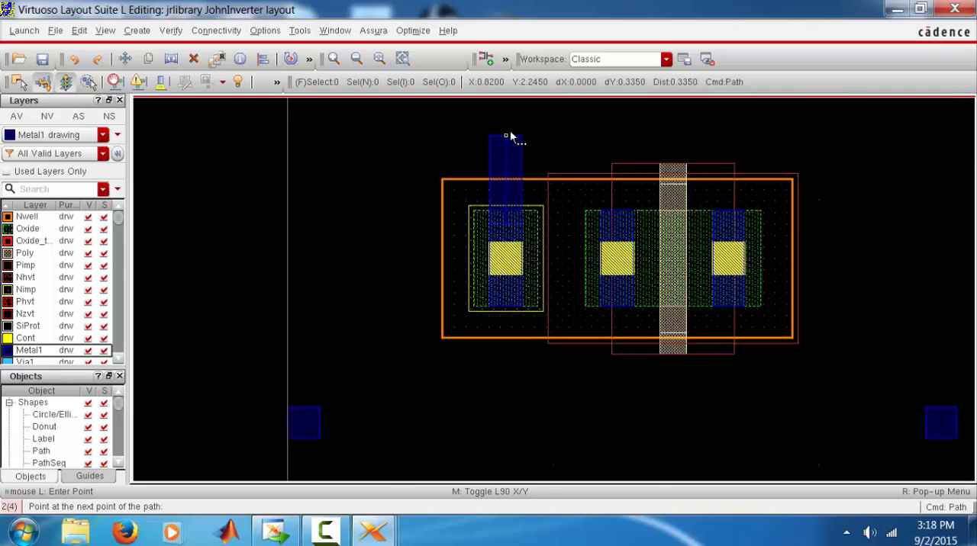
scroll(513, 133, up, 1)
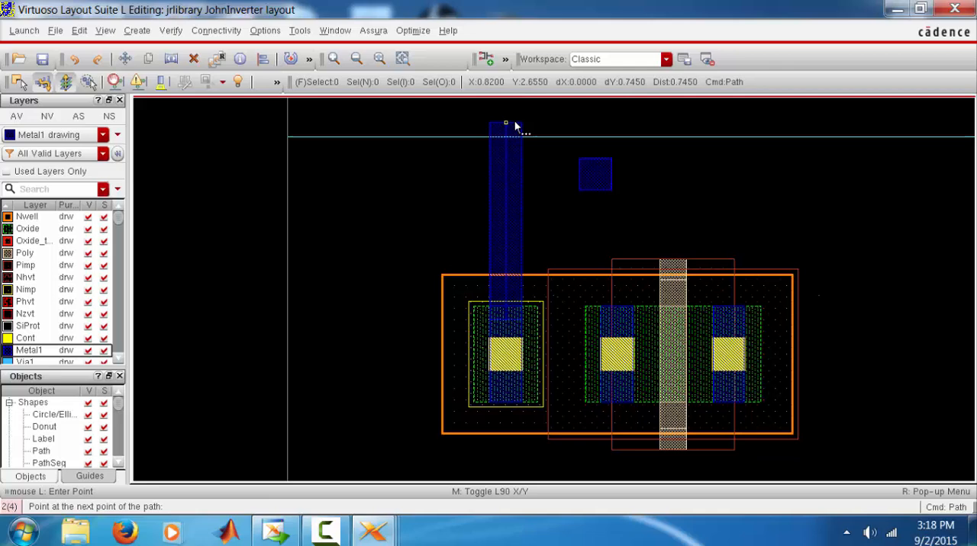
double_click(515, 221)
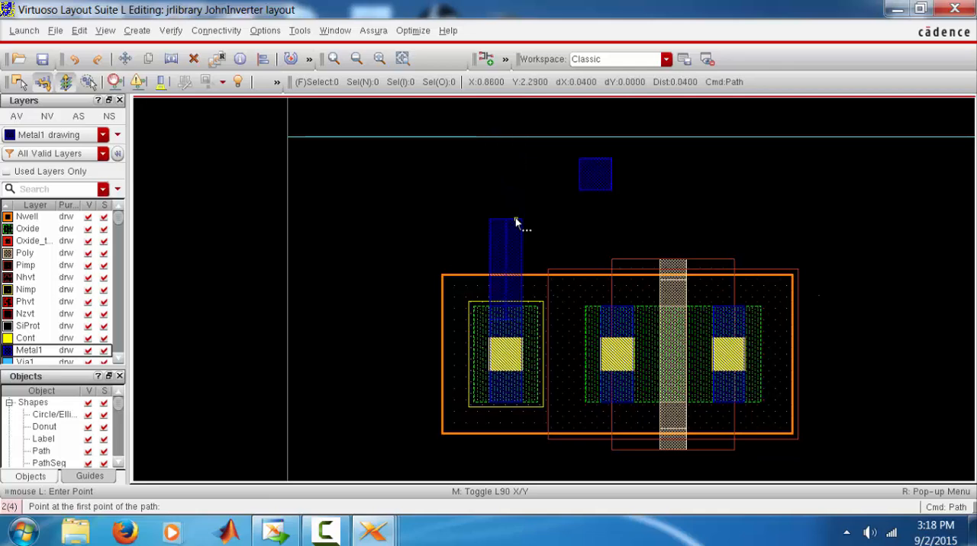
Draw a vertical Metal1 path about 0.39 long upward from the PMOS's left contact and shift it about 0.005 to the right
ctrl+scroll(613, 319, up, 2)
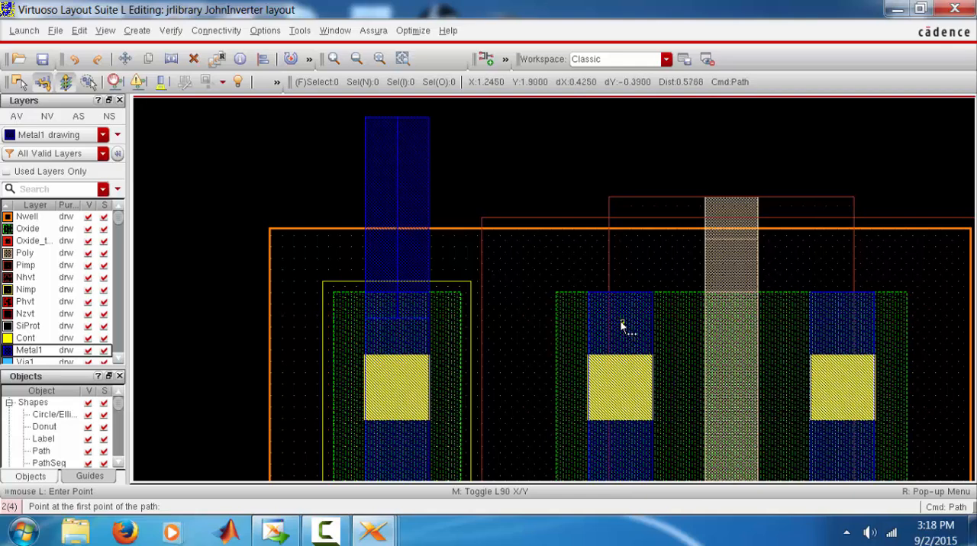
click(619, 299)
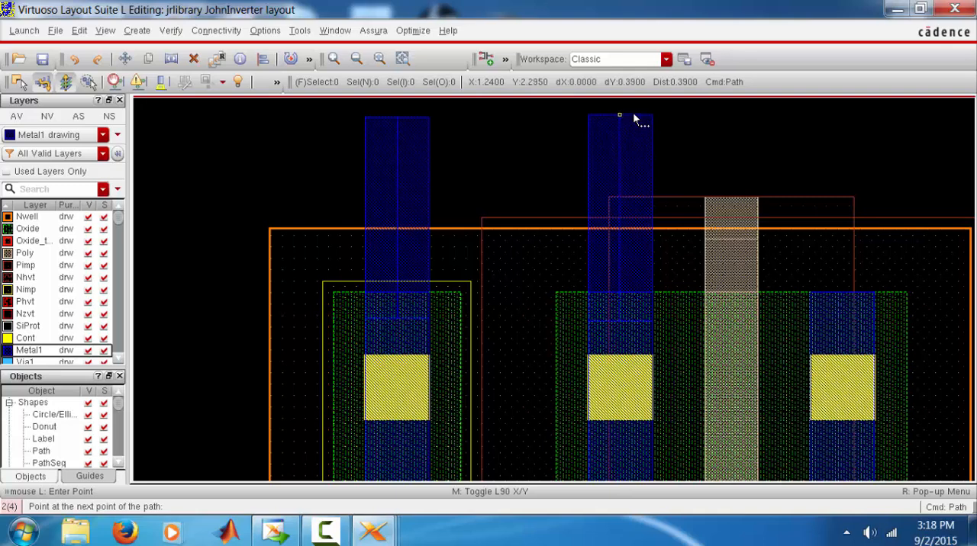
double_click(633, 112)
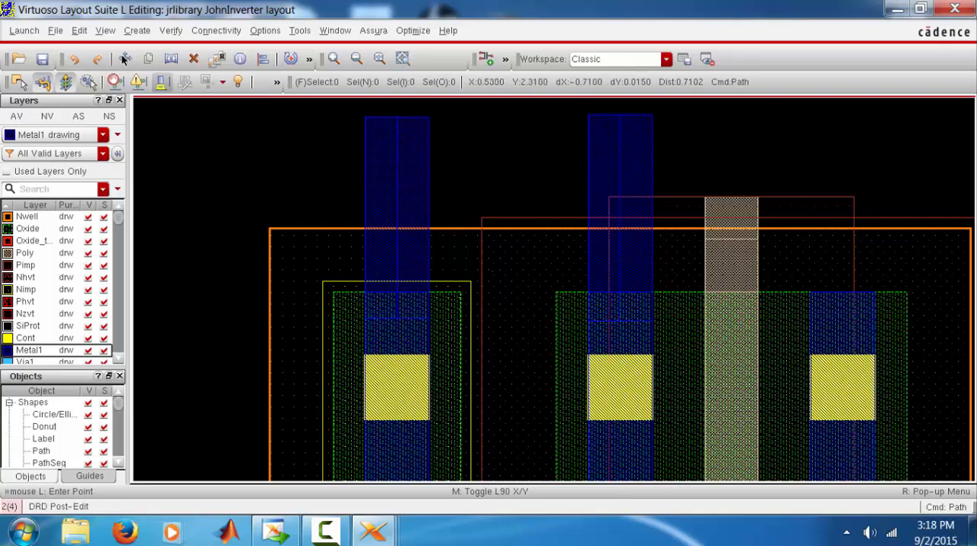
key(m)
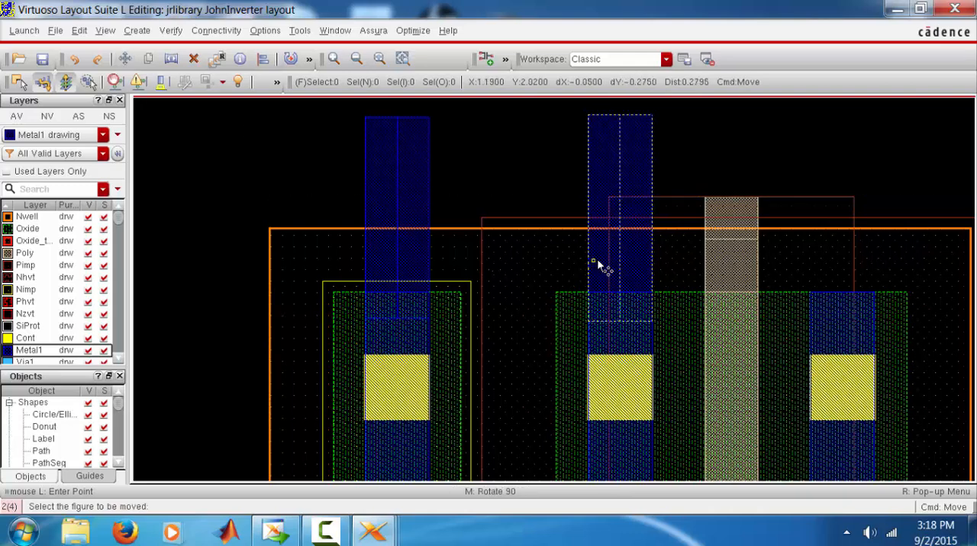
click(596, 264)
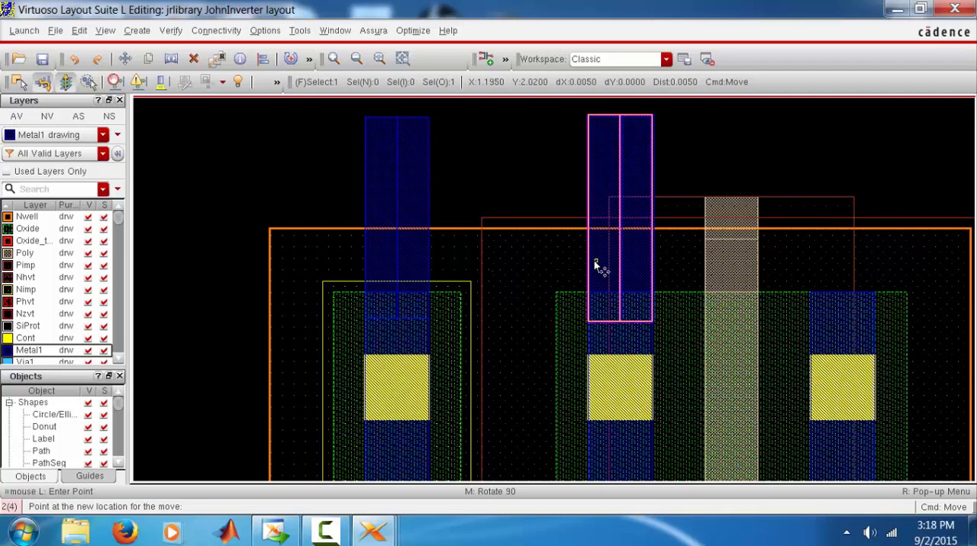
click(599, 265)
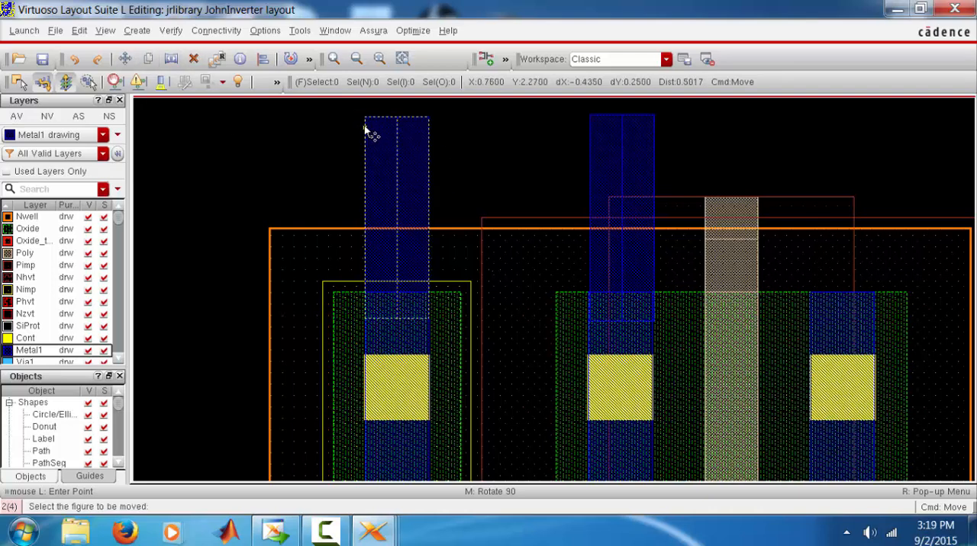
Draw a horizontal Metal1 path about 0.54 long joining the upper ends of the two vertical paths above the PMOS
key(p)
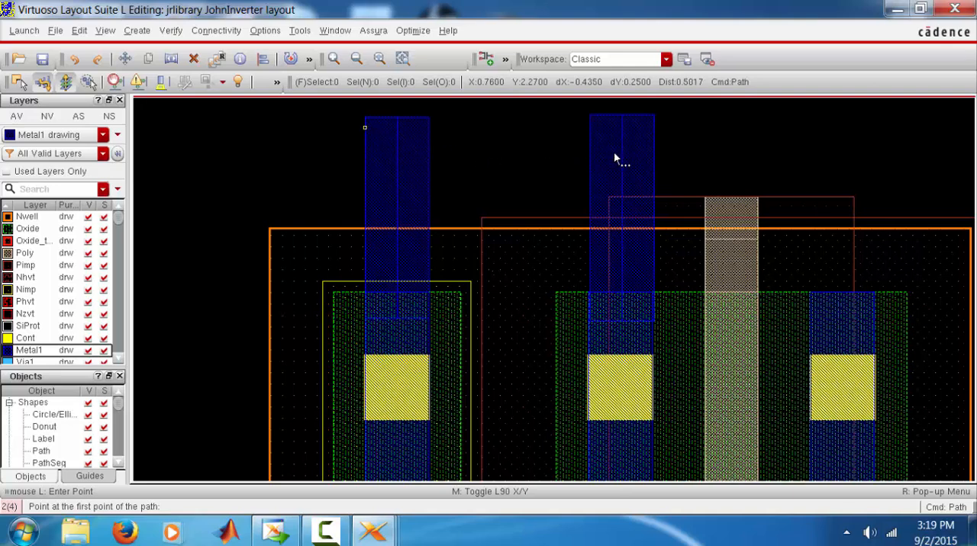
double_click(653, 158)
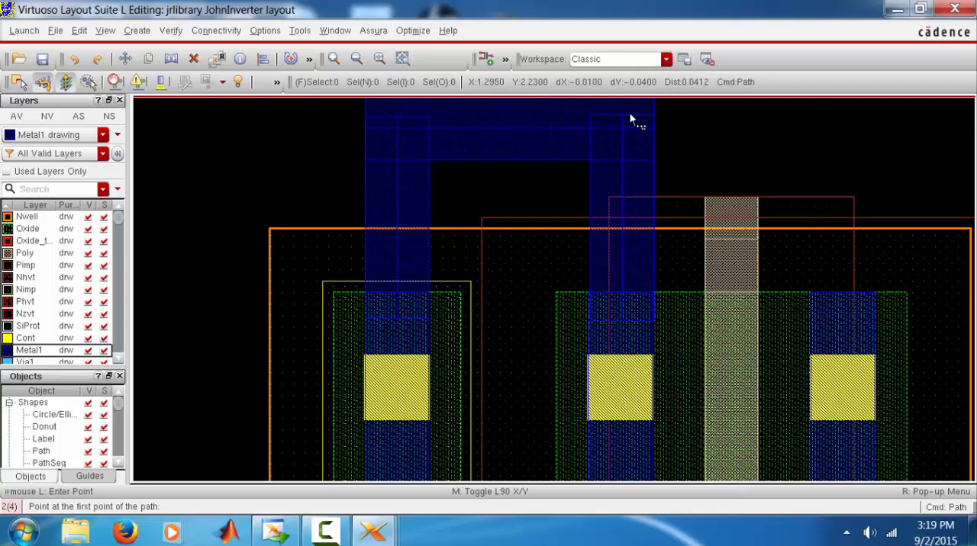
Draw vertical Metal1 paths downward from the NMOS body tie and the NMOS's left contact, about 0.36 and 0.33 long
click(380, 60)
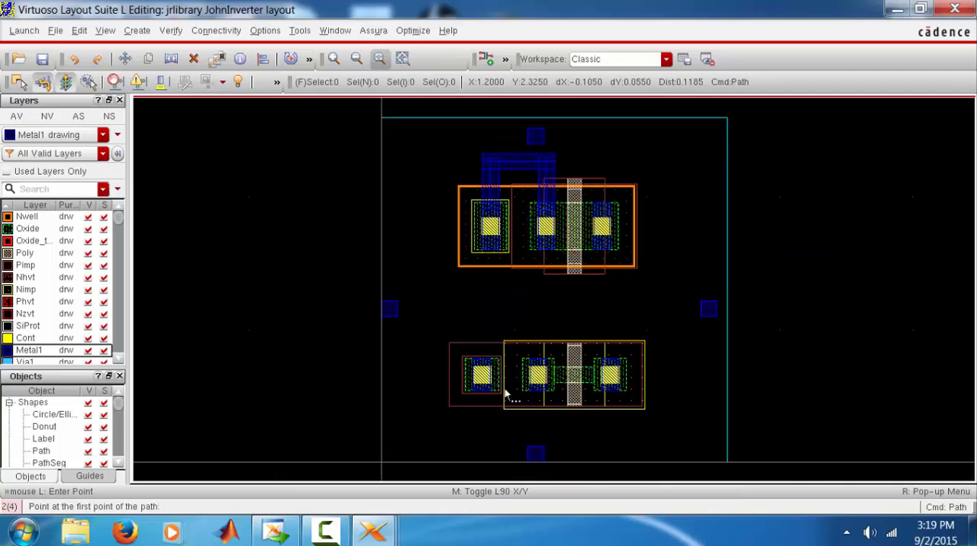
ctrl+scroll(473, 396, up, 2)
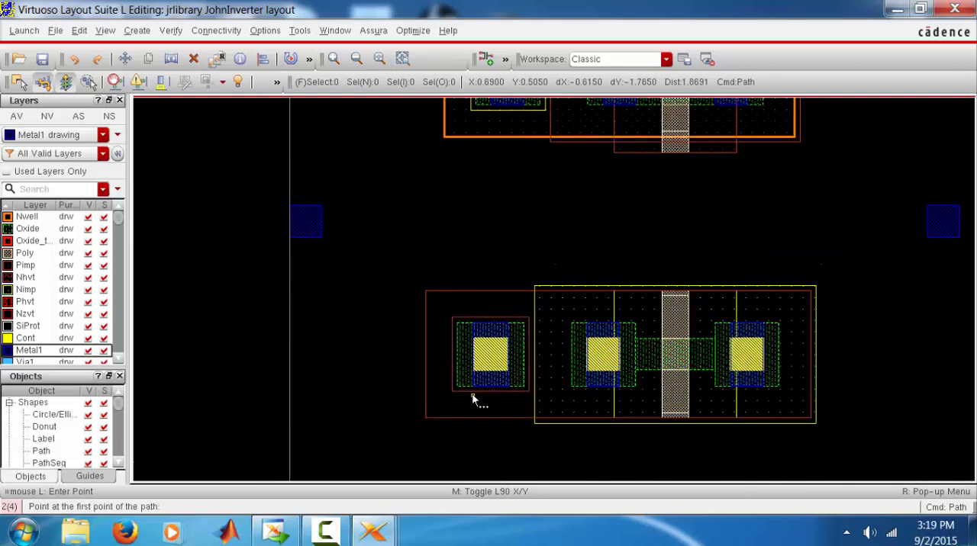
scroll(502, 370, down, 1)
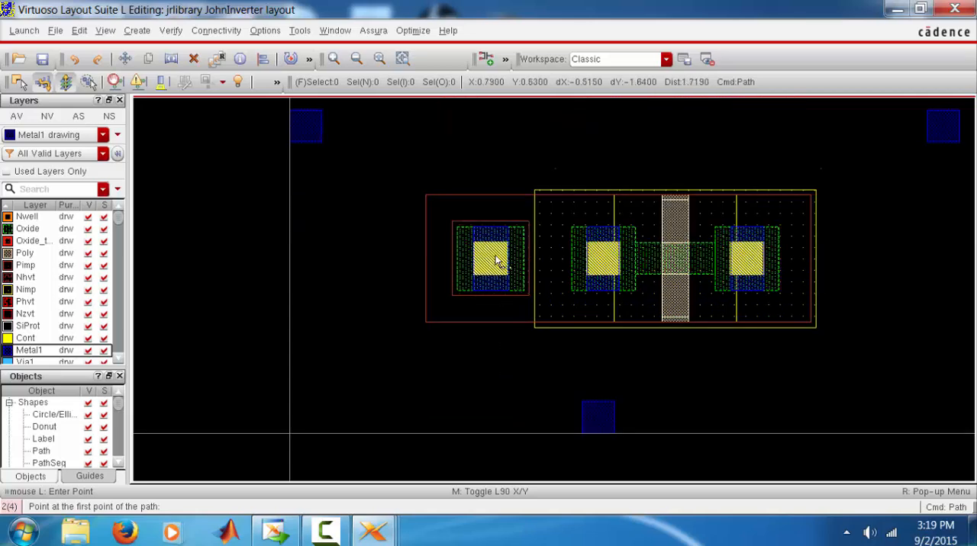
ctrl+scroll(492, 274, up, 2)
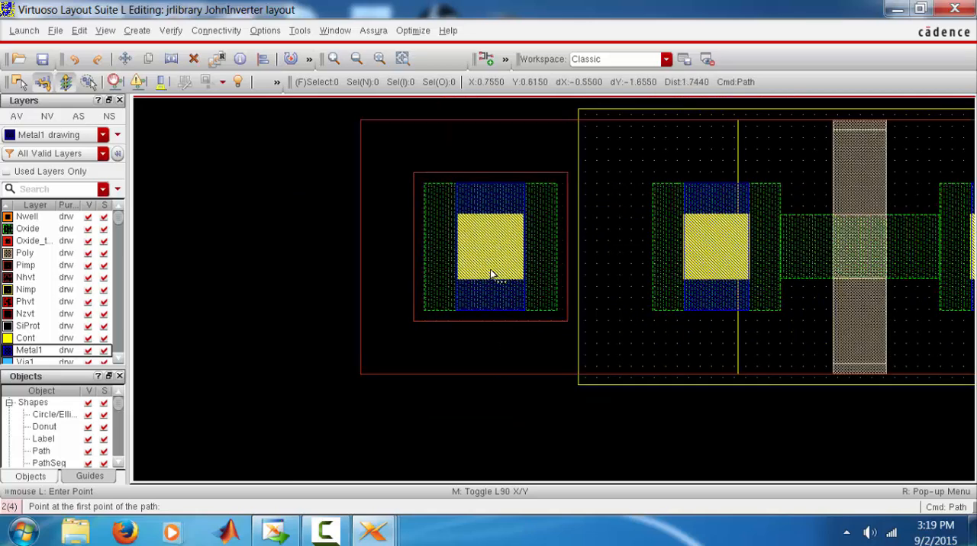
click(490, 271)
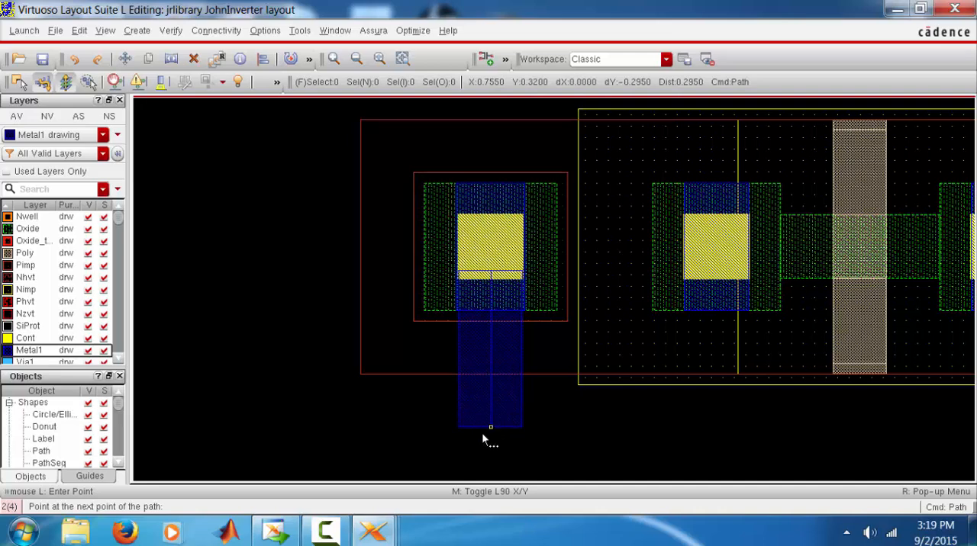
double_click(482, 458)
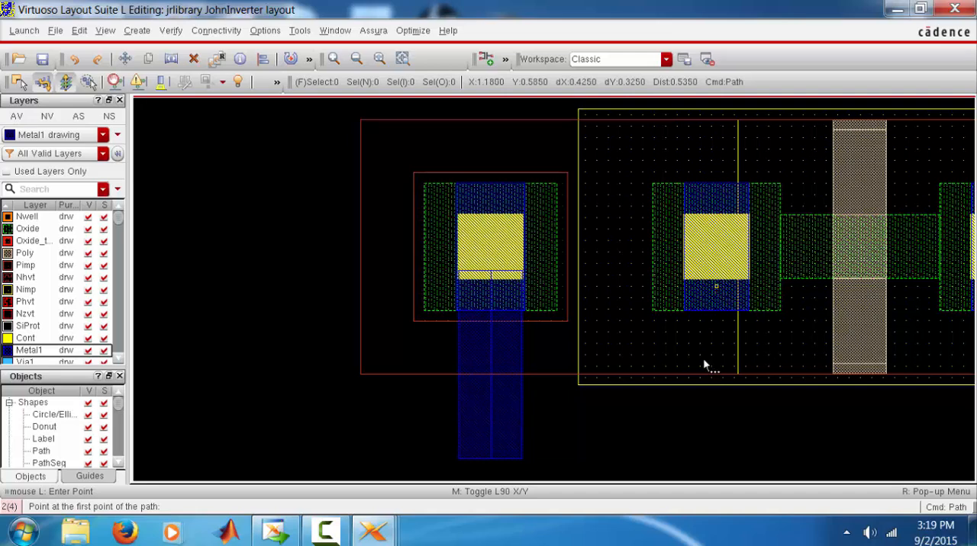
click(703, 382)
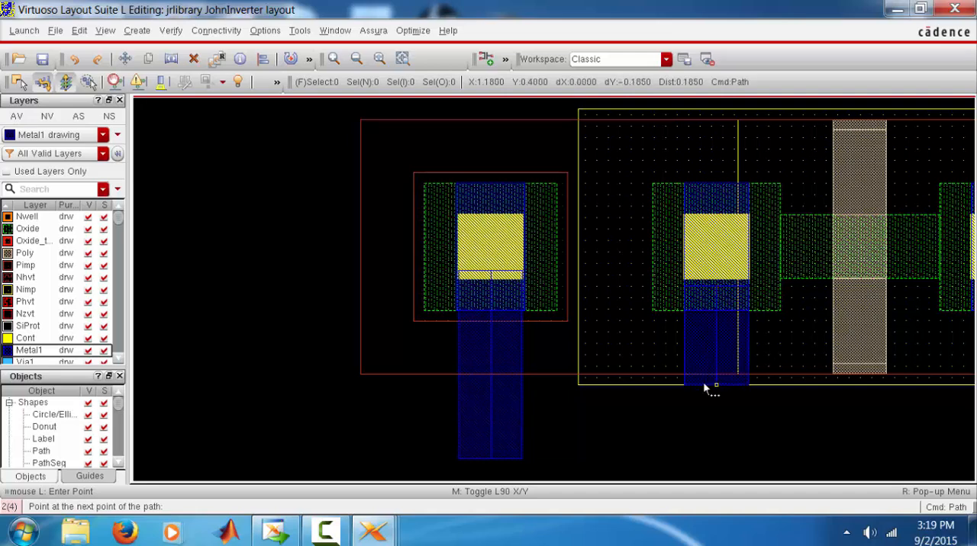
double_click(689, 460)
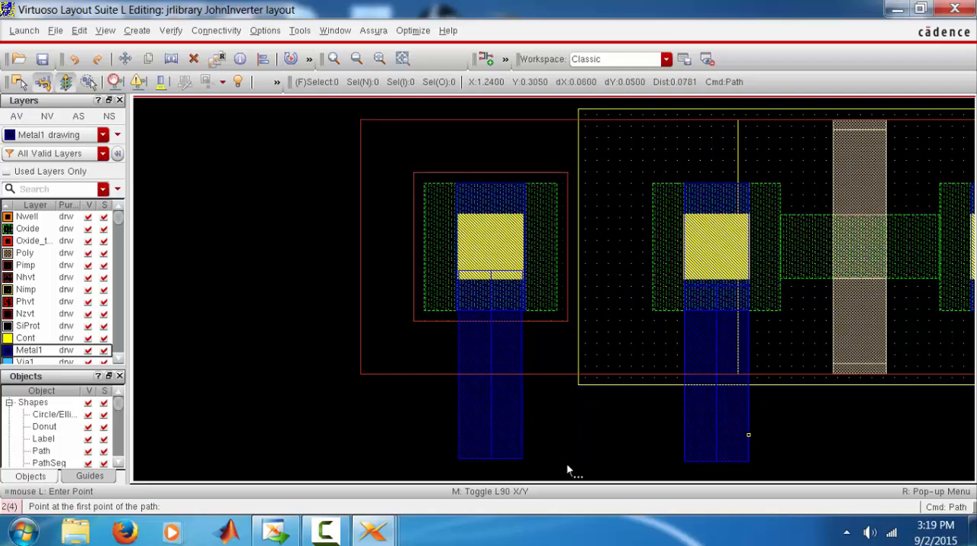
Draw a horizontal Metal1 path about 0.545 long joining the lower ends of the two vertical paths below the NMOS
click(470, 433)
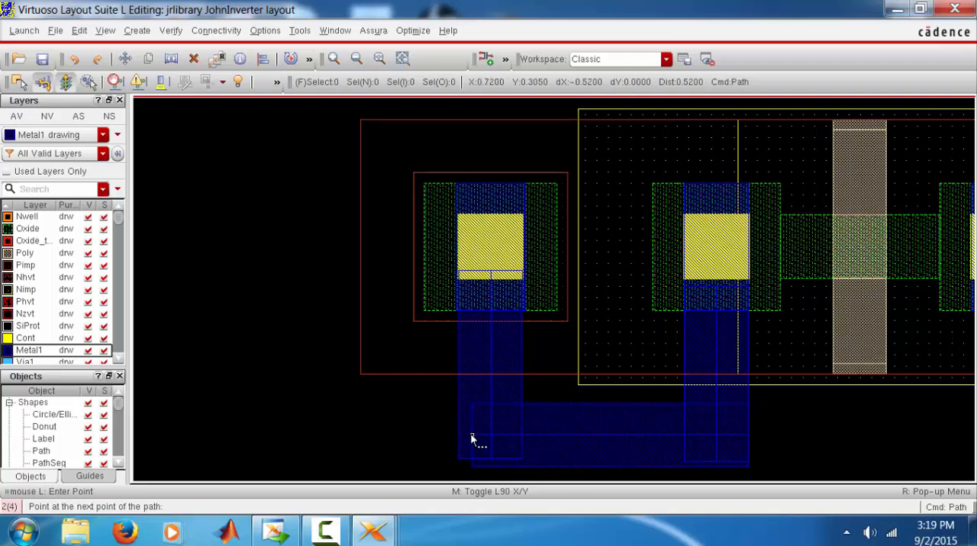
double_click(457, 434)
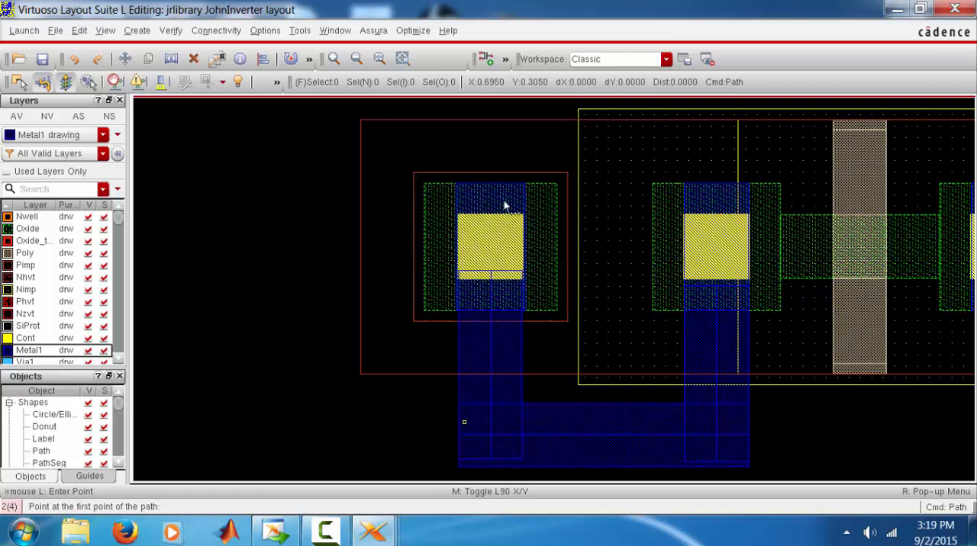
Check the net name of the pin above the PMOS and move it about 0.19 down onto the horizontal Metal1 path
click(379, 59)
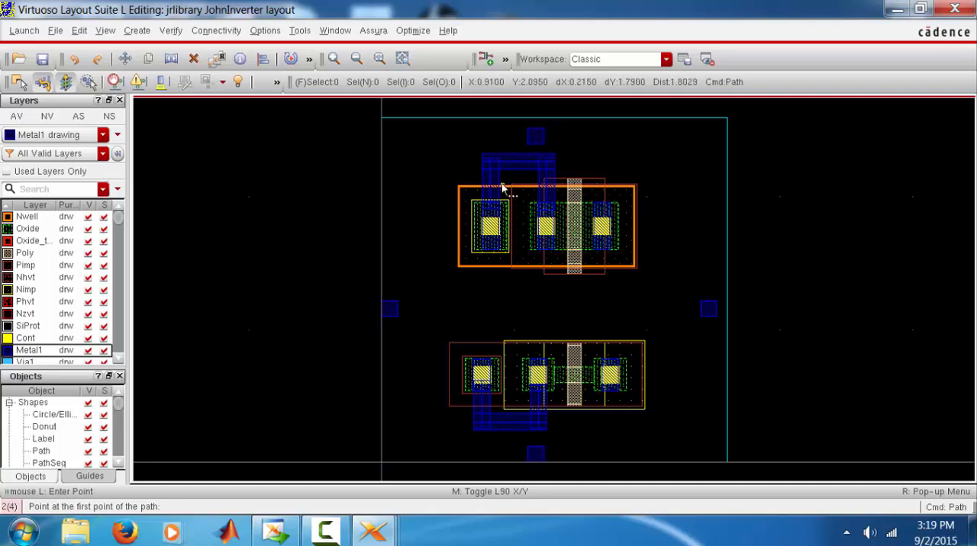
click(126, 61)
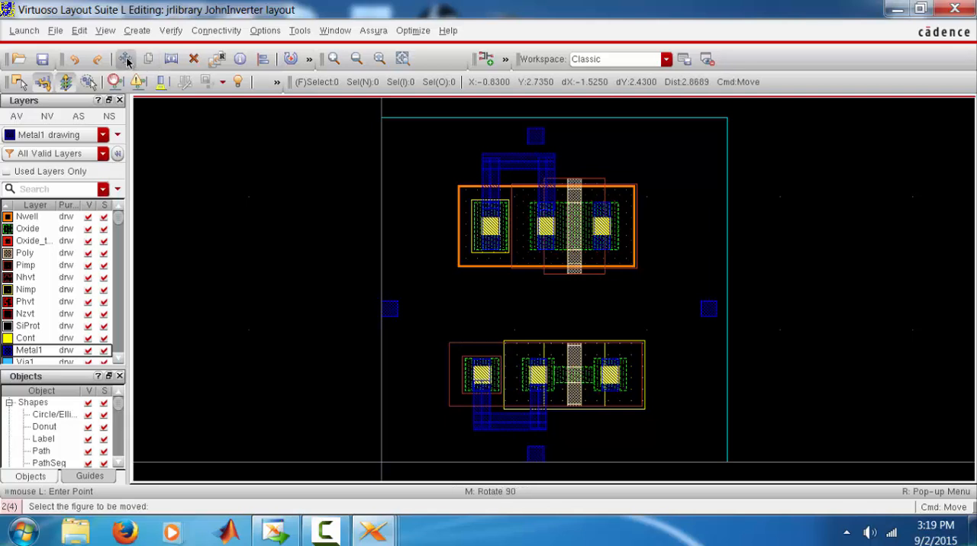
click(535, 140)
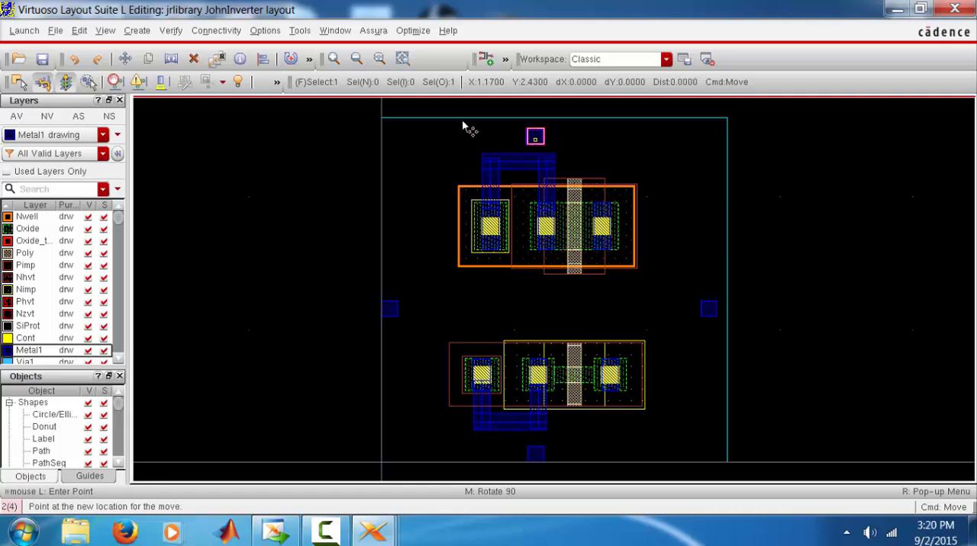
click(410, 141)
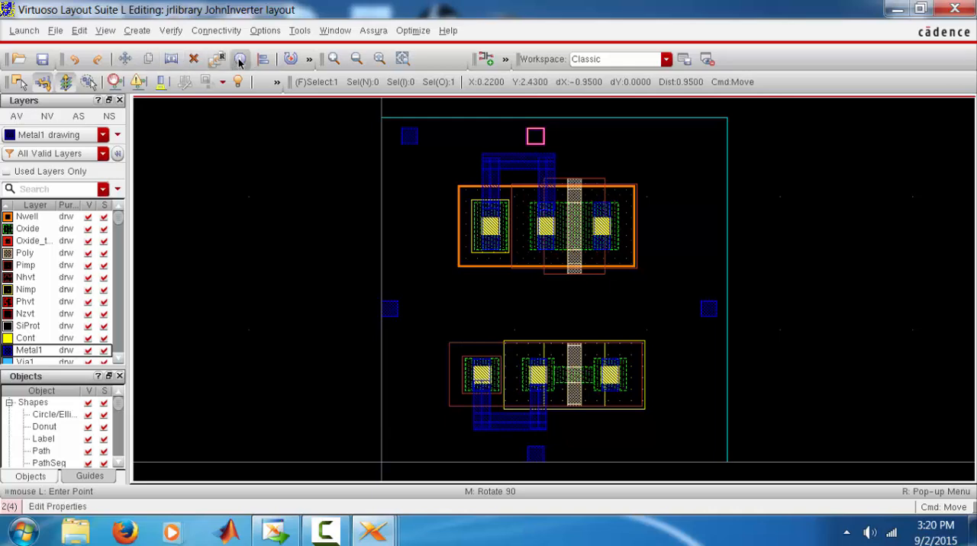
click(238, 61)
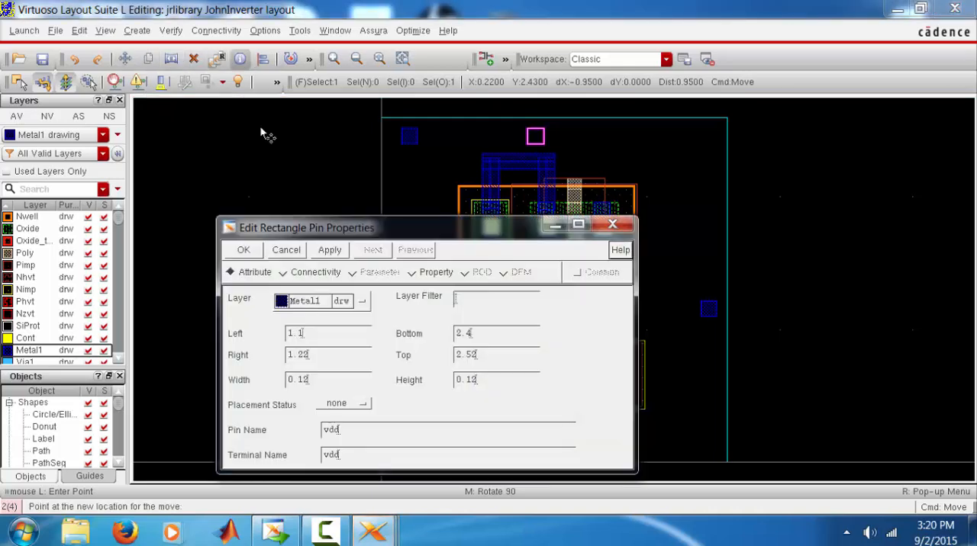
click(309, 274)
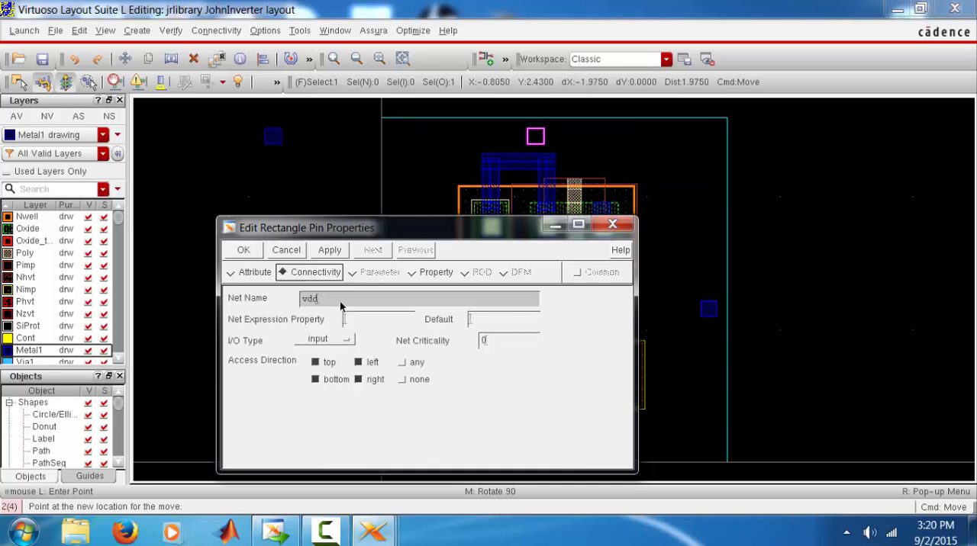
click(612, 223)
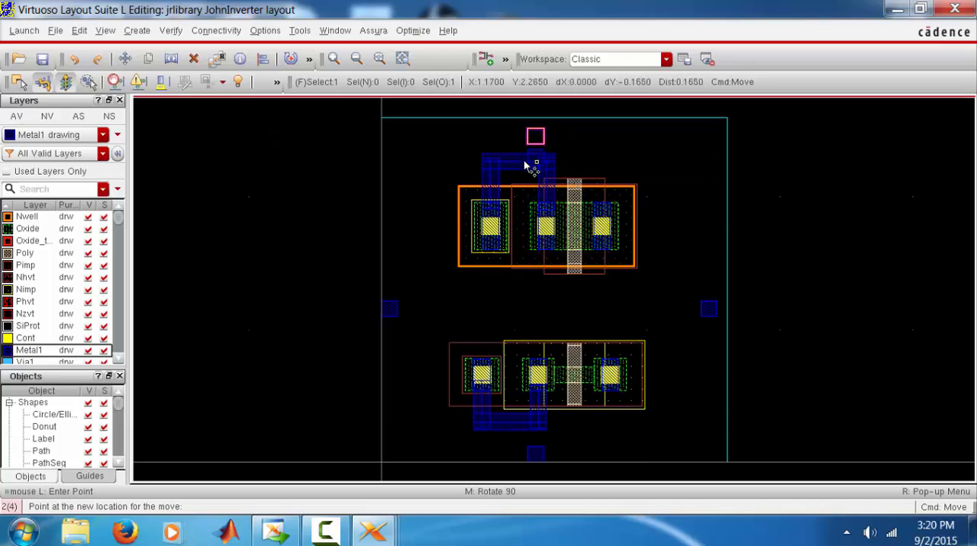
ctrl+scroll(526, 166, up, 2)
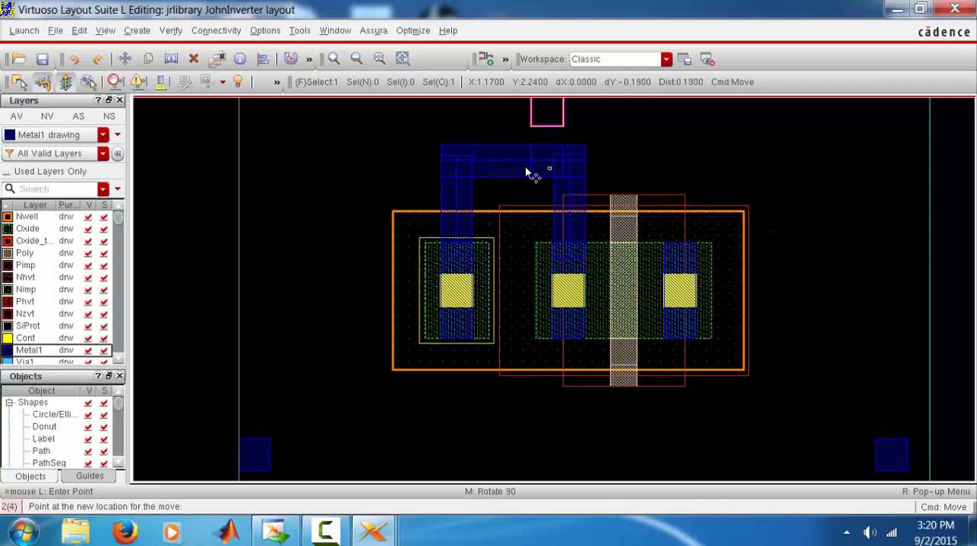
click(525, 169)
Check the net name of the pin below the NMOS and move it about 0.245 up onto the horizontal Metal1 path
ctrl+scroll(524, 170, down, 2)
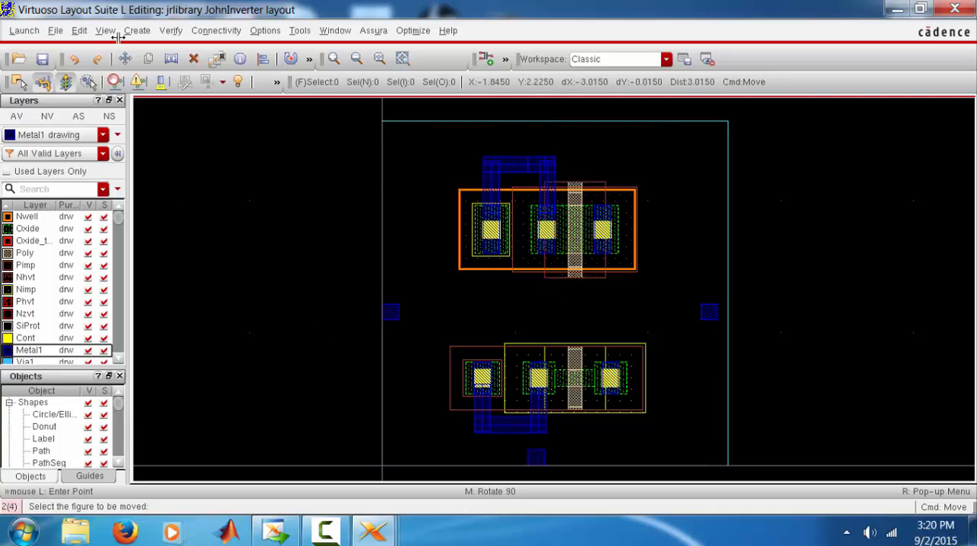
click(126, 60)
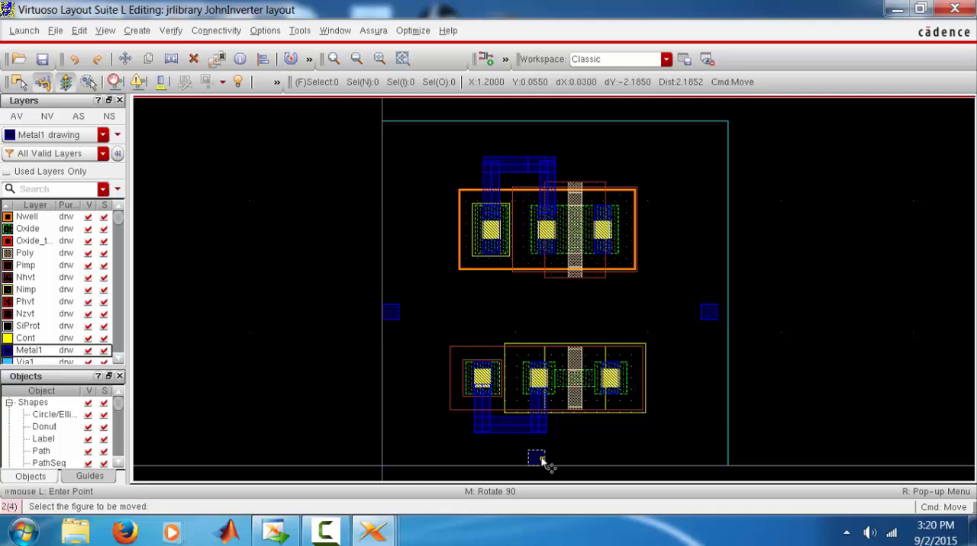
click(543, 462)
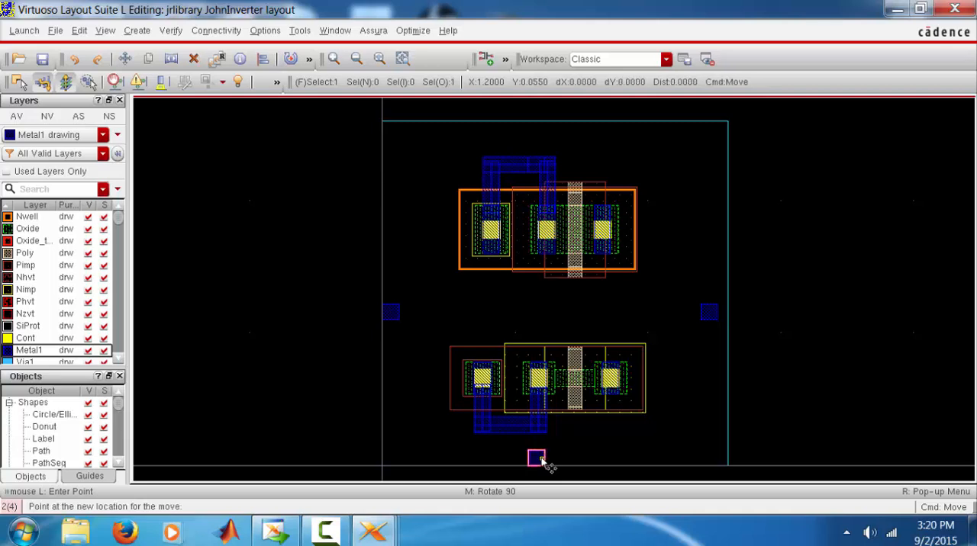
click(240, 61)
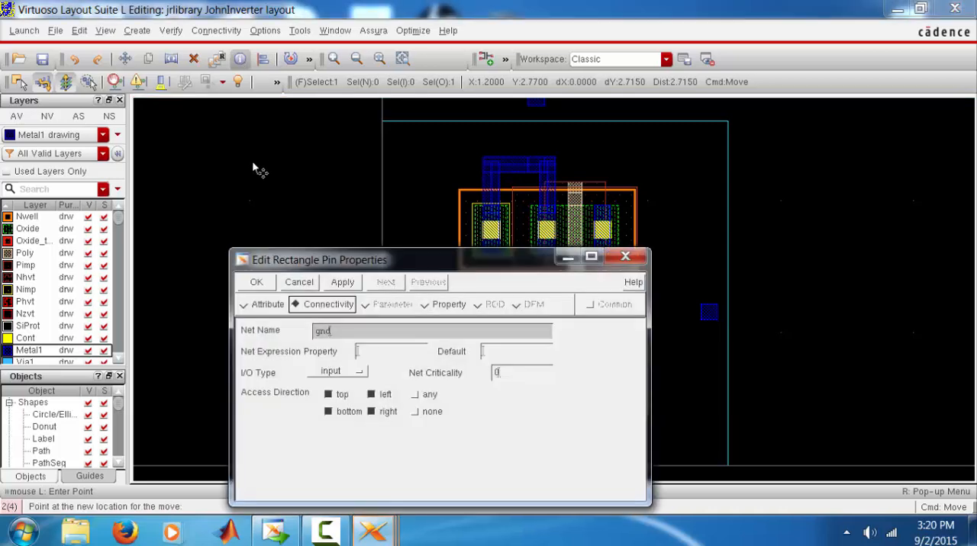
click(625, 257)
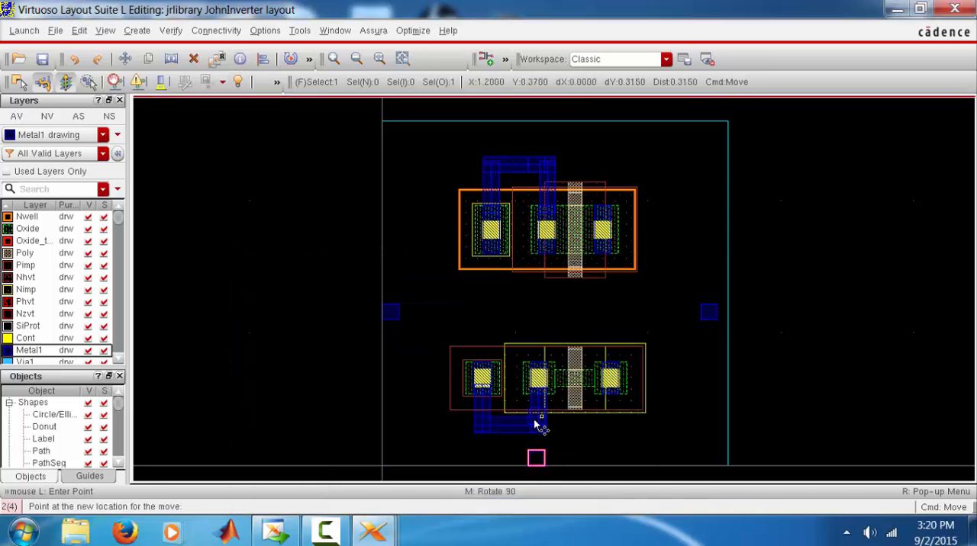
ctrl+scroll(533, 418, up, 2)
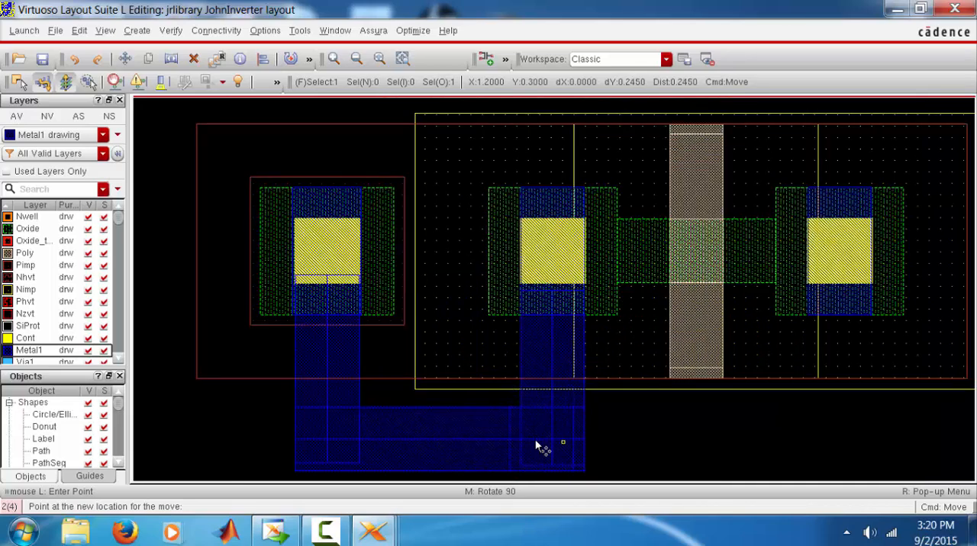
click(536, 441)
Switch to the Virtuoso log window and open the JohnInverter schematic from jrlibrary
ctrl+scroll(536, 441, down, 1)
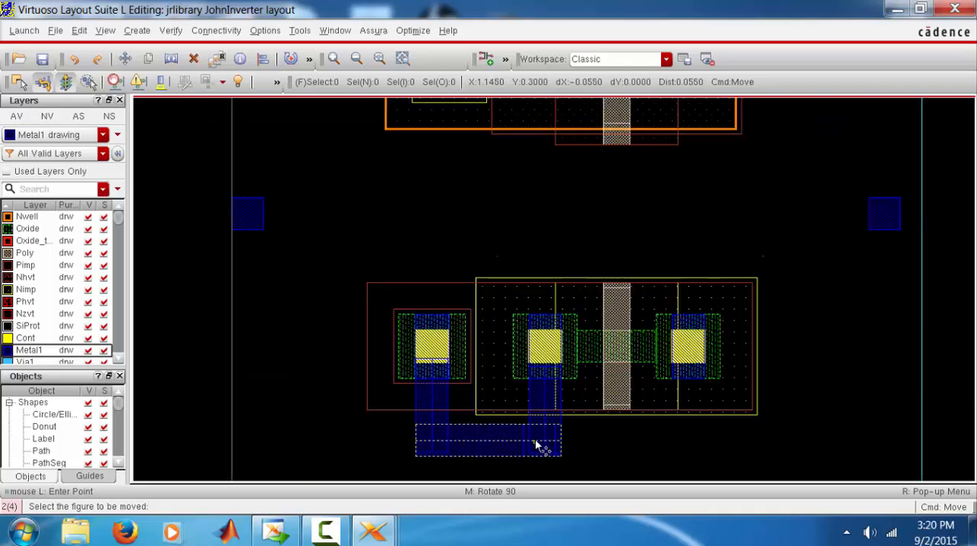
ctrl+scroll(536, 445, down, 1)
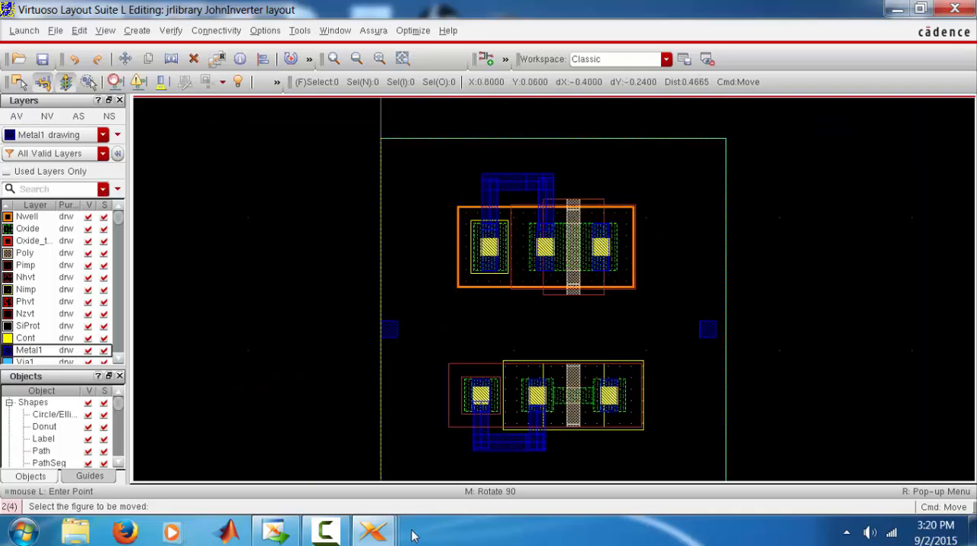
mouse_move(373, 532)
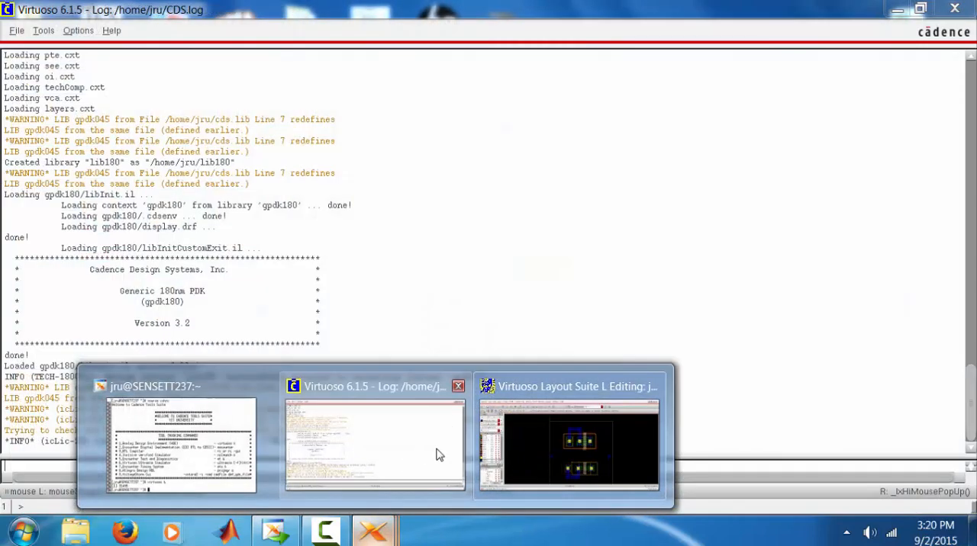
click(437, 452)
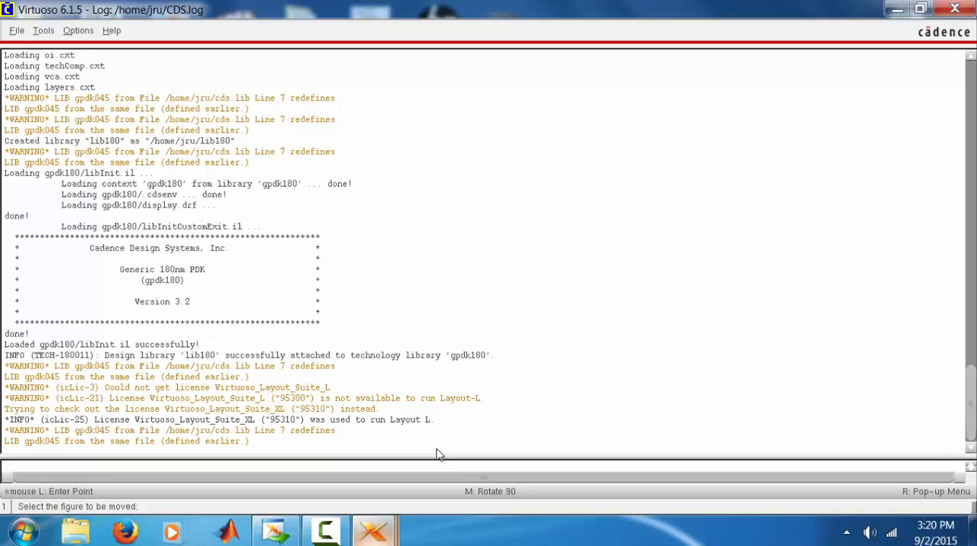
click(16, 31)
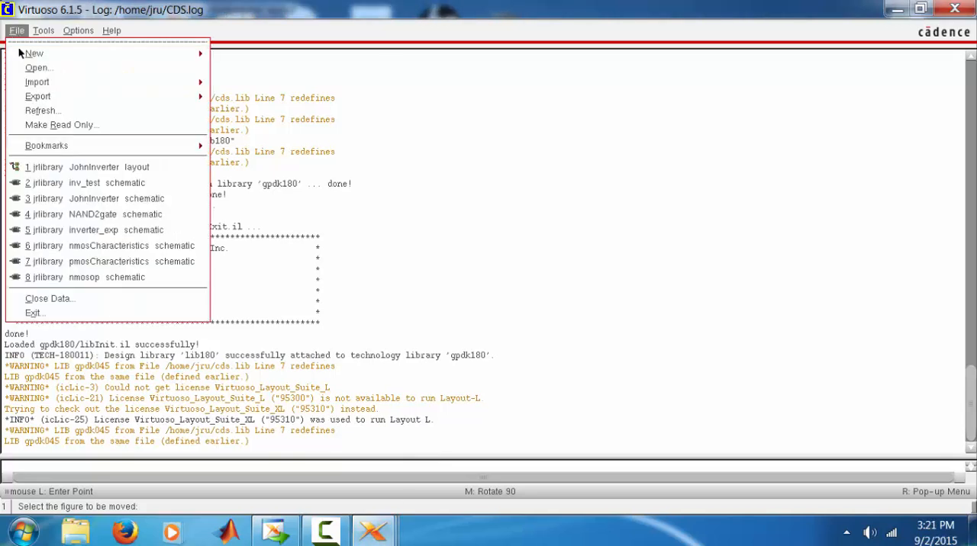
click(112, 201)
click(407, 272)
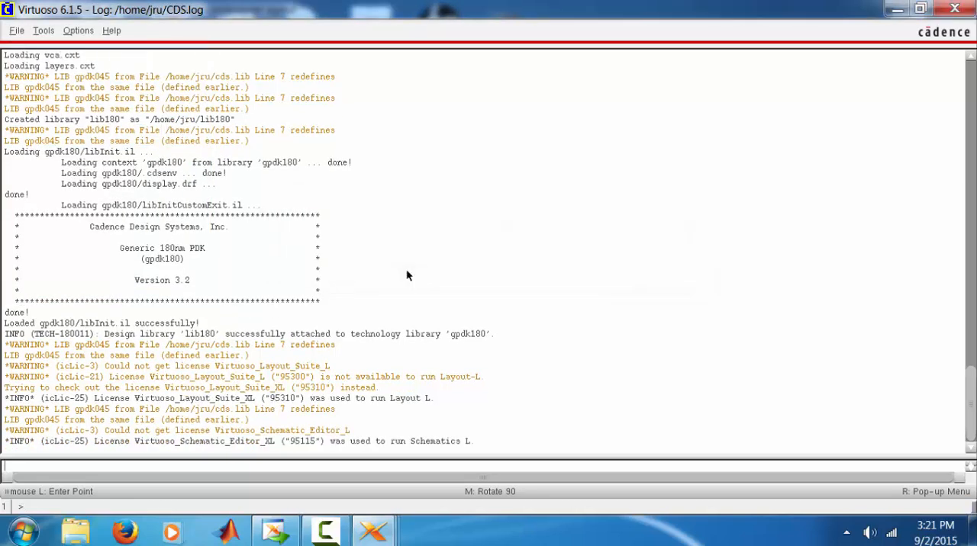
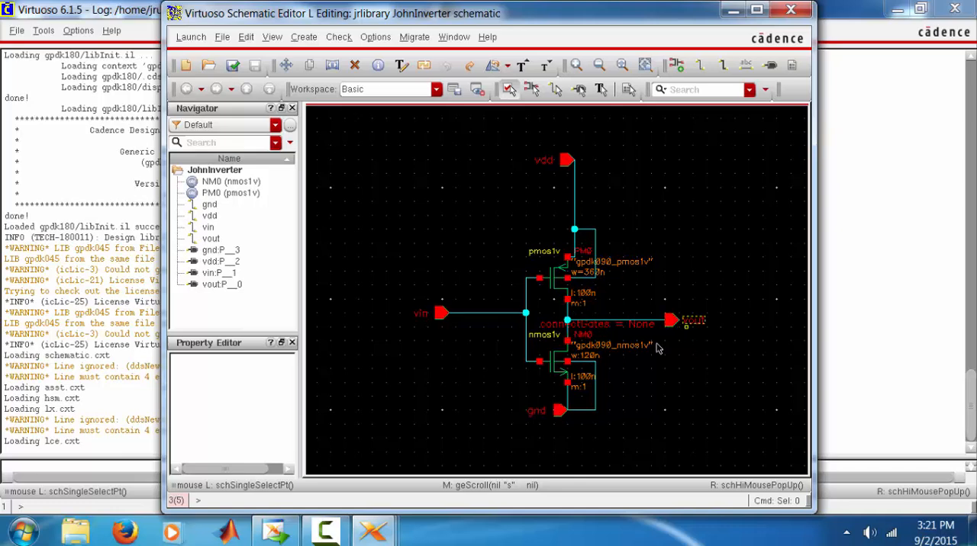
Switch to the layout window and check the net name of the pin near the right edge of the cell boundary
mouse_move(385, 532)
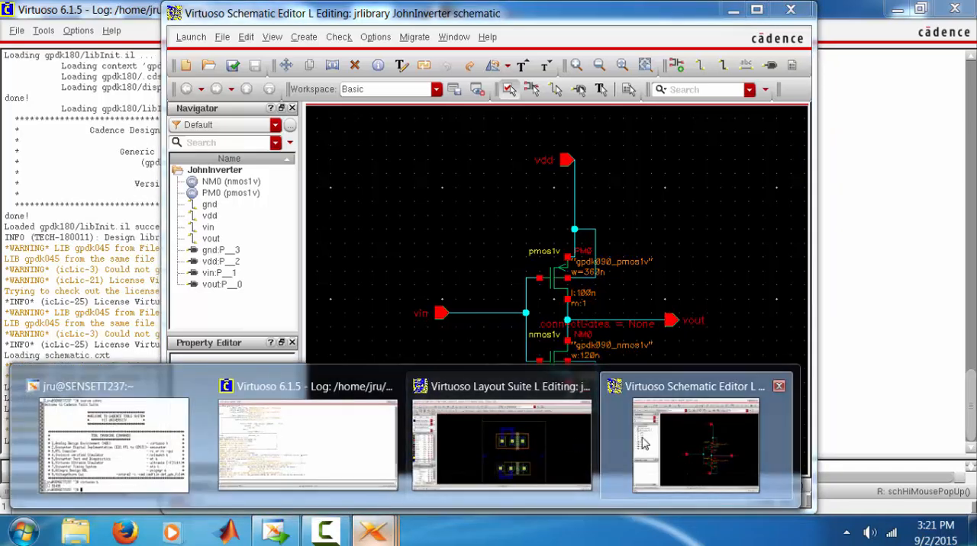
click(455, 443)
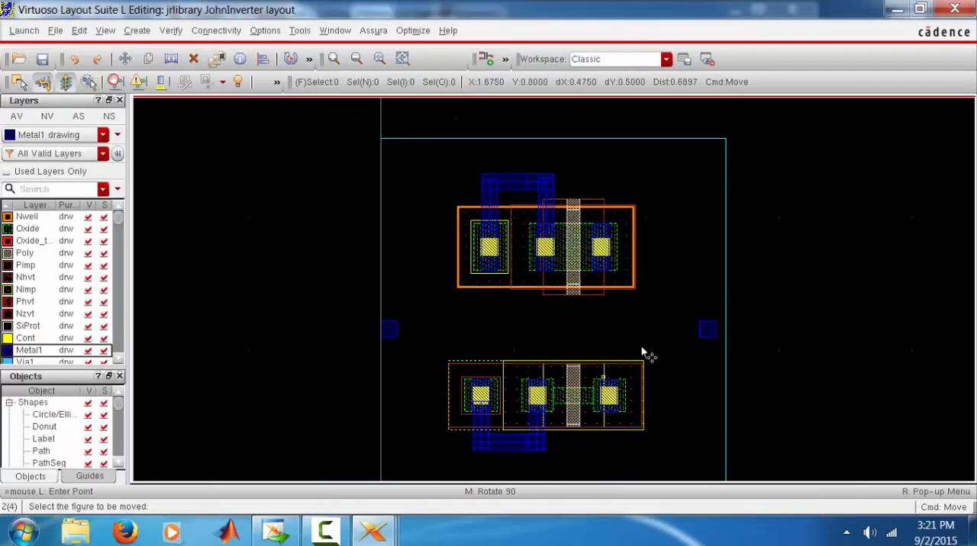
click(708, 330)
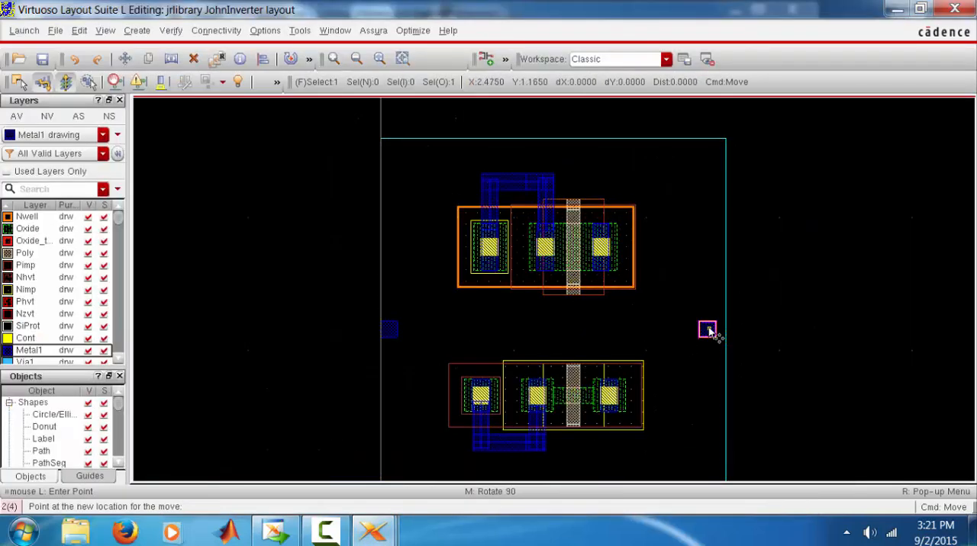
key(q)
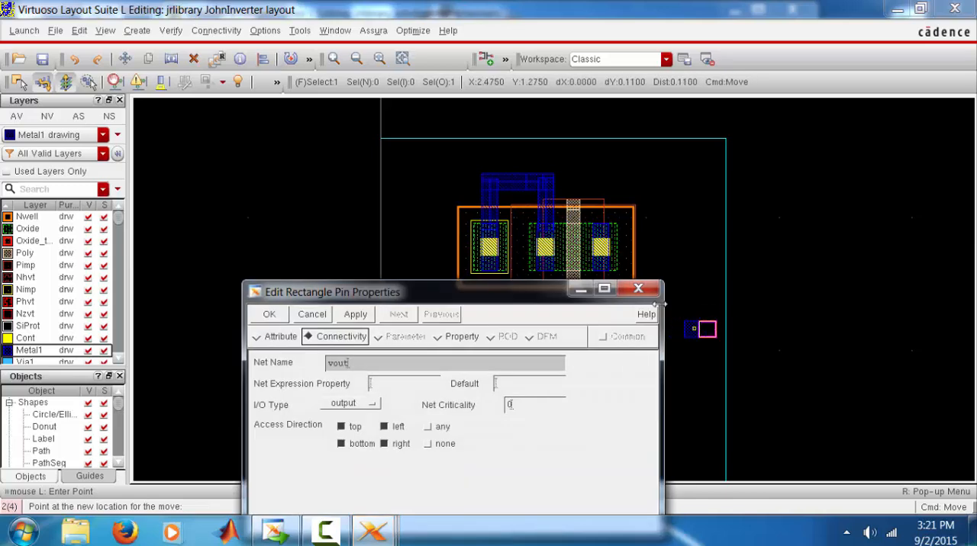
click(648, 290)
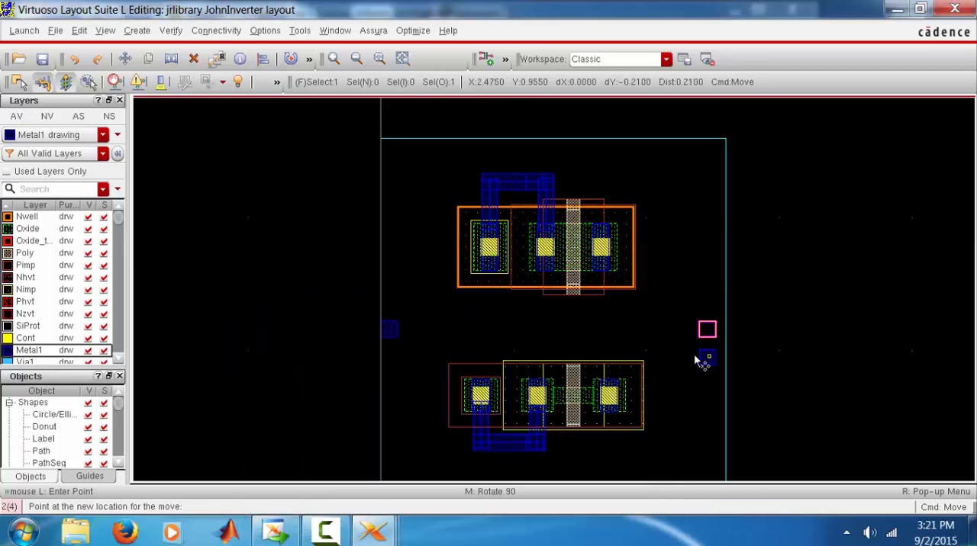
key(Escape)
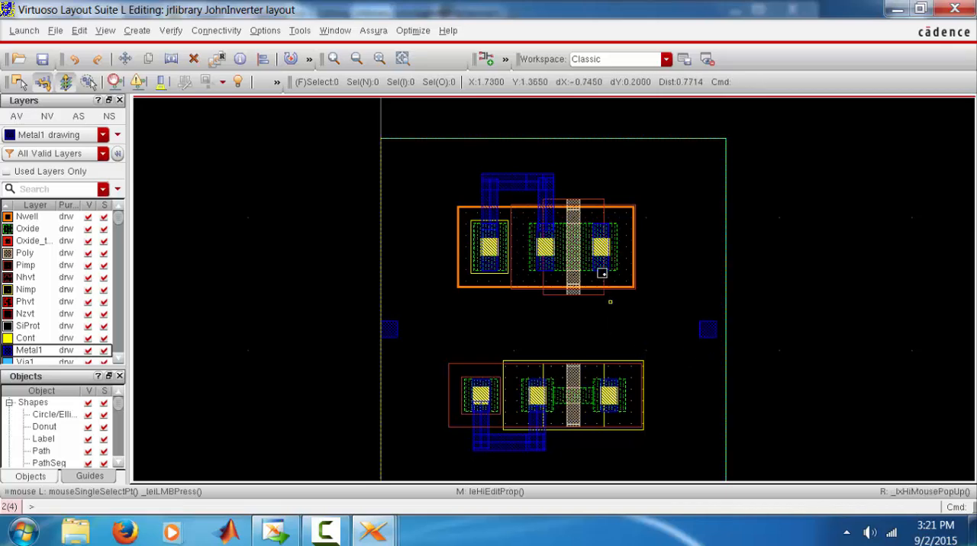
Draw vertical Metal1 paths about 0.435 long down from the PMOS's right contact and about 0.54 long up from the NMOS's right contact, overlapping midway
key(p)
ctrl+scroll(601, 272, up, 2)
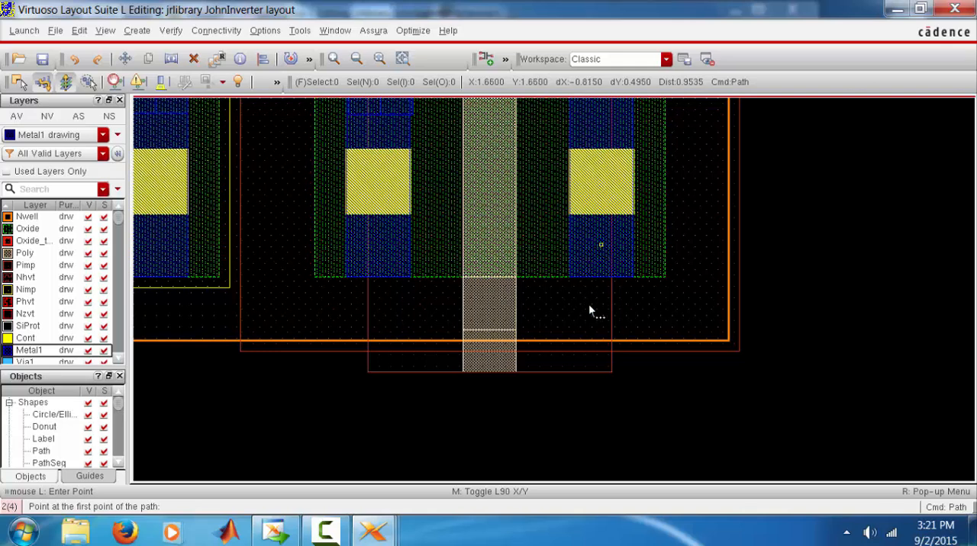
click(585, 341)
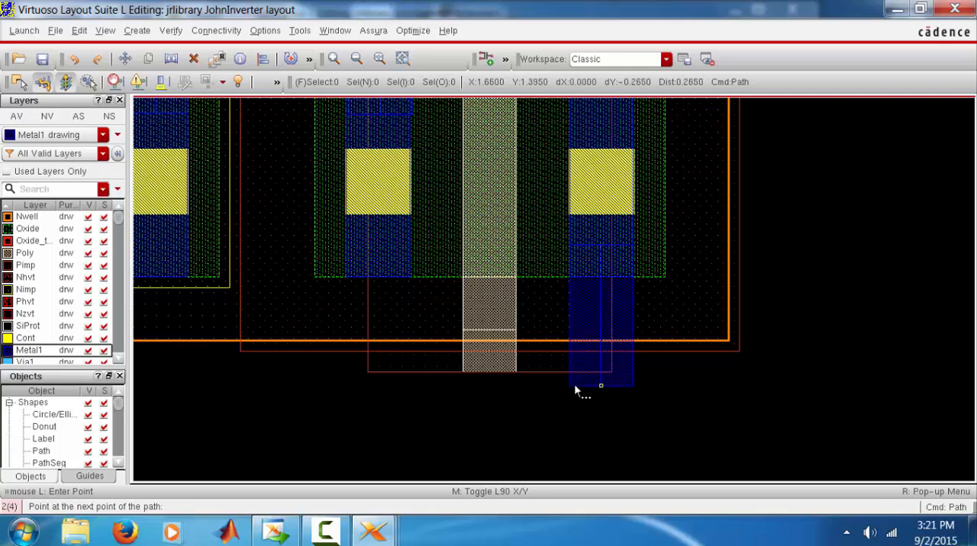
scroll(576, 388, down, 4)
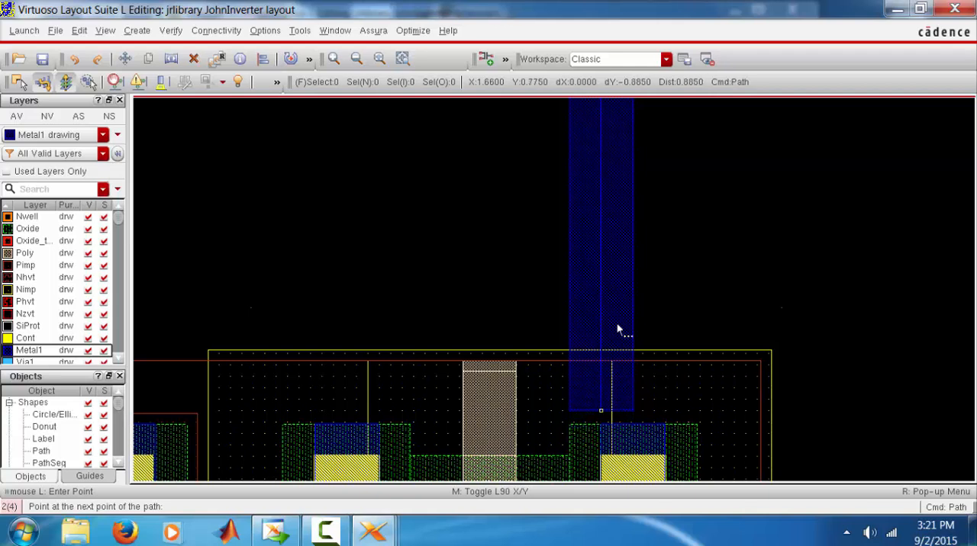
double_click(609, 186)
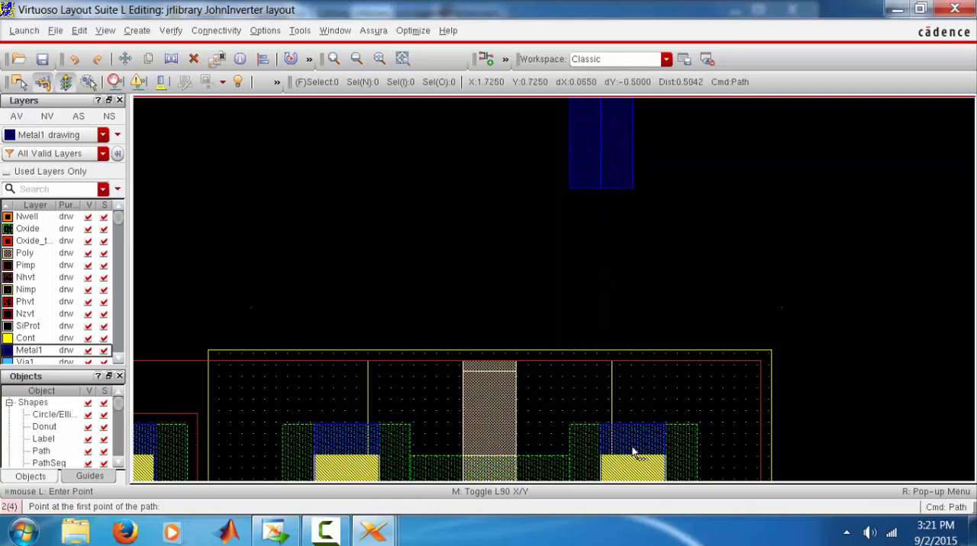
click(653, 256)
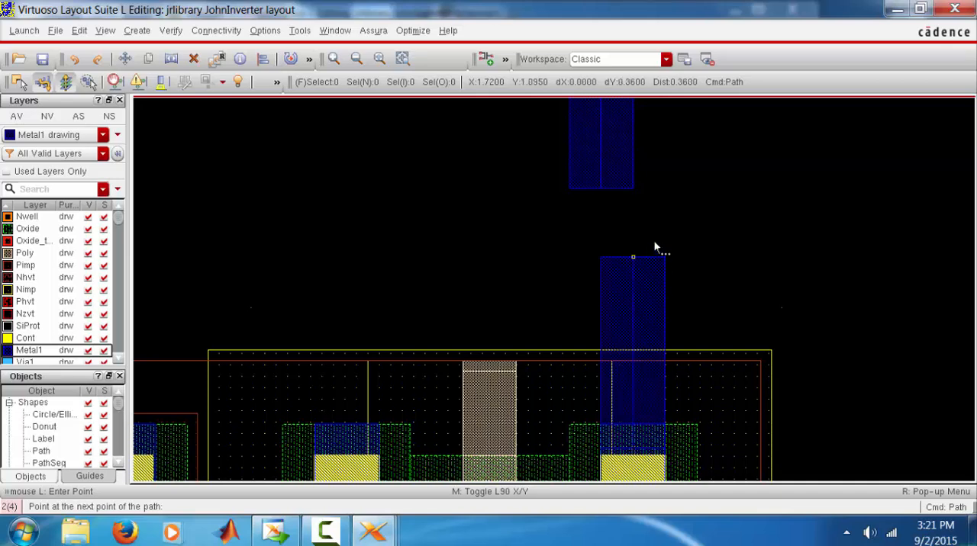
double_click(647, 161)
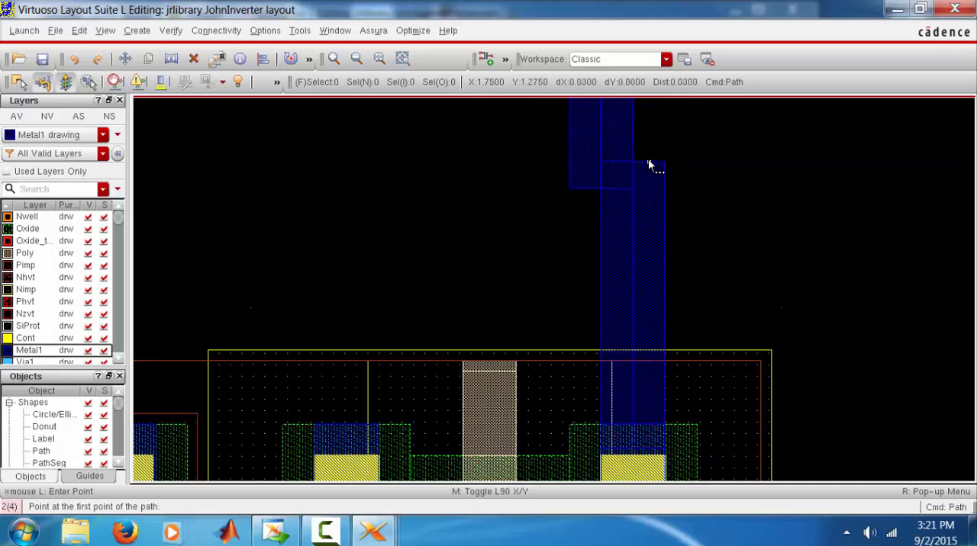
Draw a horizontal Metal1 path about 0.735 long from the junction of the two vertical paths toward the pin near the right boundary
ctrl+scroll(648, 160, down, 2)
ctrl+scroll(647, 167, up, 2)
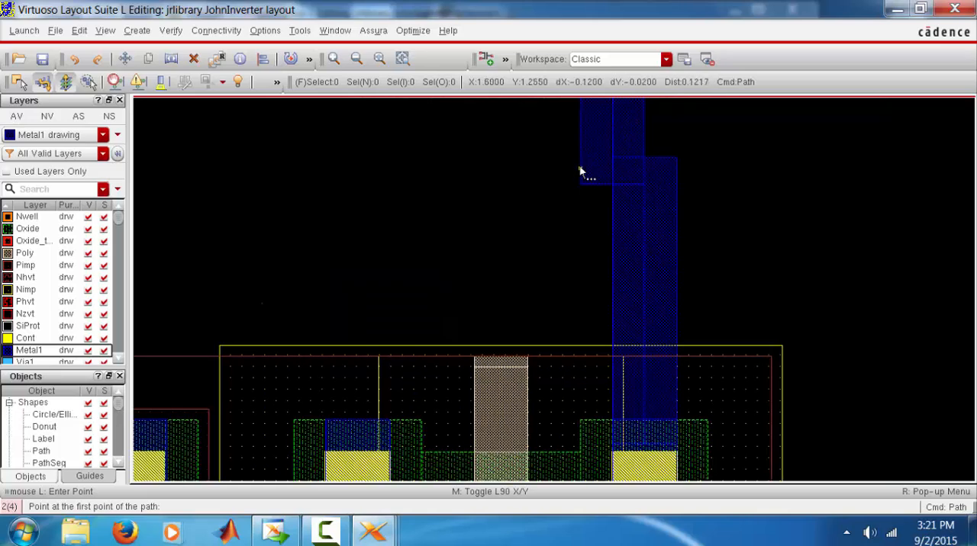
click(719, 225)
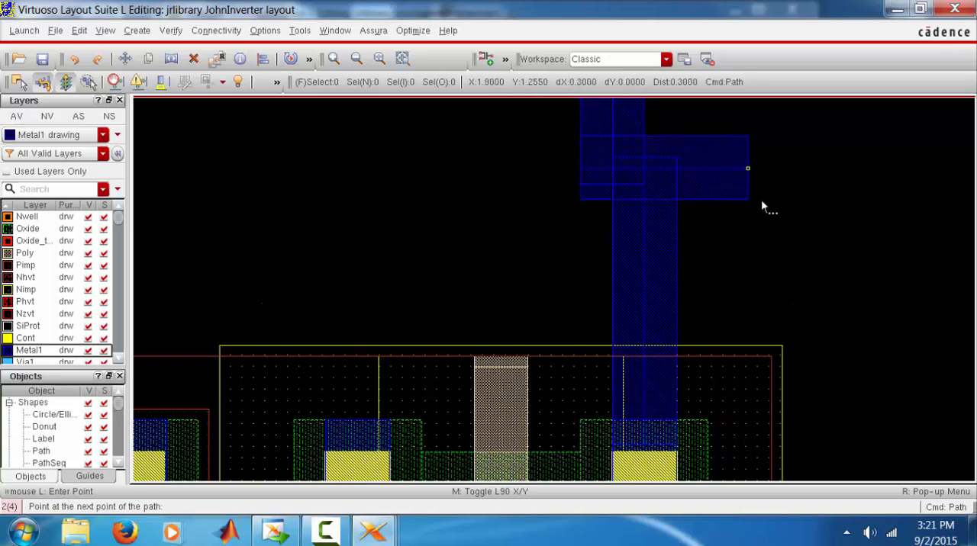
ctrl+scroll(784, 200, down, 1)
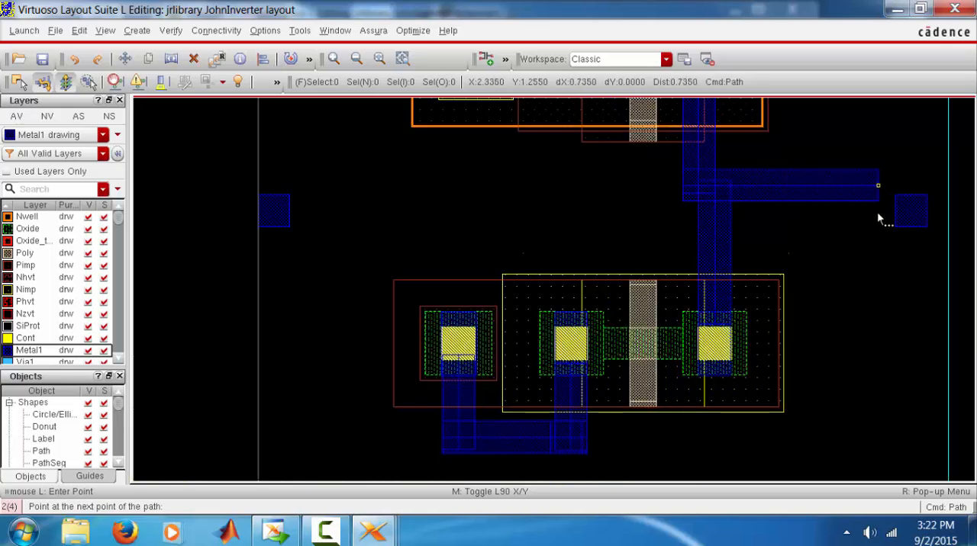
double_click(877, 212)
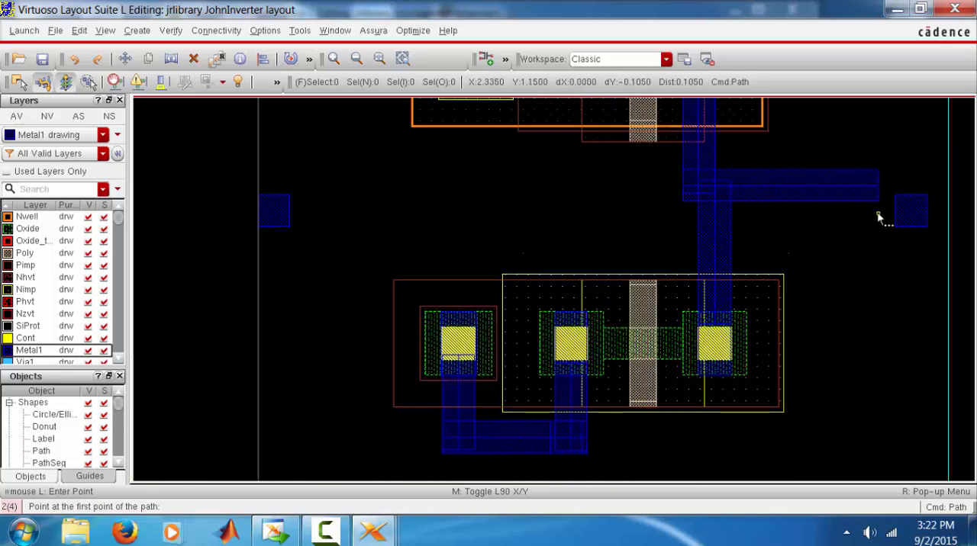
Move the pin near the right boundary about 0.09 up and 0.22 left onto the end of the horizontal Metal1 path
click(125, 59)
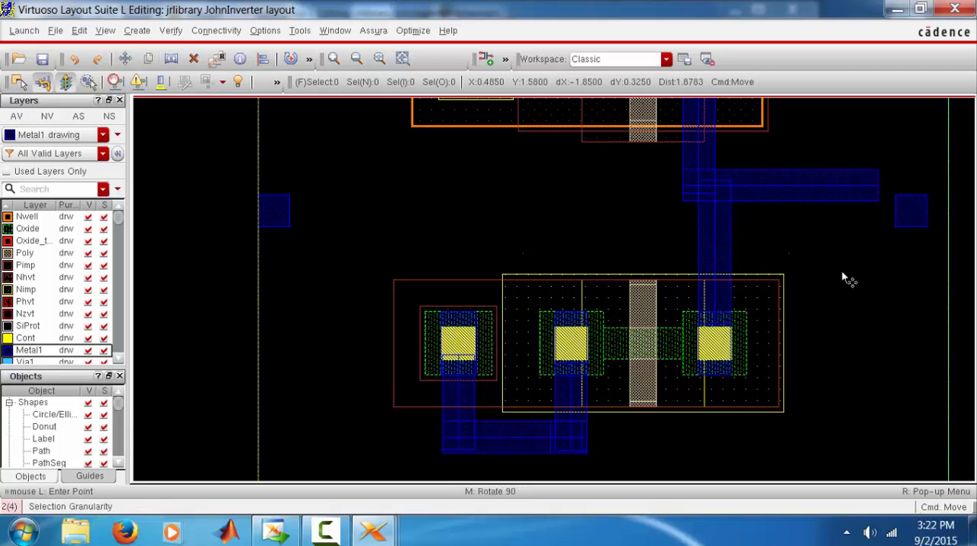
click(918, 199)
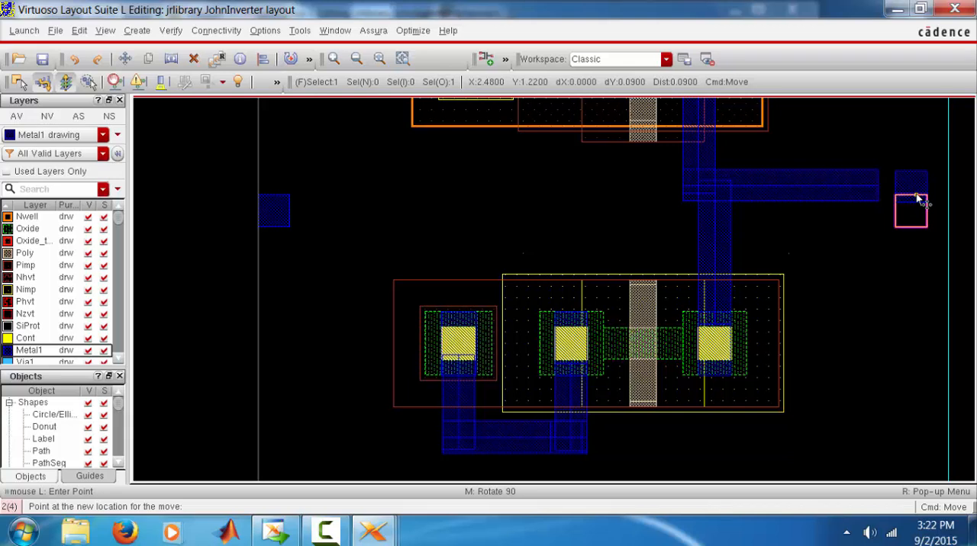
click(918, 198)
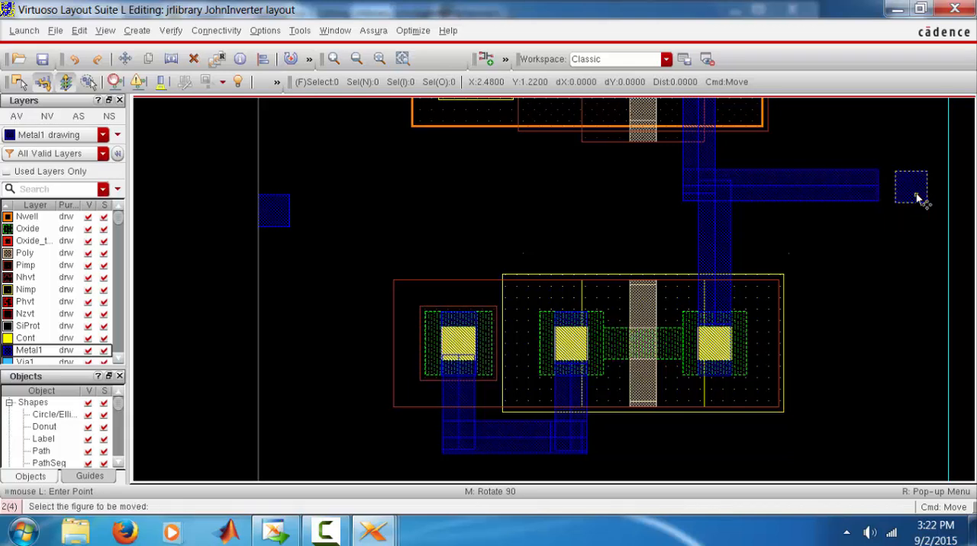
click(858, 192)
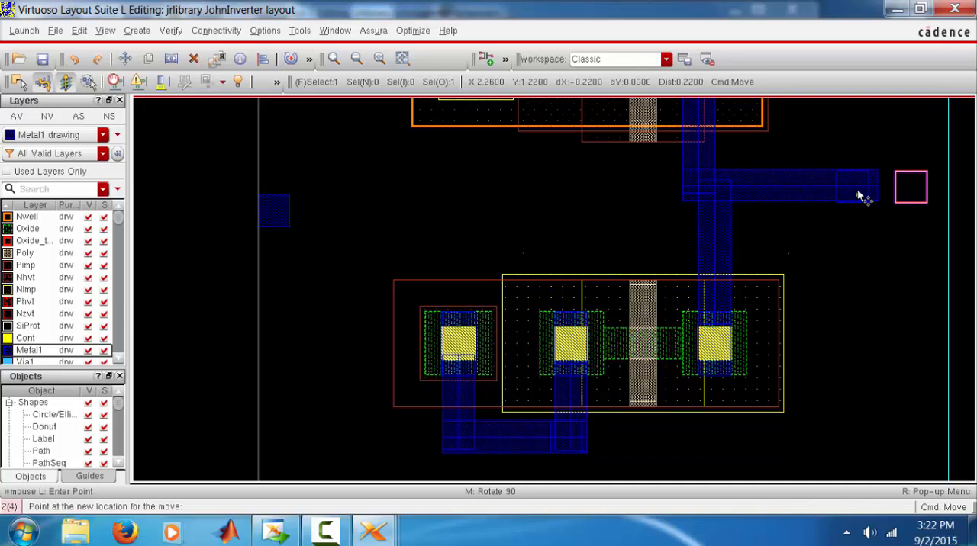
click(857, 192)
Nudge the pin 0.005 up so its edges align with the horizontal Metal1 path, and save the layout
ctrl+scroll(857, 192, up, 2)
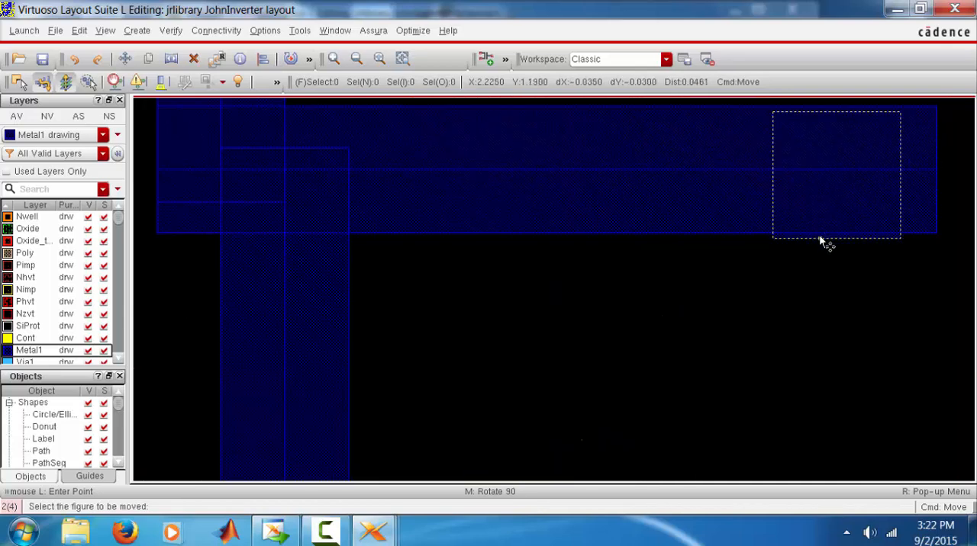
click(821, 240)
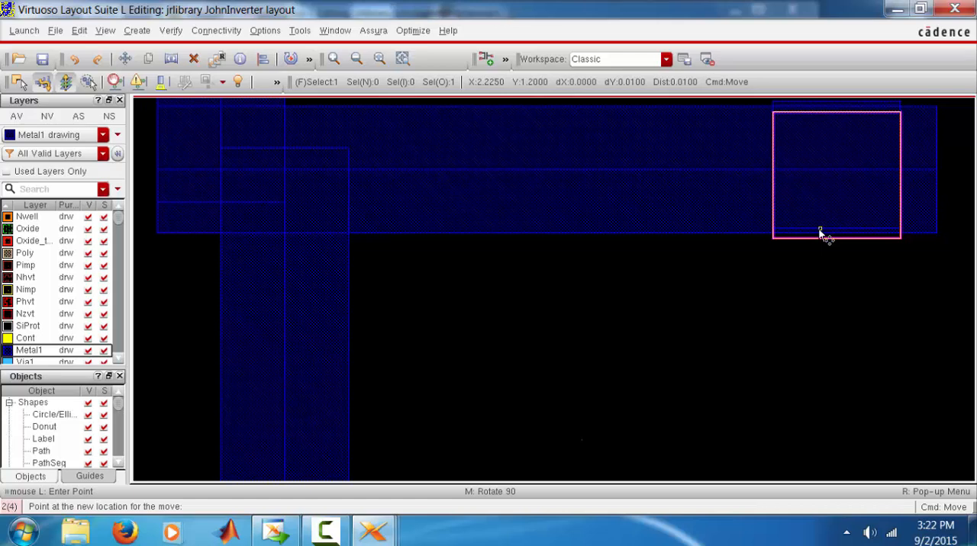
click(820, 236)
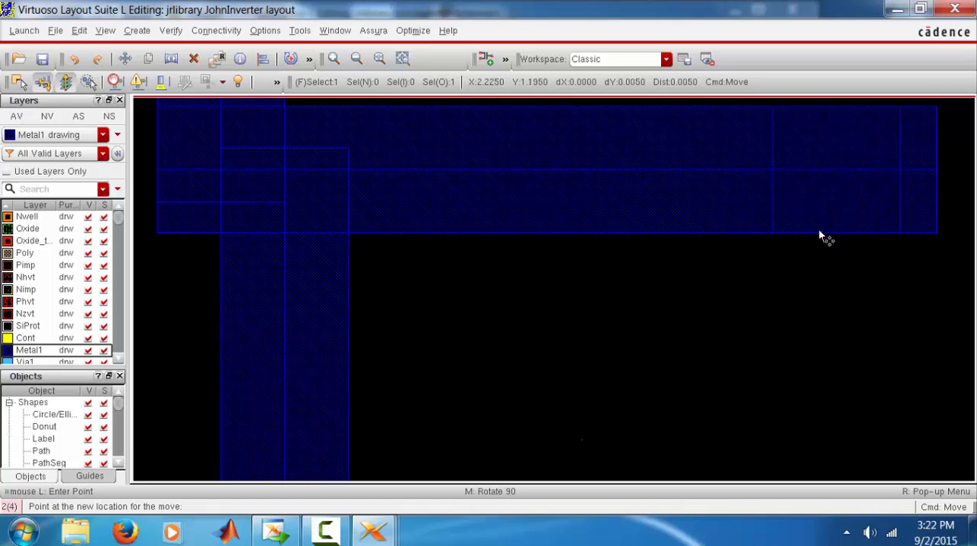
click(42, 59)
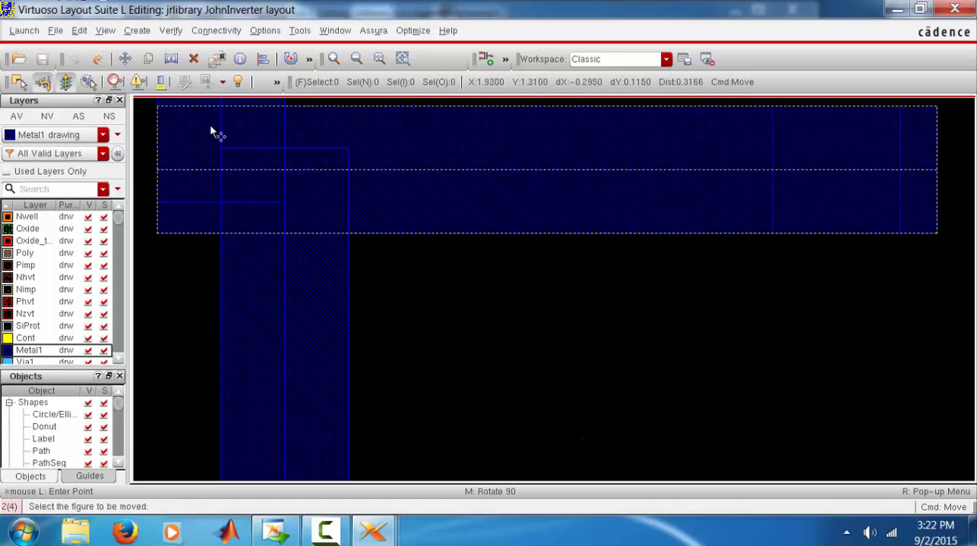
Draw a vertical path about 0.625 long on the Poly layer from the PMOS gate down to the NMOS gate
key(shift+z)
key(shift+z)
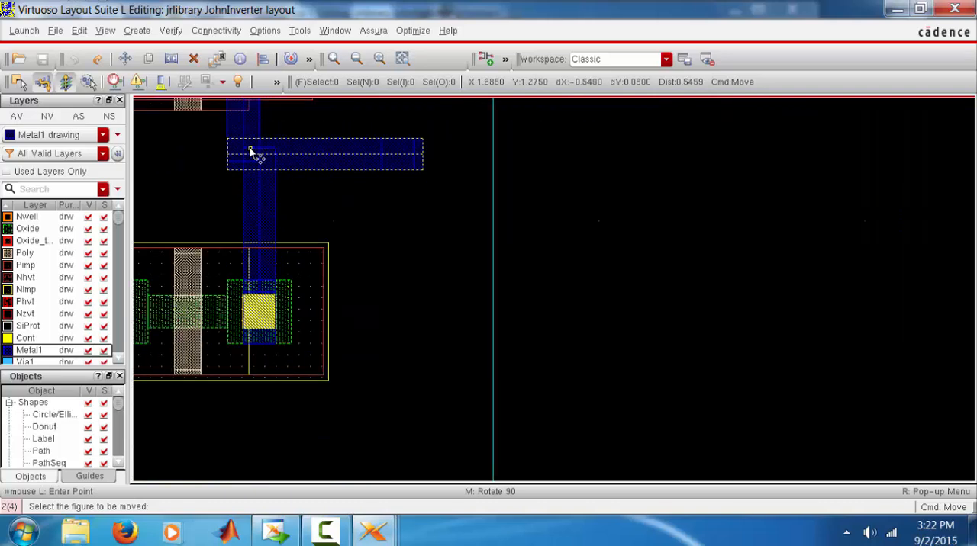
key(Up)
key(Left)
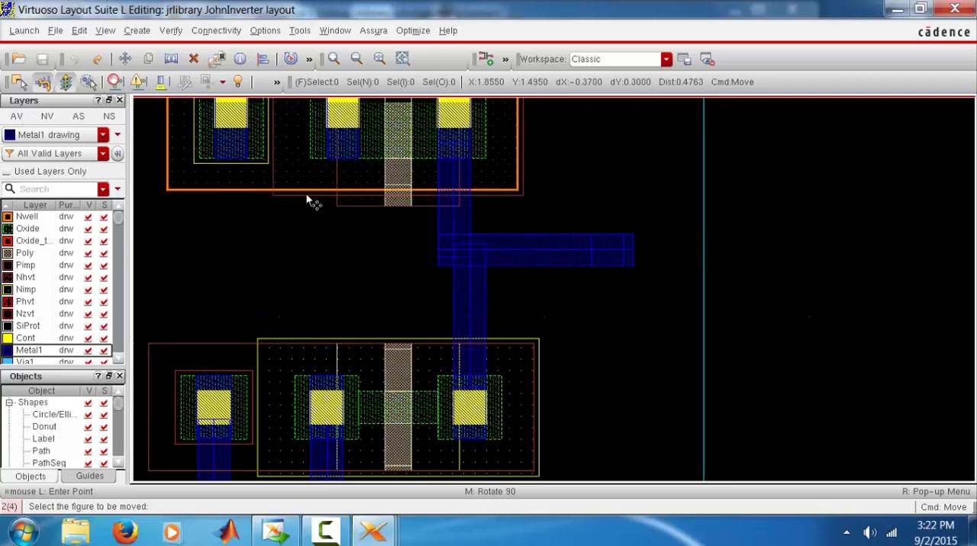
key(Left)
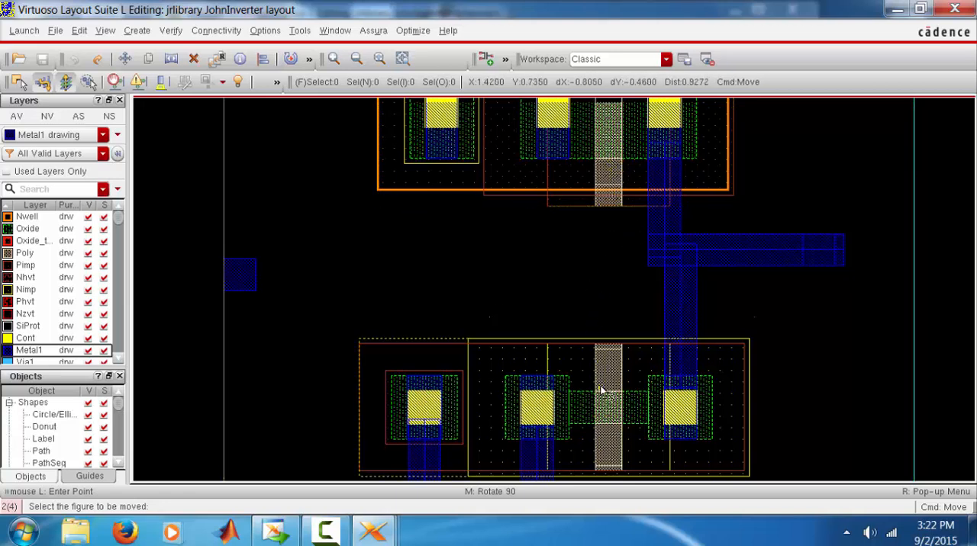
click(25, 253)
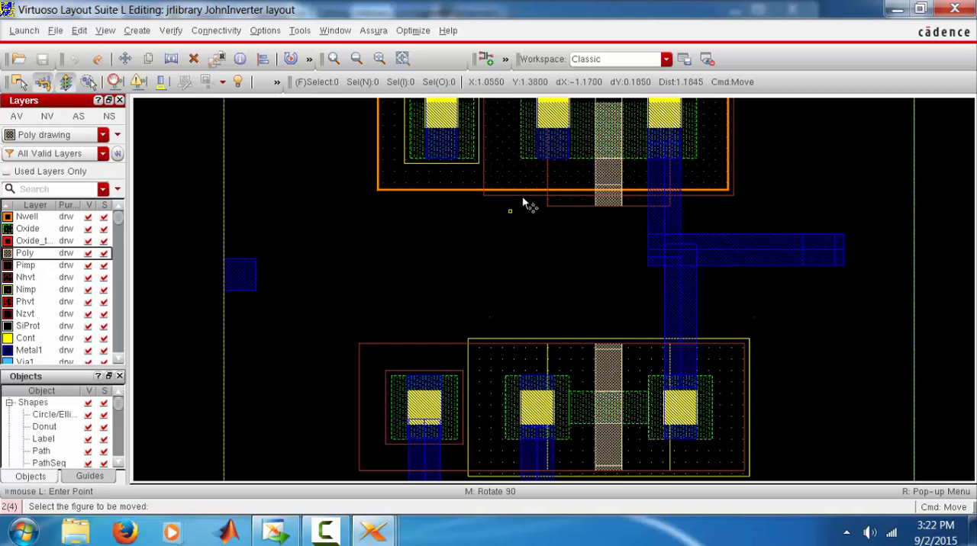
key(p)
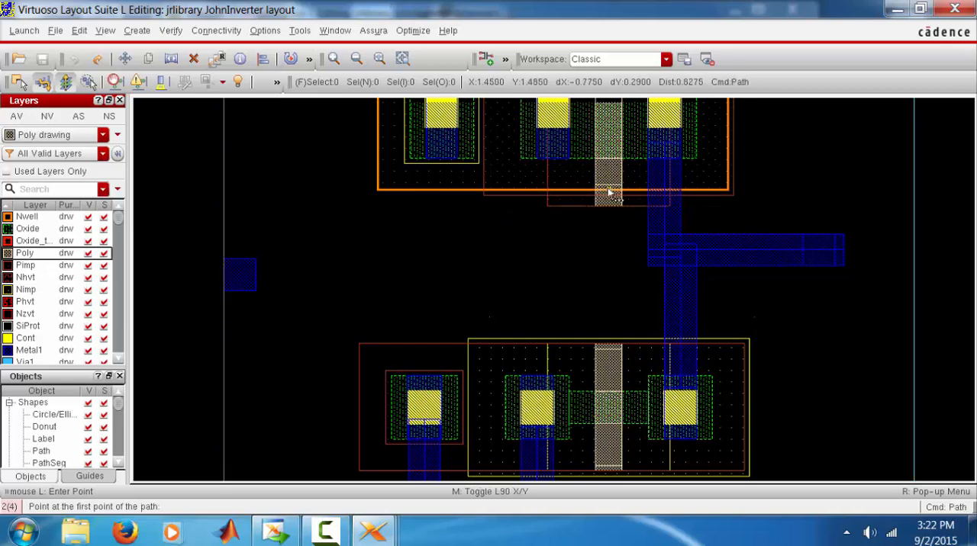
ctrl+scroll(610, 194, up, 2)
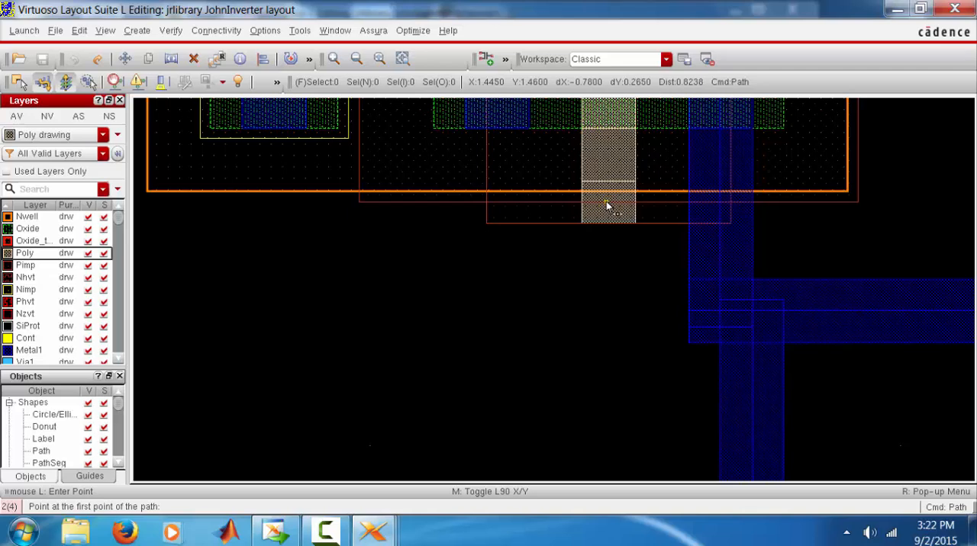
click(606, 204)
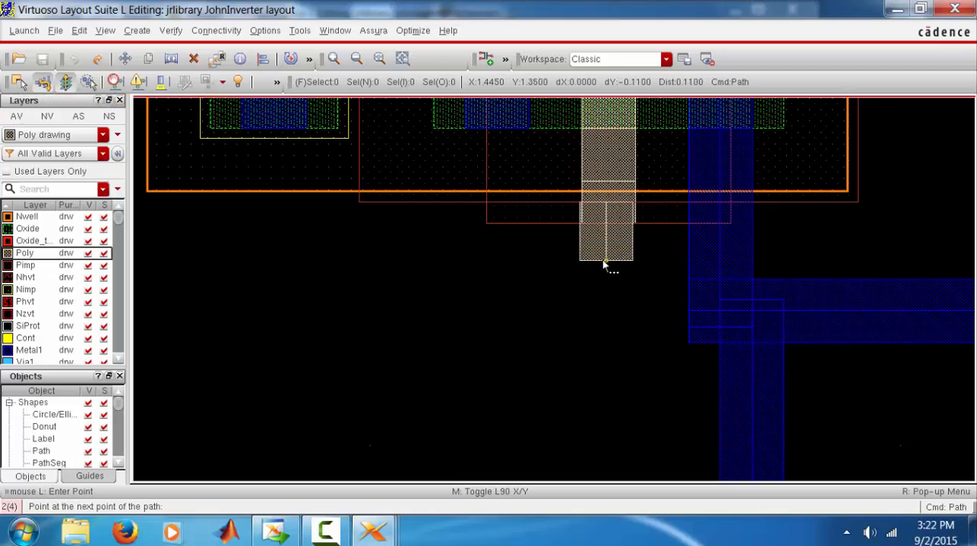
scroll(594, 335, down, 2)
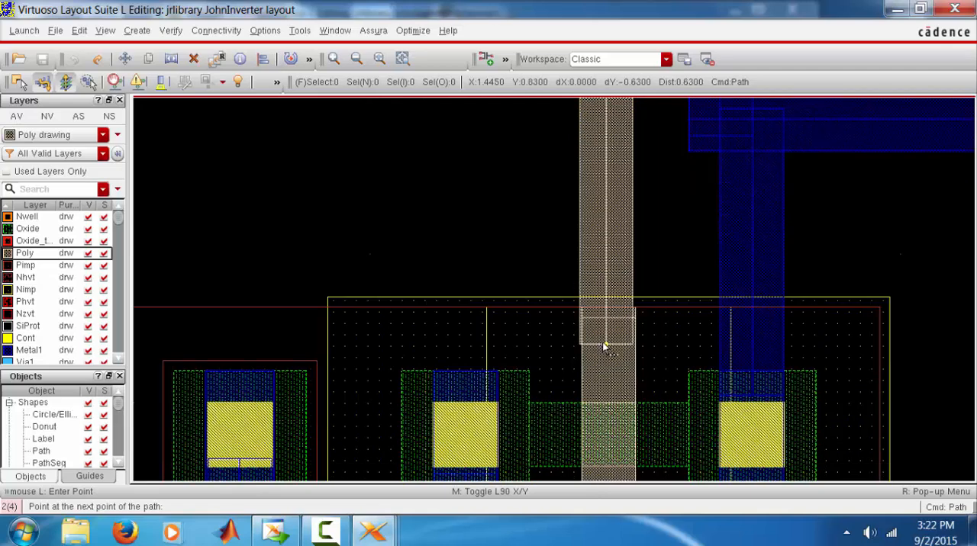
double_click(605, 345)
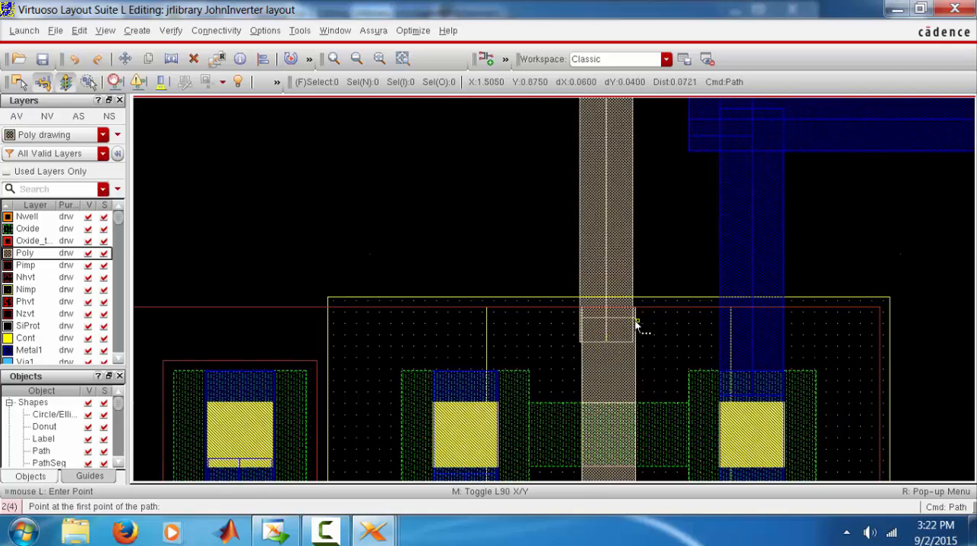
Move the vertical Poly path 0.005 to the right so its edges align with the NMOS gate
ctrl+scroll(633, 324, up, 2)
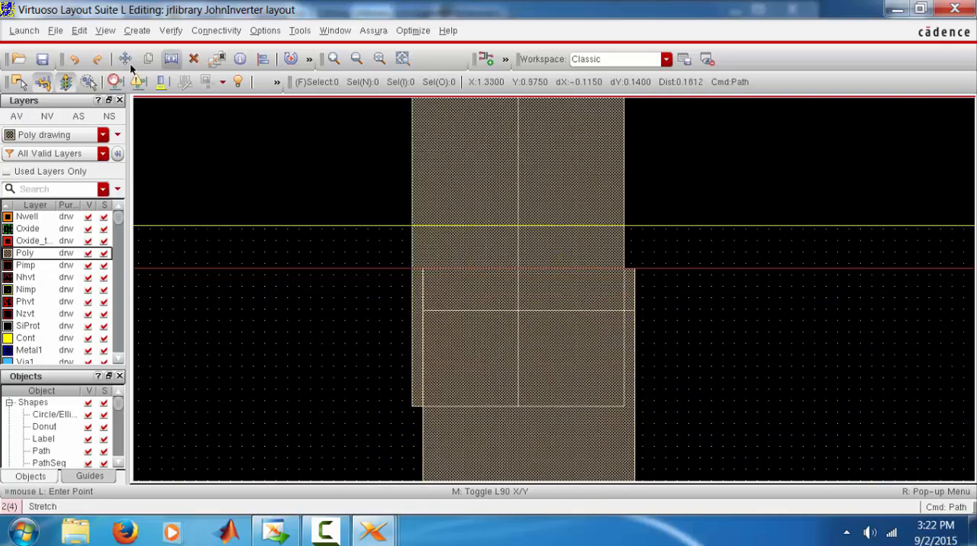
click(123, 60)
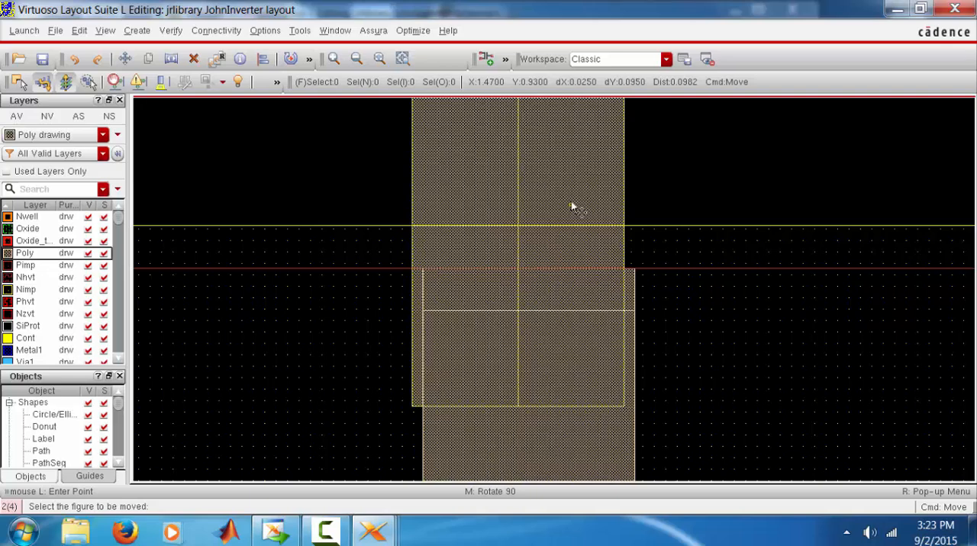
click(571, 205)
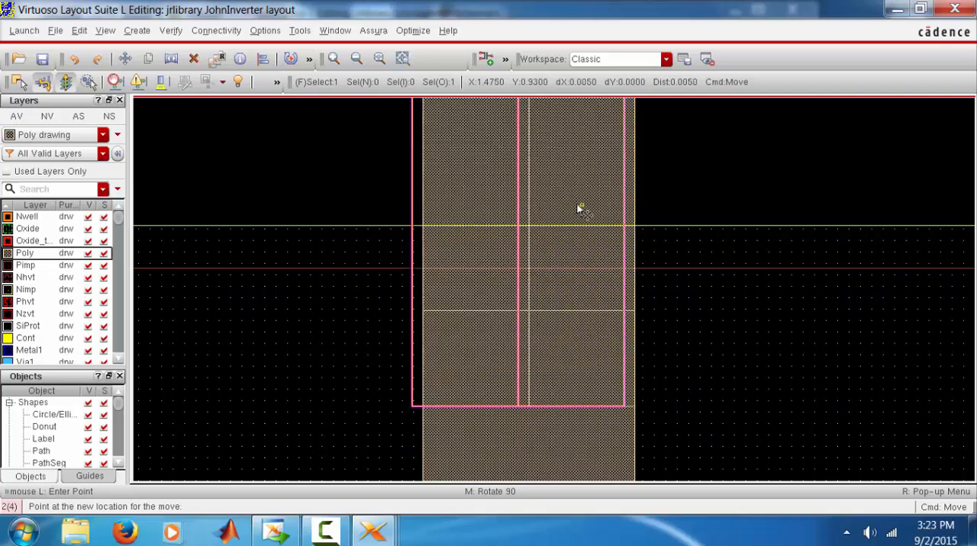
click(579, 208)
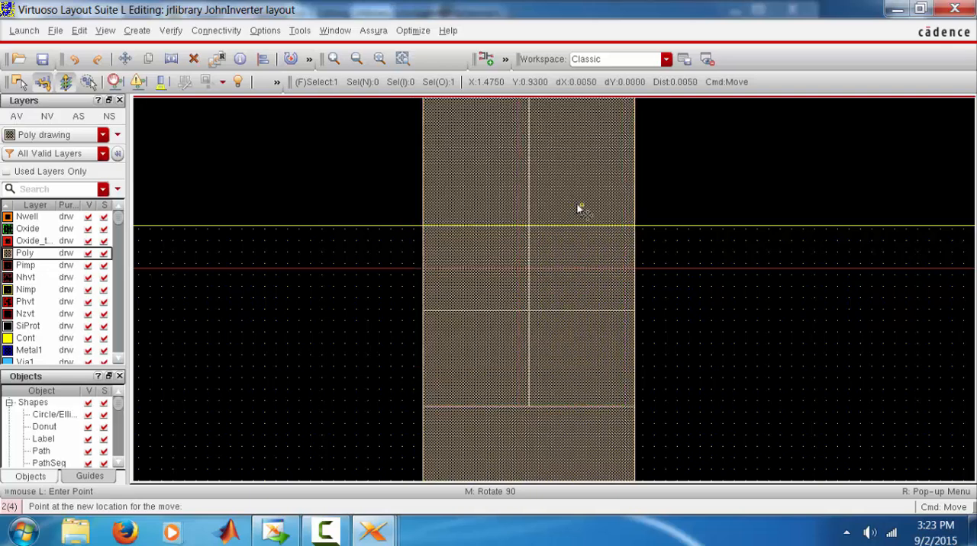
Draw a horizontal Metal1 path about 1.45 long from the pin on the left boundary to the right edge of the vertical Poly path
click(381, 59)
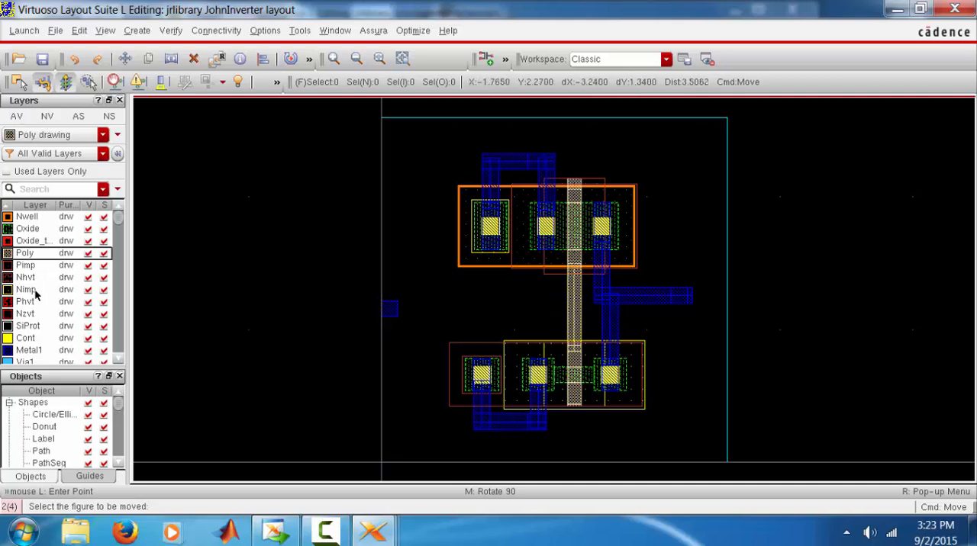
click(28, 351)
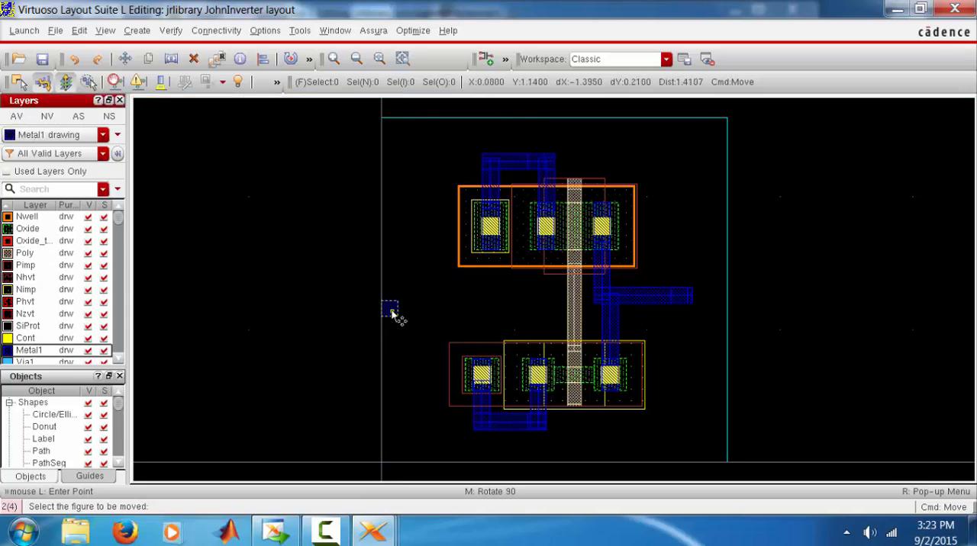
ctrl+scroll(391, 313, up, 1)
ctrl+scroll(391, 314, up, 1)
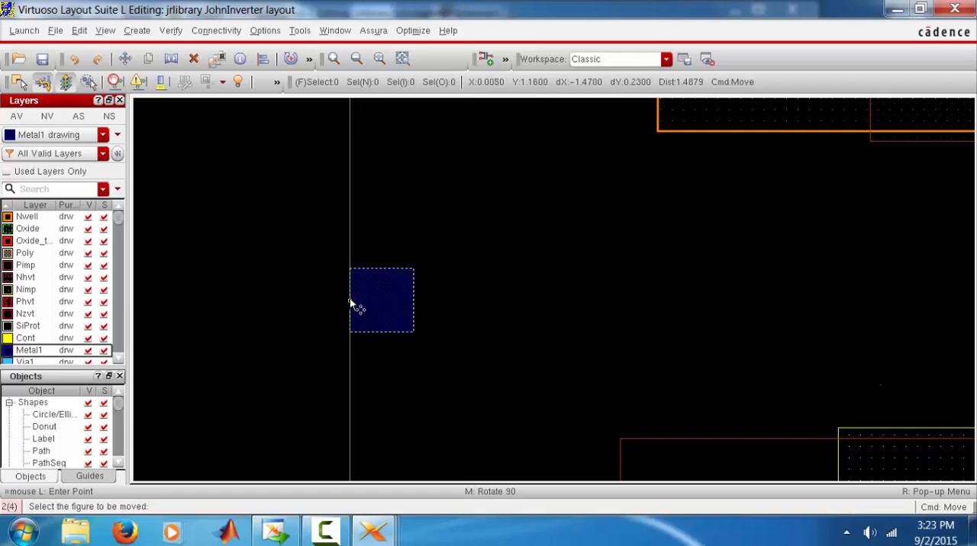
click(350, 303)
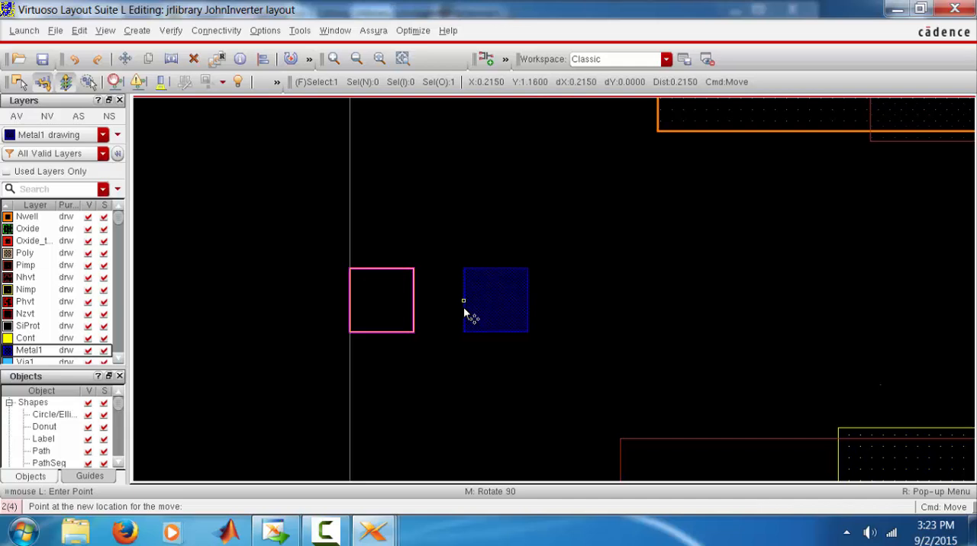
key(Escape)
key(p)
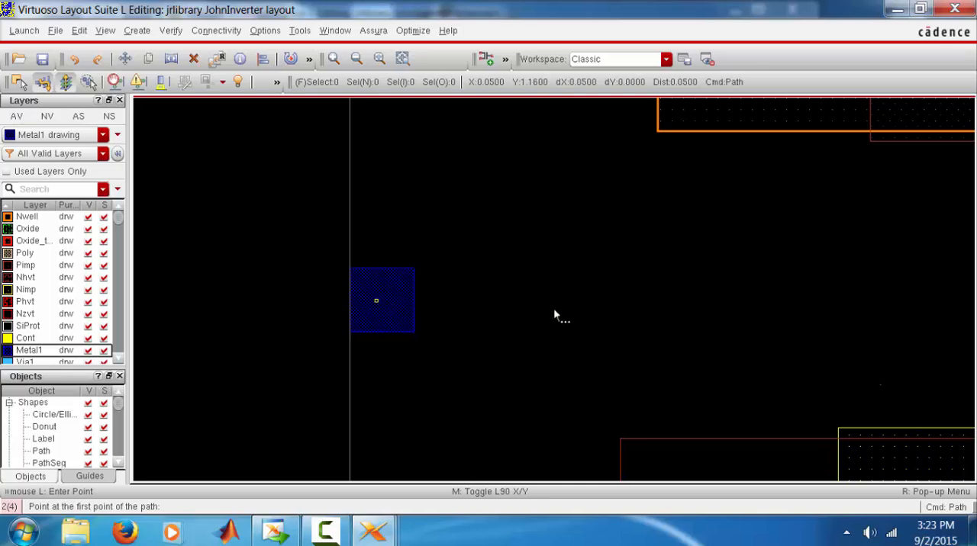
click(376, 301)
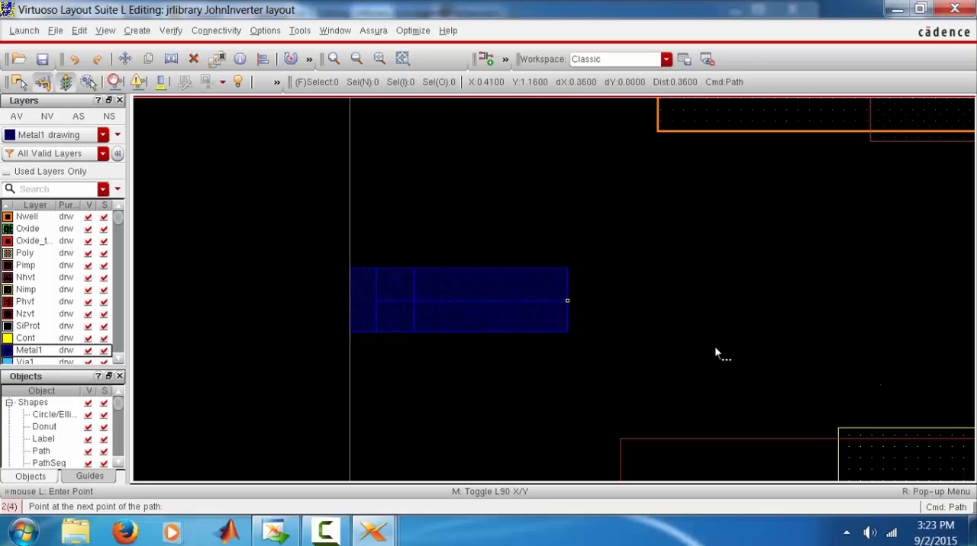
ctrl+scroll(714, 345, down, 1)
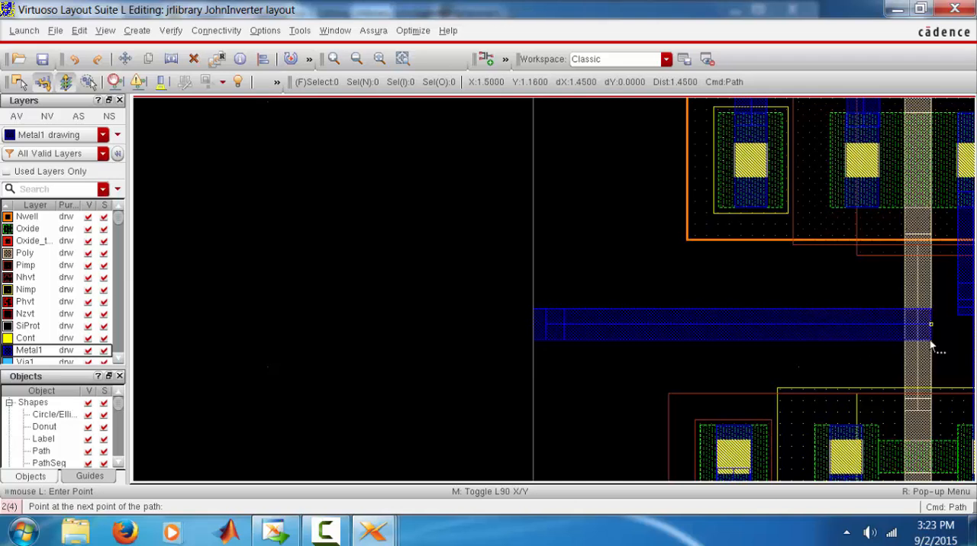
double_click(930, 348)
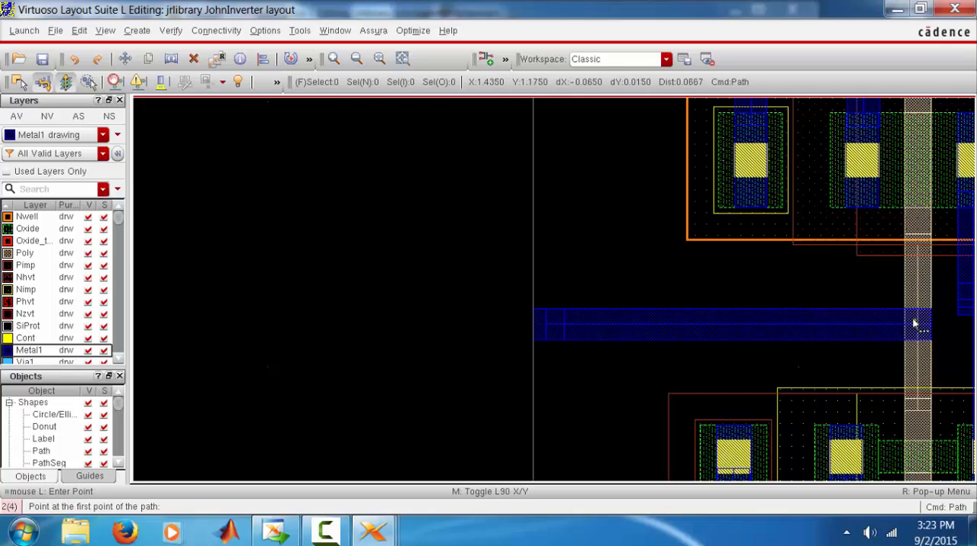
Place a single M1_POv via where the horizontal Metal1 path meets the vertical Poly path, and save the layout
click(135, 31)
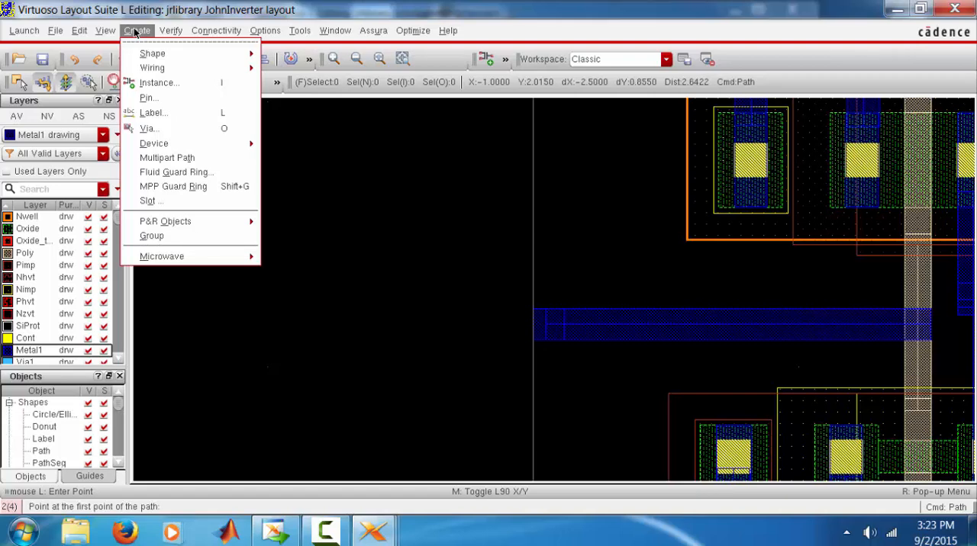
click(174, 130)
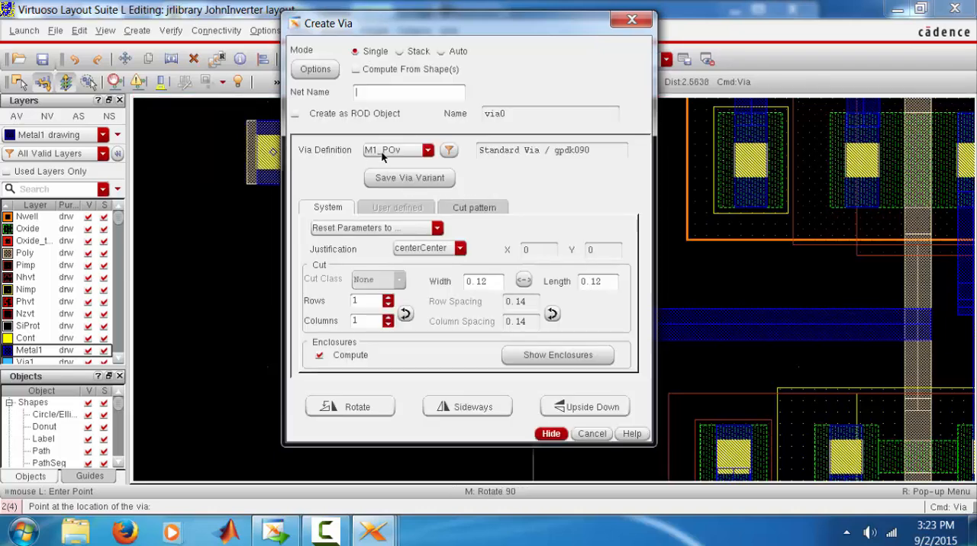
click(428, 150)
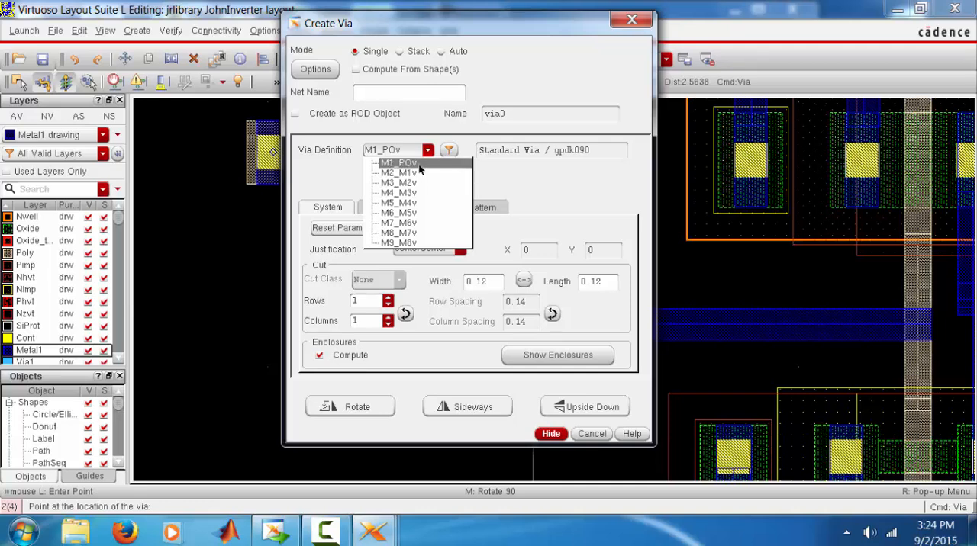
click(418, 164)
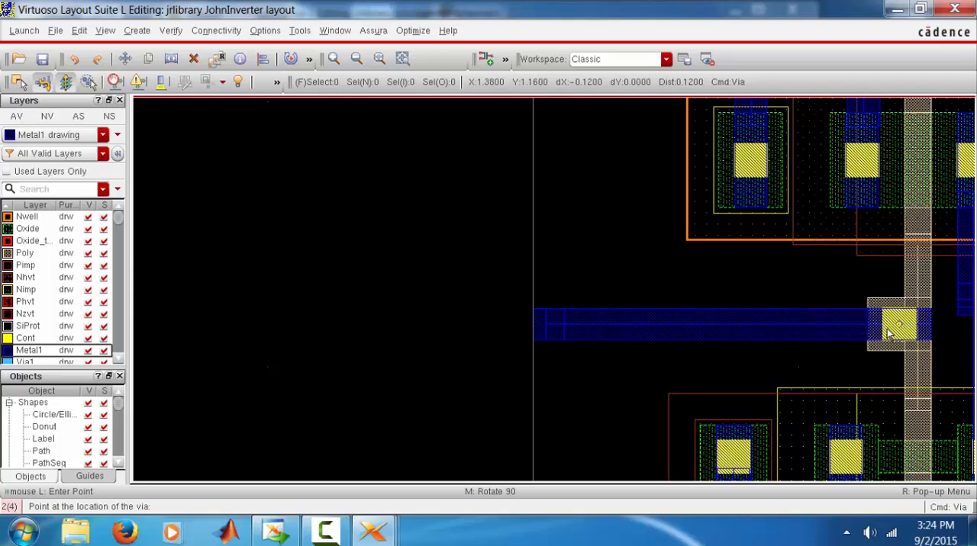
click(890, 325)
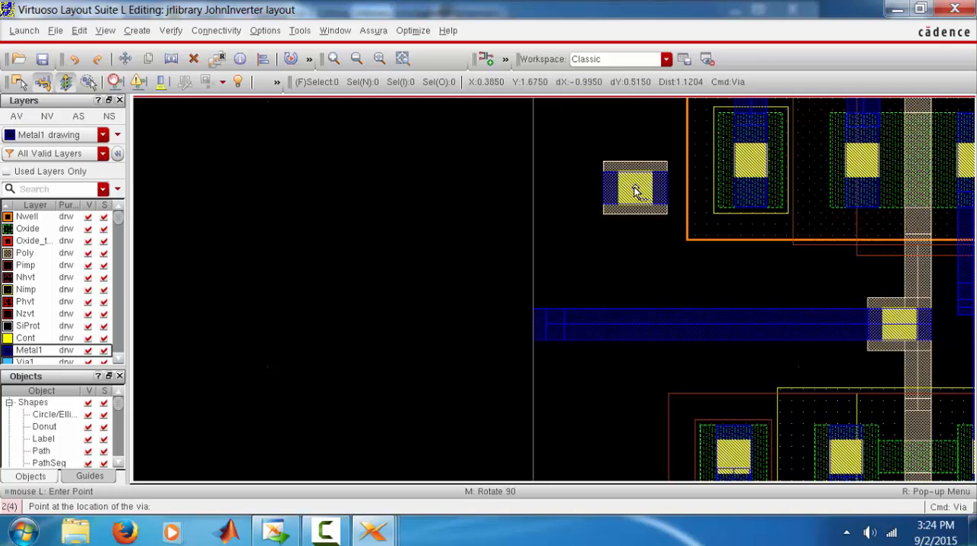
key(Escape)
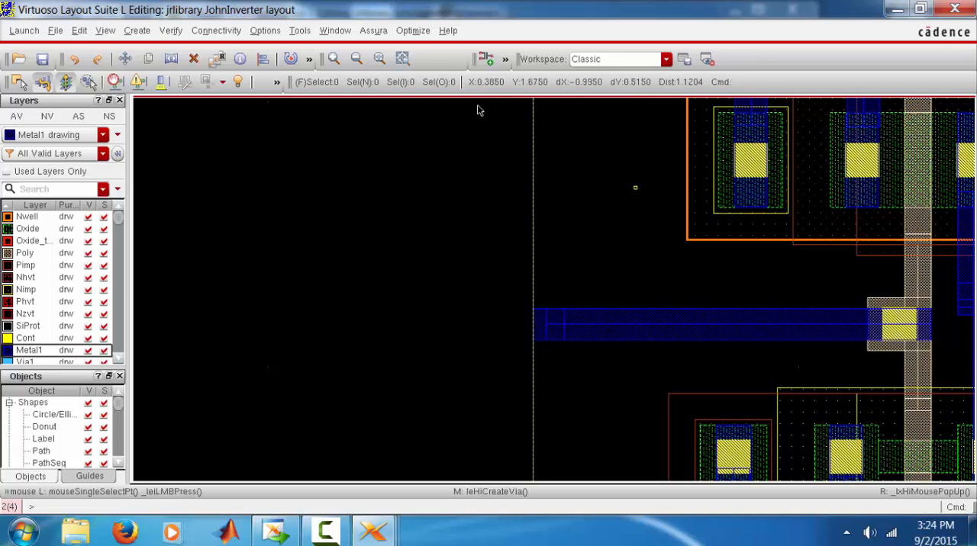
click(381, 58)
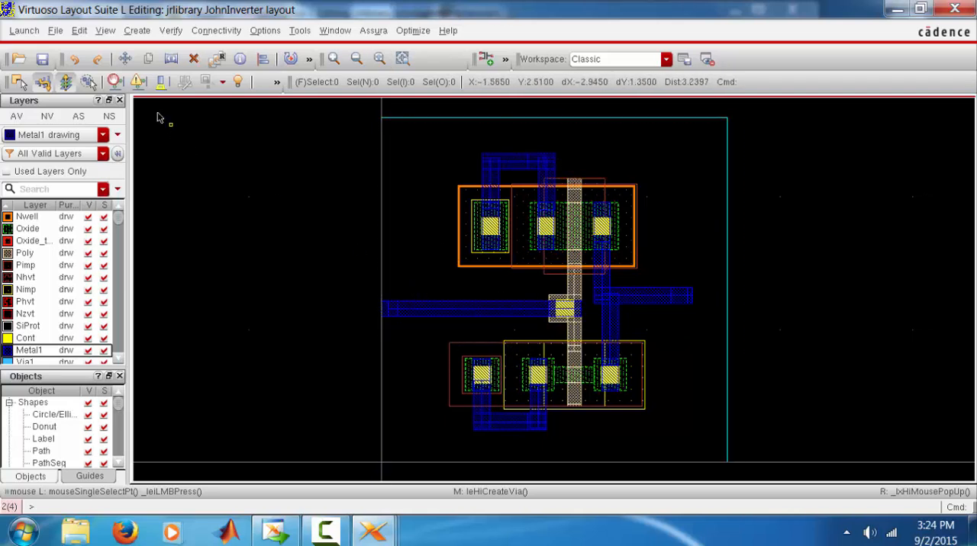
click(39, 65)
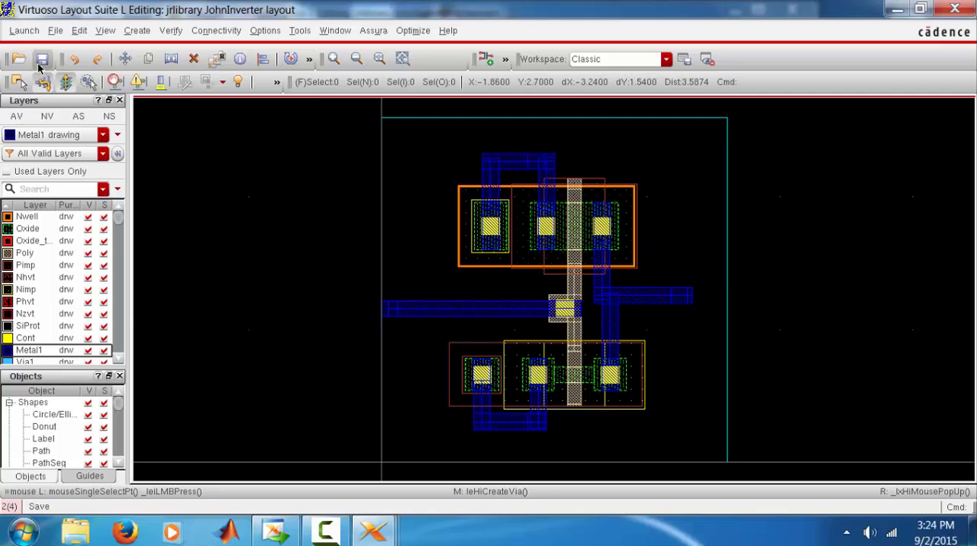